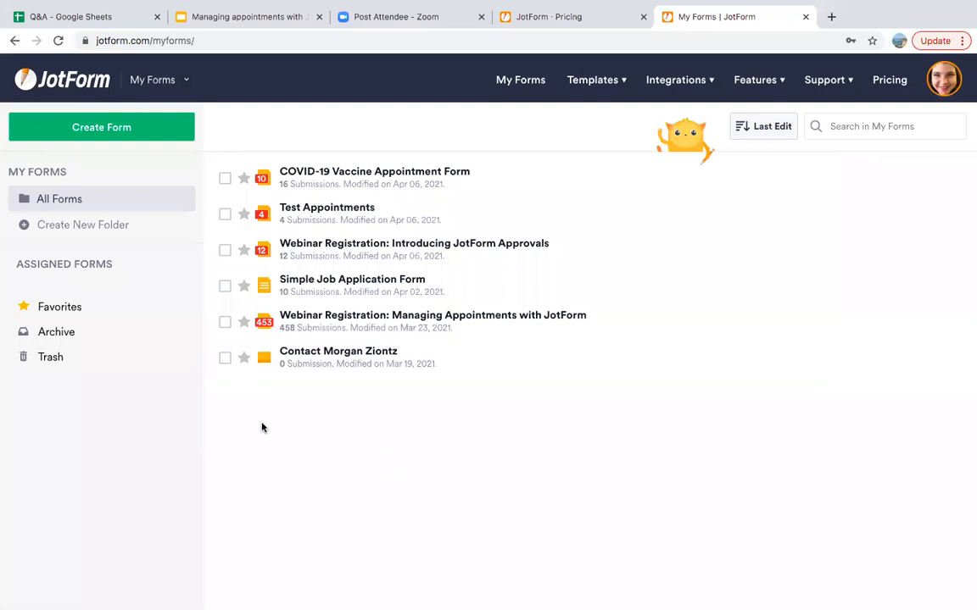
pyautogui.moveTo(465, 188)
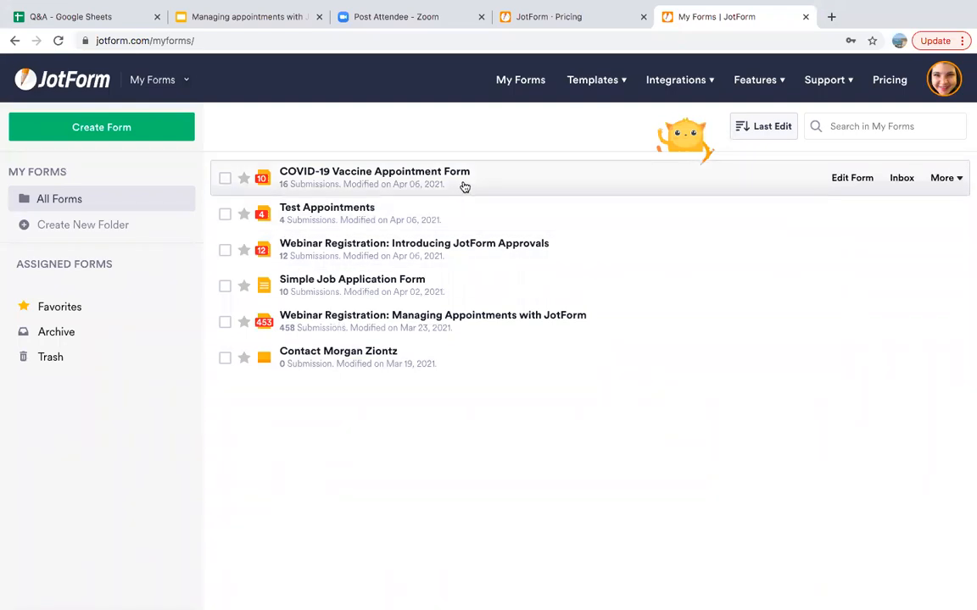
pyautogui.click(465, 187)
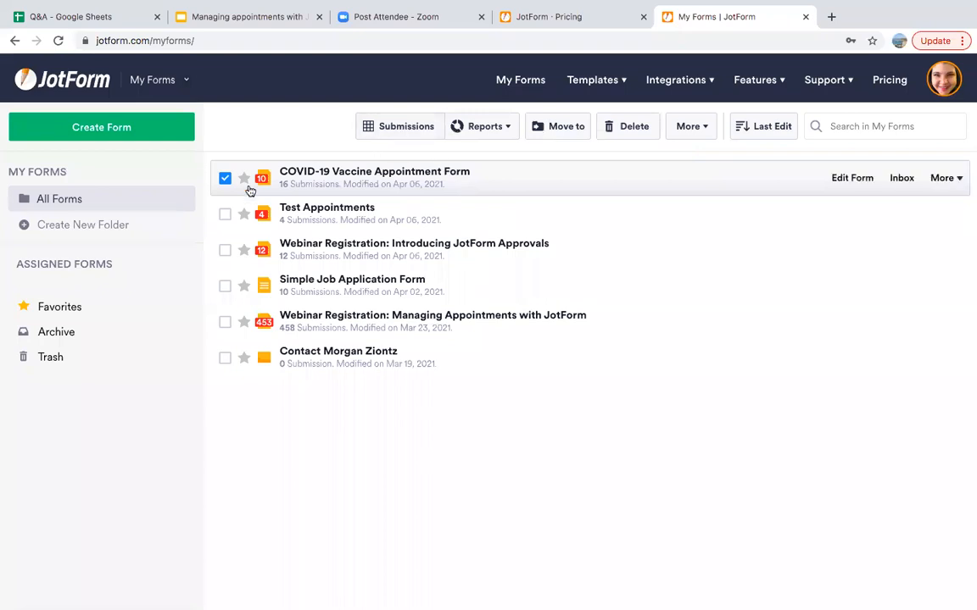
pyautogui.click(143, 129)
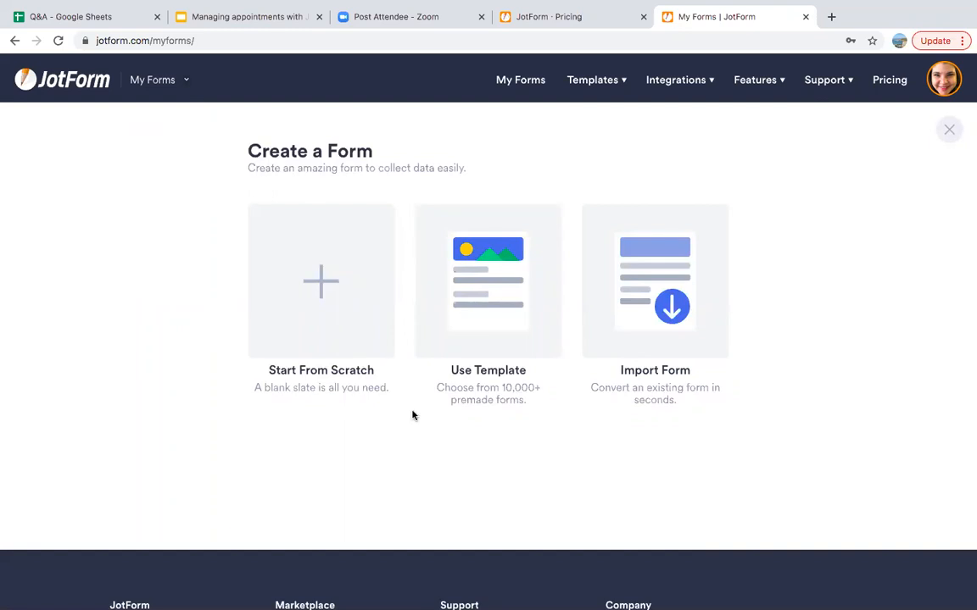
pyautogui.click(680, 278)
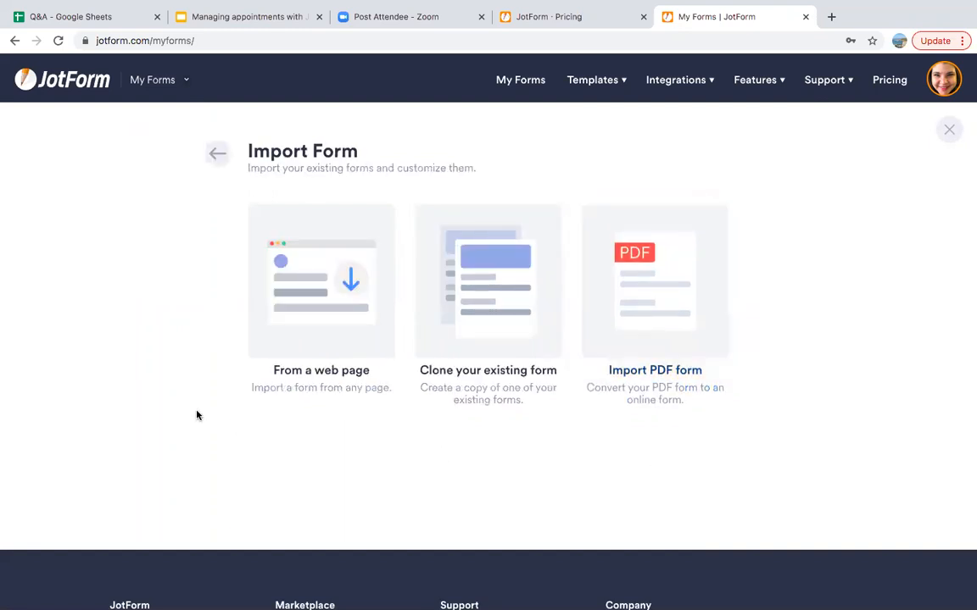
pyautogui.click(14, 40)
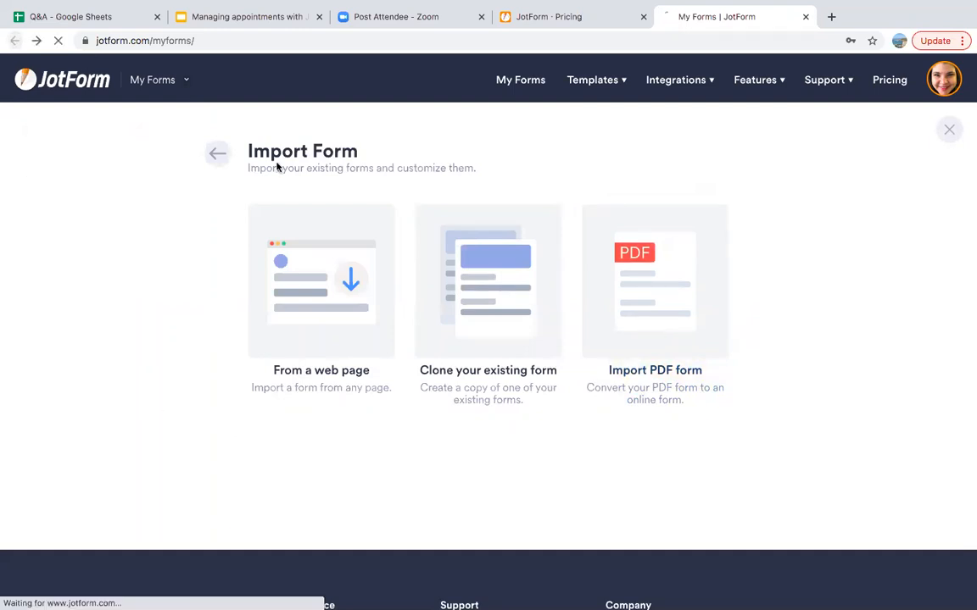
pyautogui.click(37, 40)
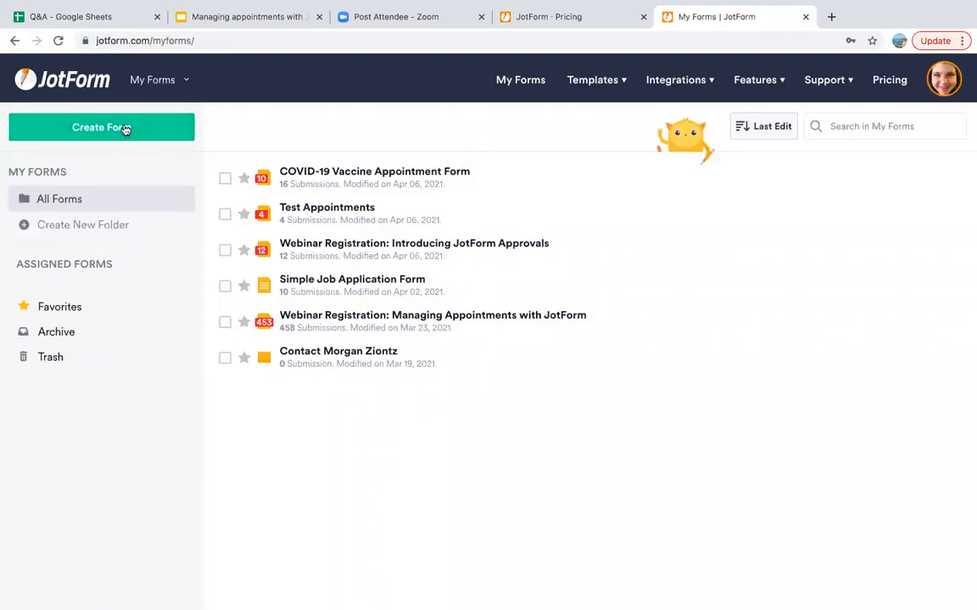
pyautogui.click(125, 129)
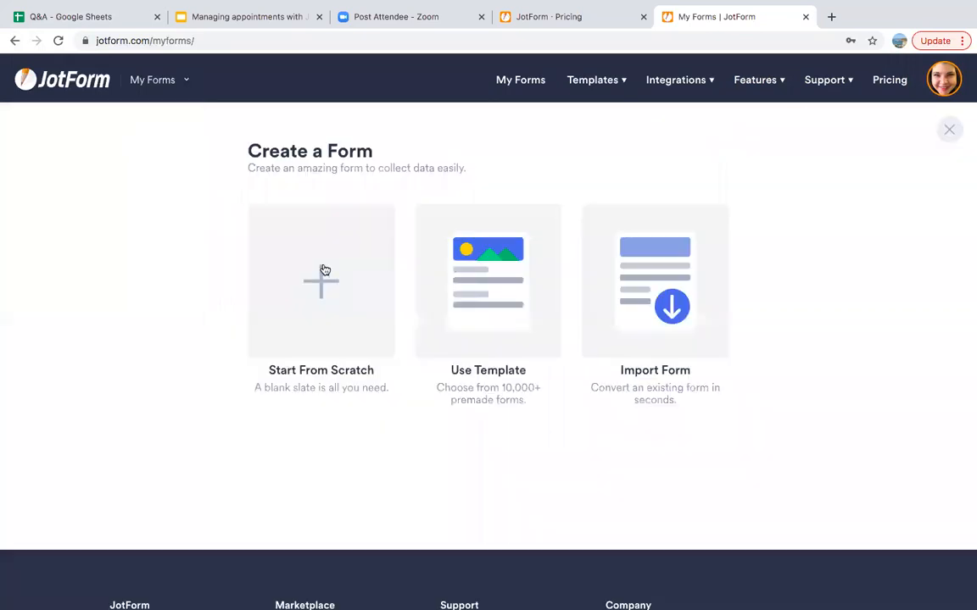
pyautogui.click(465, 322)
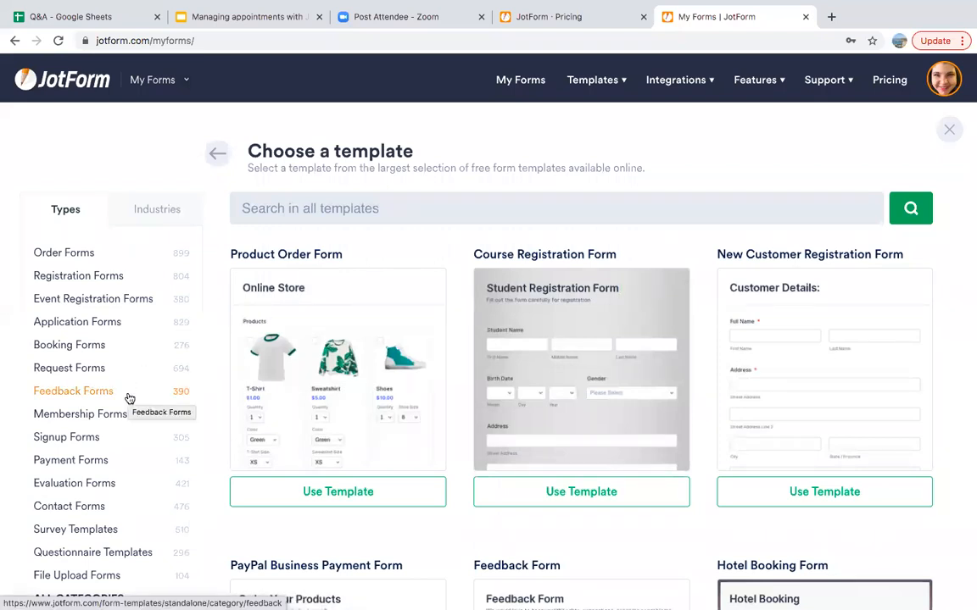
pyautogui.click(218, 156)
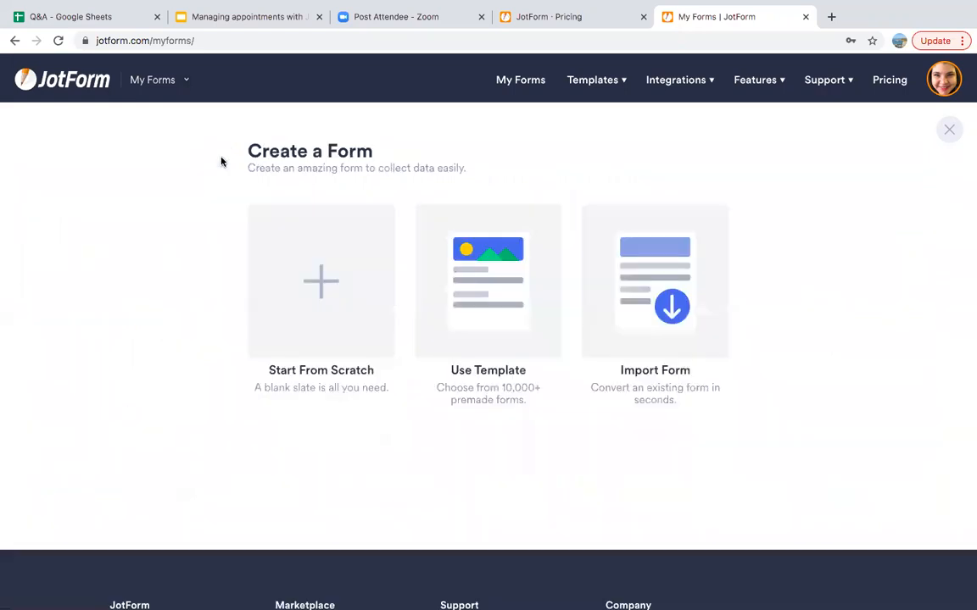
pyautogui.click(81, 81)
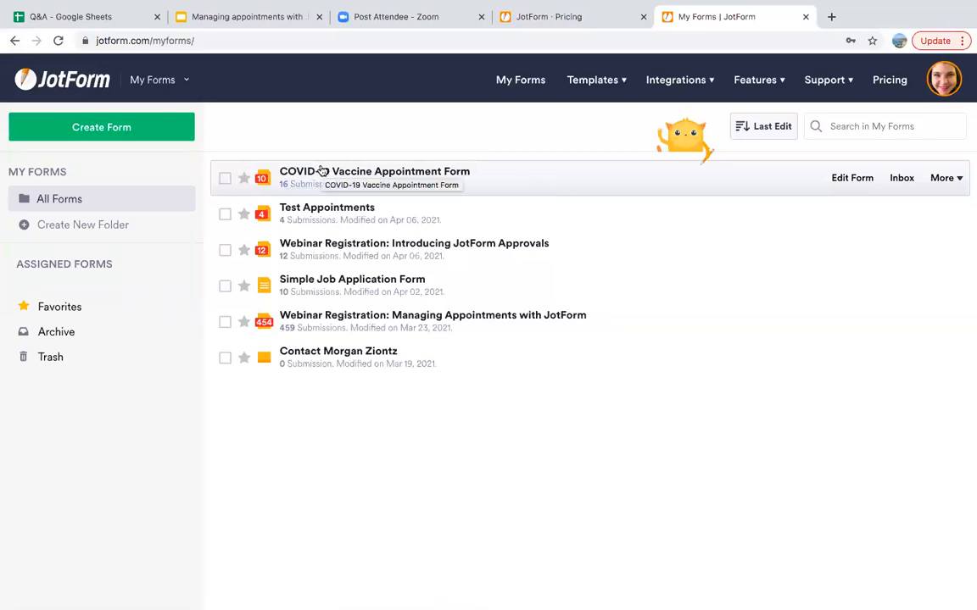
pyautogui.click(322, 171)
# Open the COVID-19 Vaccine Appointment Form in the Form Builder and scroll through it
pyautogui.click(852, 178)
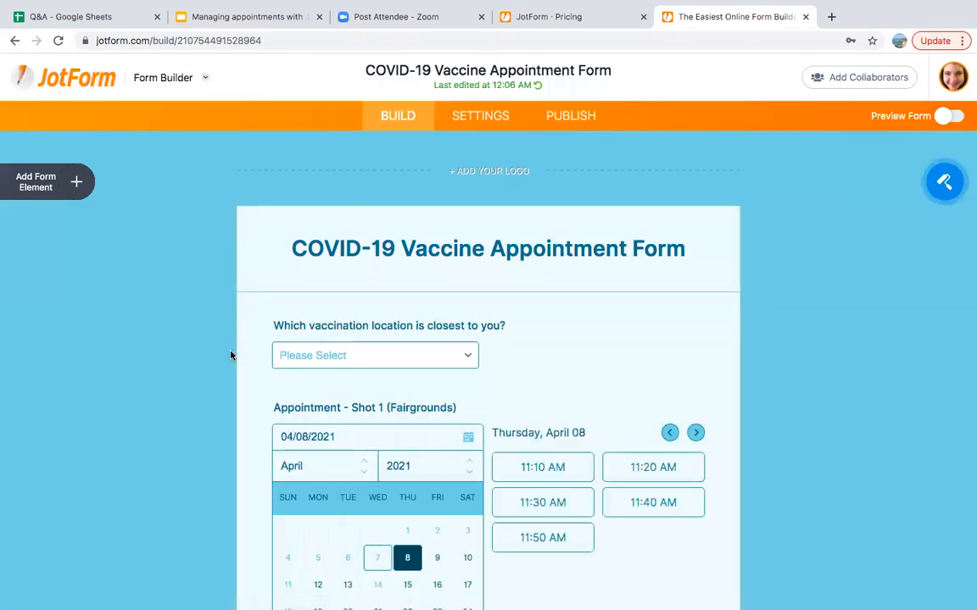
pyautogui.scroll(-2, 231, 355)
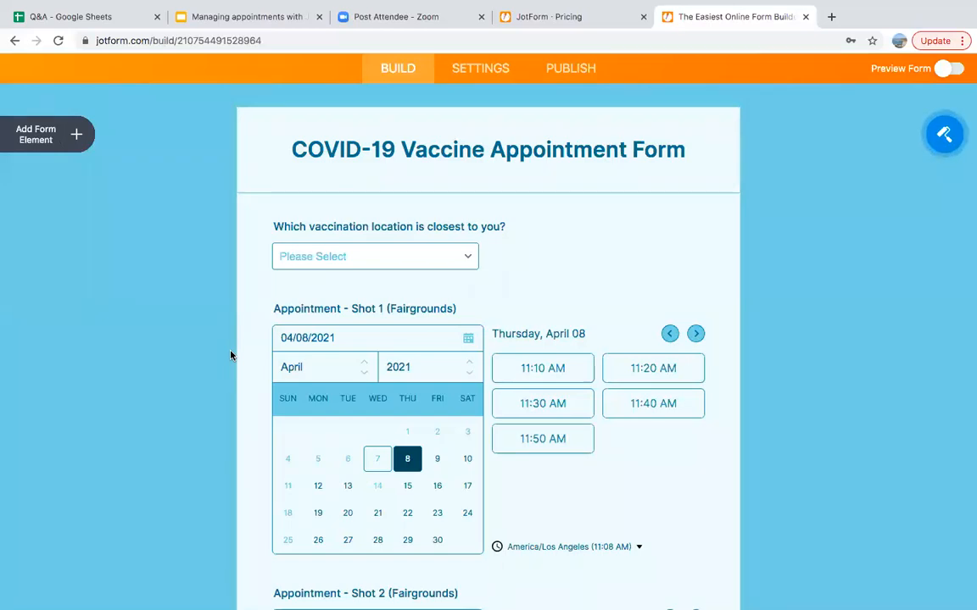
pyautogui.scroll(1, 231, 356)
pyautogui.scroll(1, 231, 355)
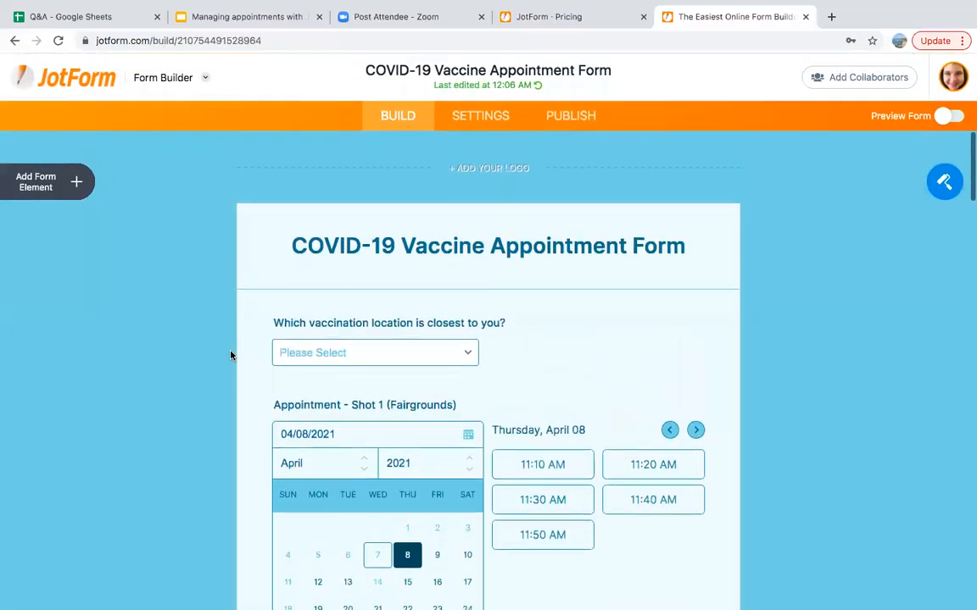
# Browse the Form Designer's Colors, Styles, Themes and Layout options, then close it unchanged
pyautogui.click(949, 187)
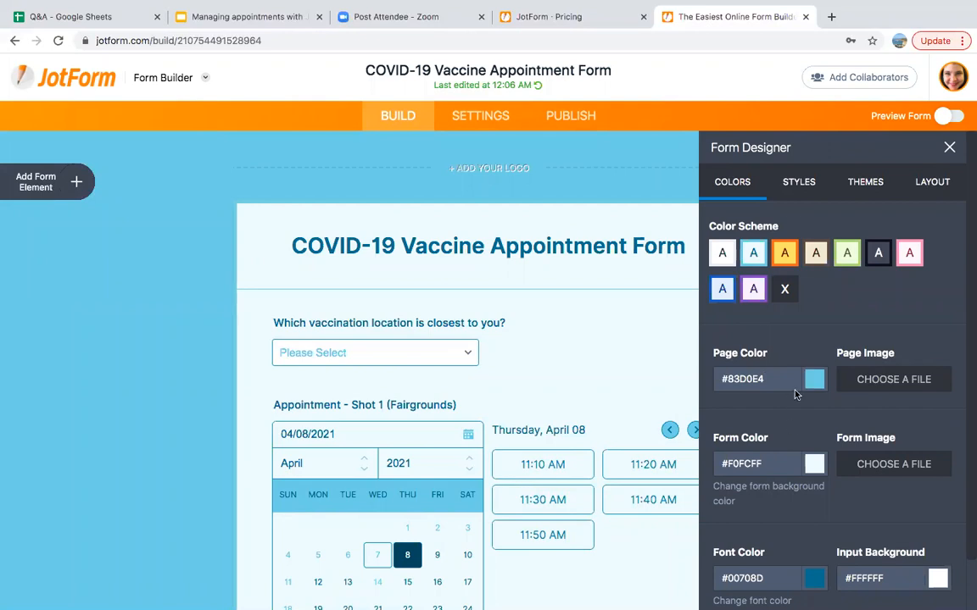
pyautogui.click(814, 192)
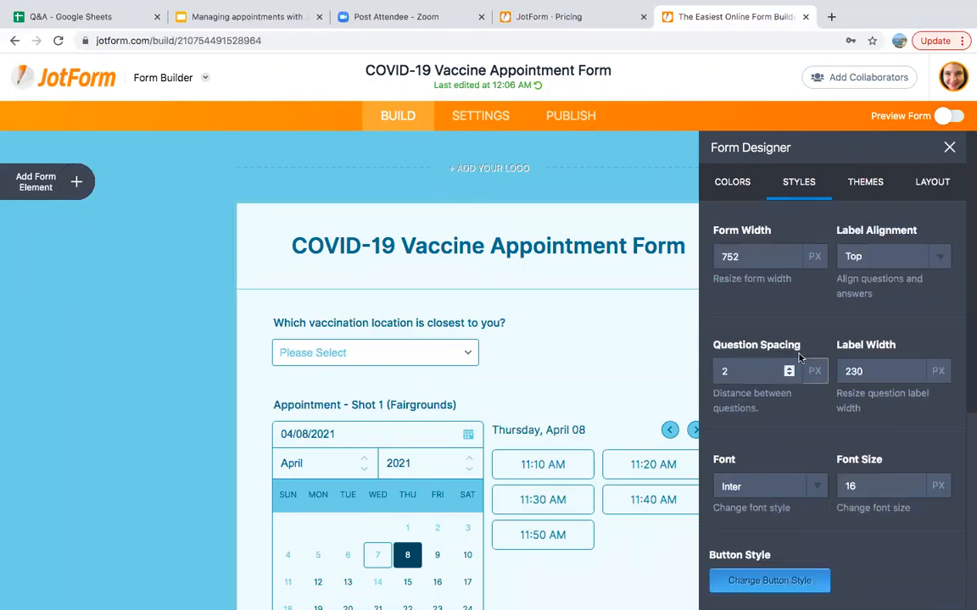
pyautogui.click(865, 179)
pyautogui.click(927, 182)
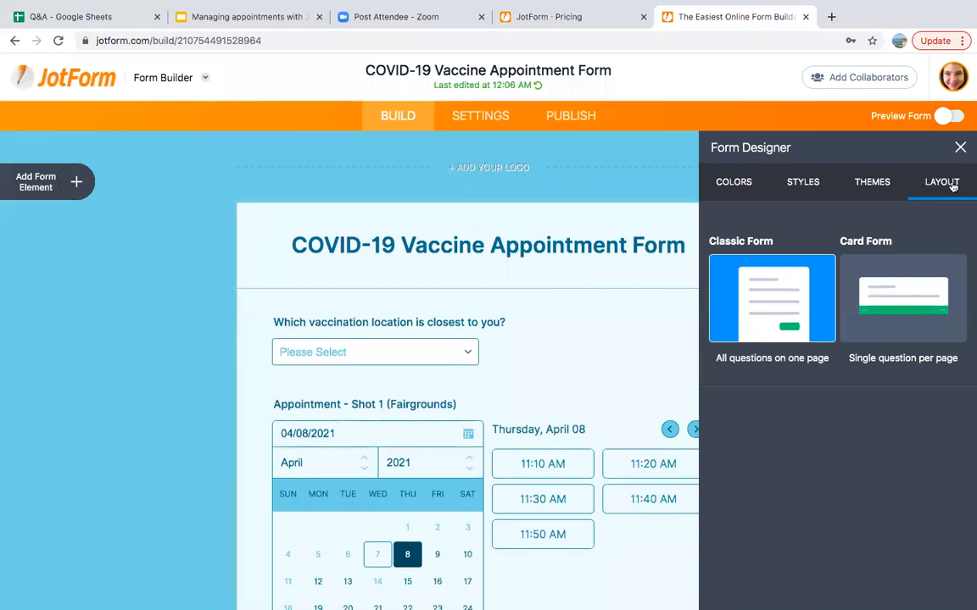
pyautogui.click(960, 147)
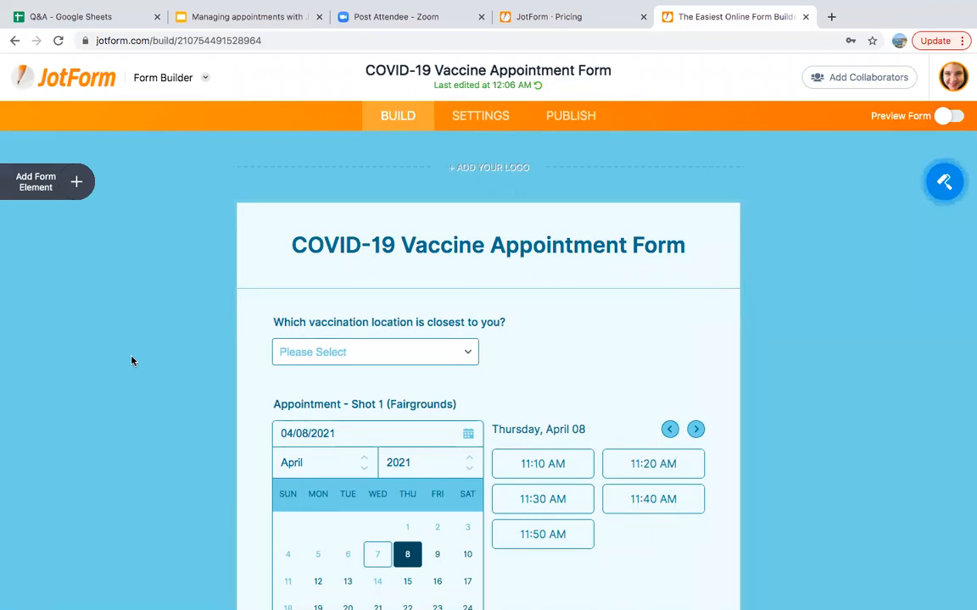
# Open the Add Form Element panel and browse its Payments and Widgets tabs before returning to Basic
pyautogui.scroll(-1, 196, 369)
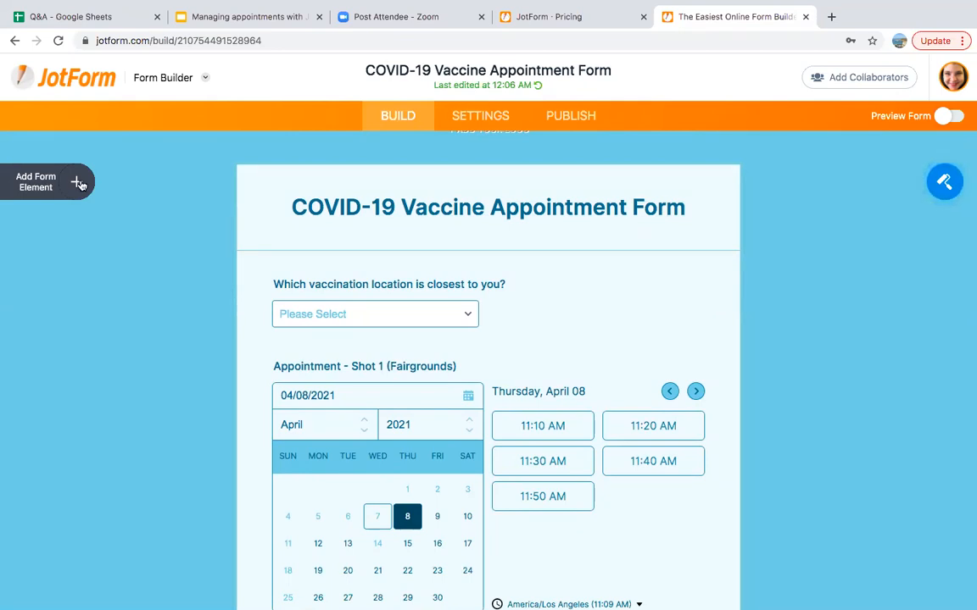
pyautogui.click(78, 183)
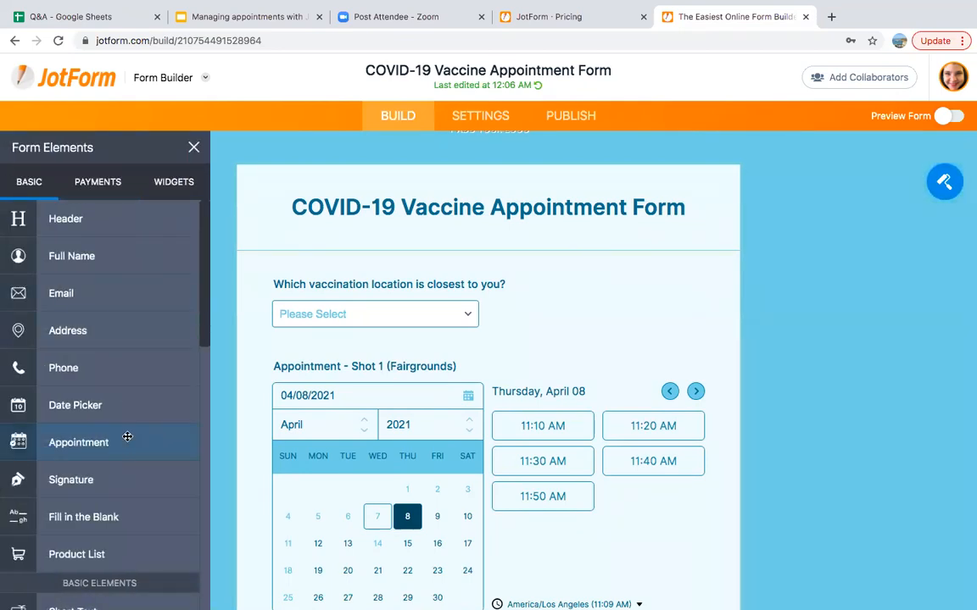
pyautogui.scroll(-5, 127, 375)
pyautogui.scroll(5, 127, 436)
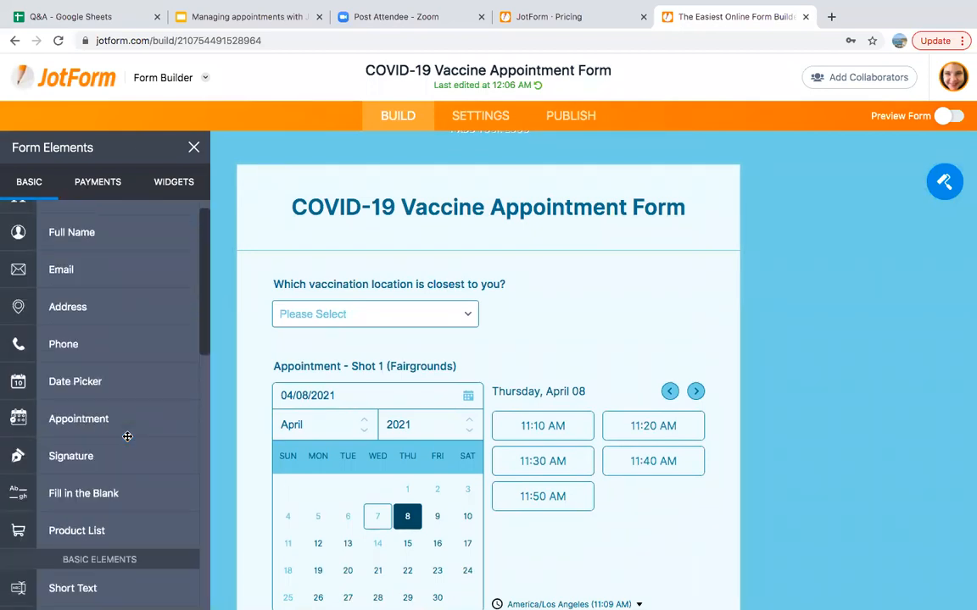
pyautogui.click(102, 182)
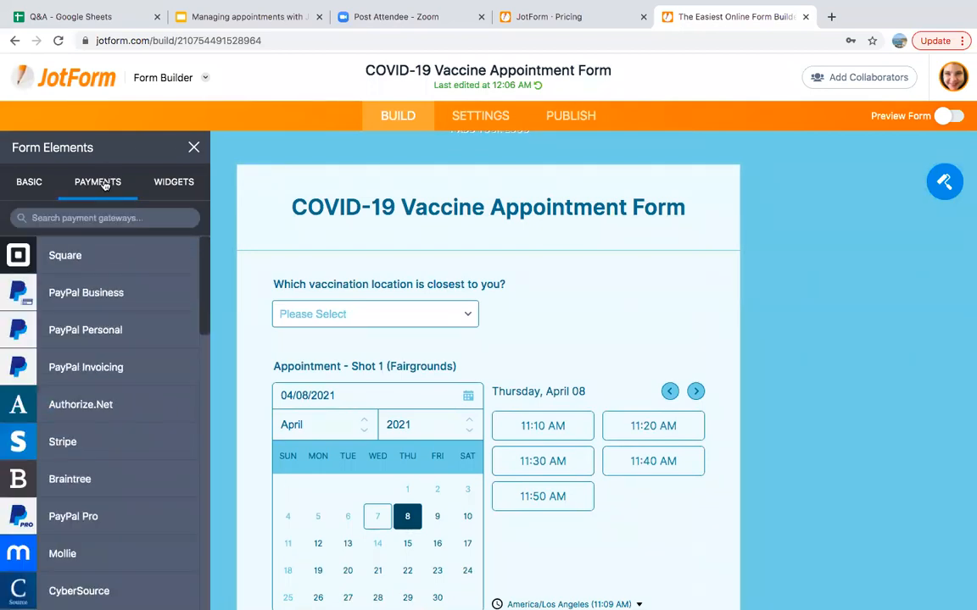
pyautogui.click(176, 183)
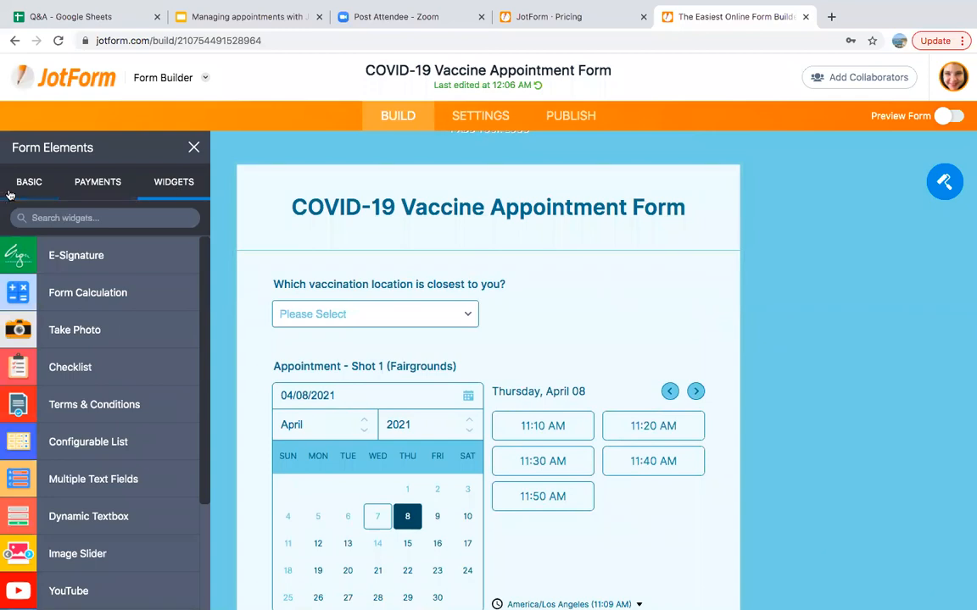
pyautogui.click(65, 214)
pyautogui.click(38, 195)
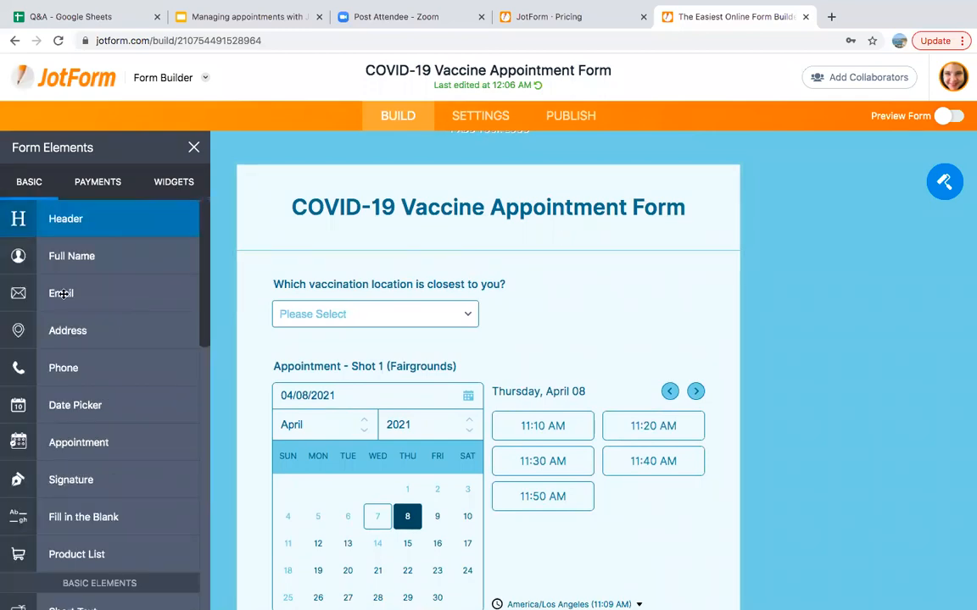
# Drop an Email field below the location question, move it to the top, then delete it
pyautogui.moveTo(101, 297); pyautogui.dragTo(393, 375)
pyautogui.scroll(-1, 394, 375)
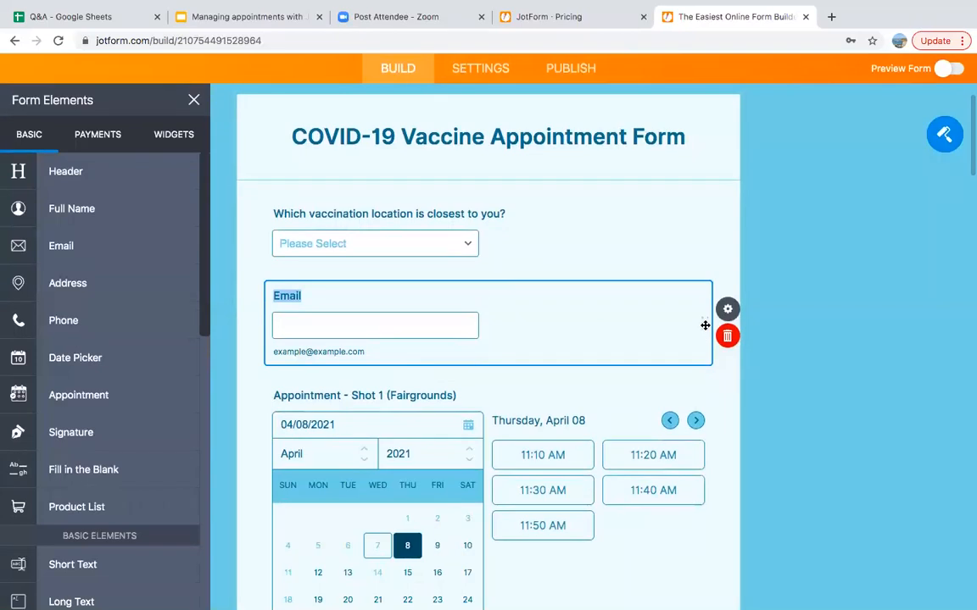
pyautogui.moveTo(702, 323); pyautogui.dragTo(689, 240)
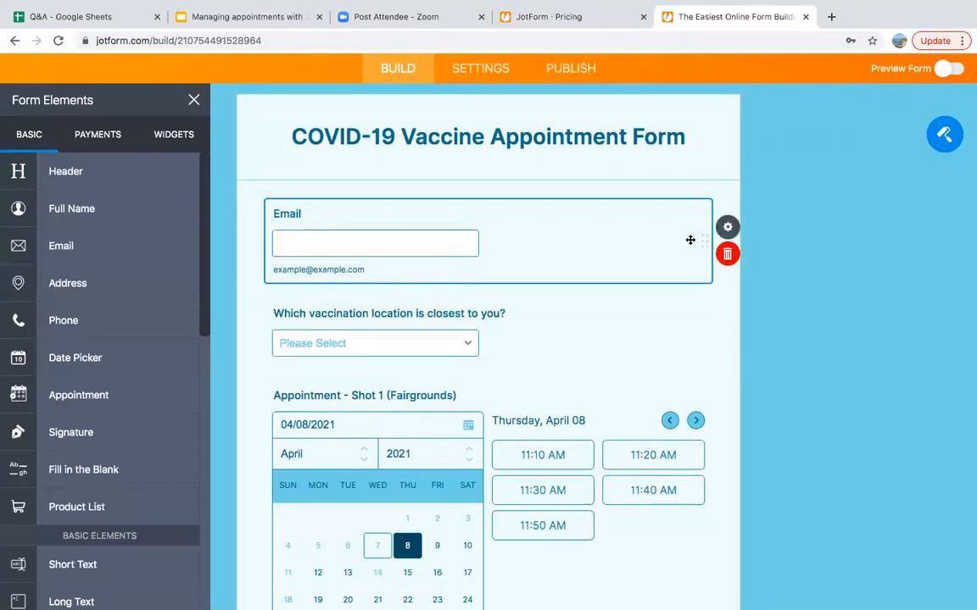
pyautogui.click(728, 255)
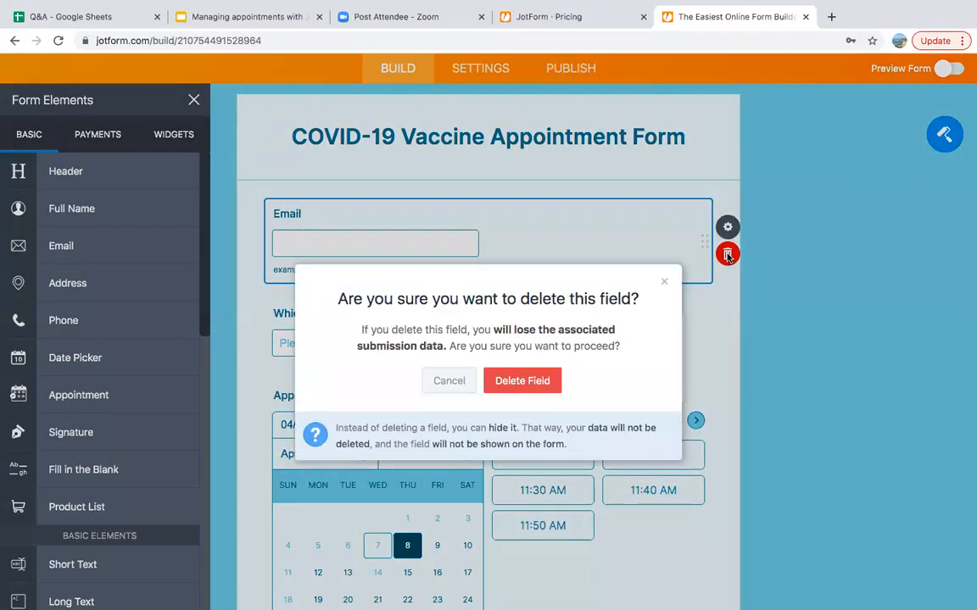
pyautogui.click(517, 382)
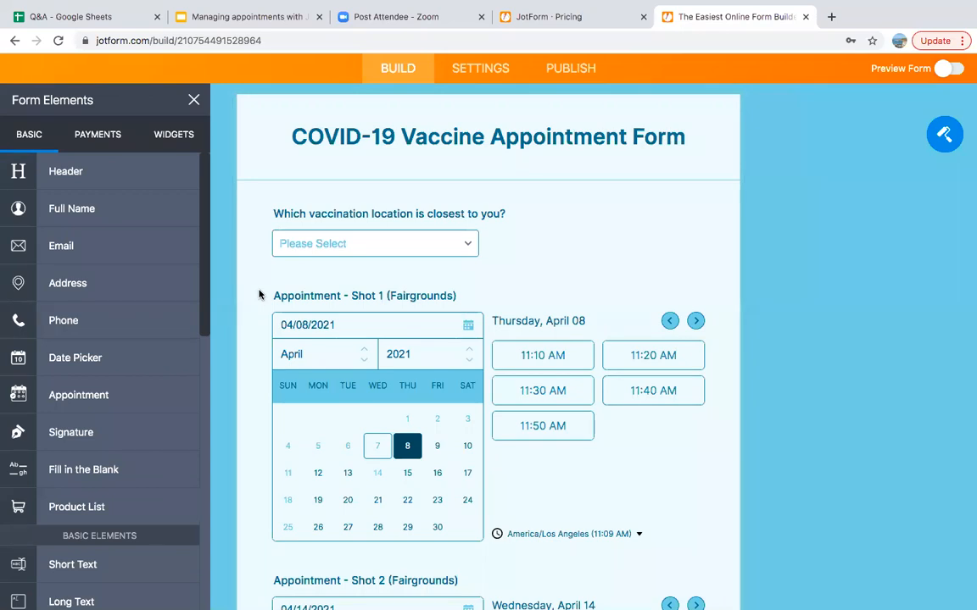
# Check the vaccination location dropdown's options without changing them
pyautogui.click(323, 246)
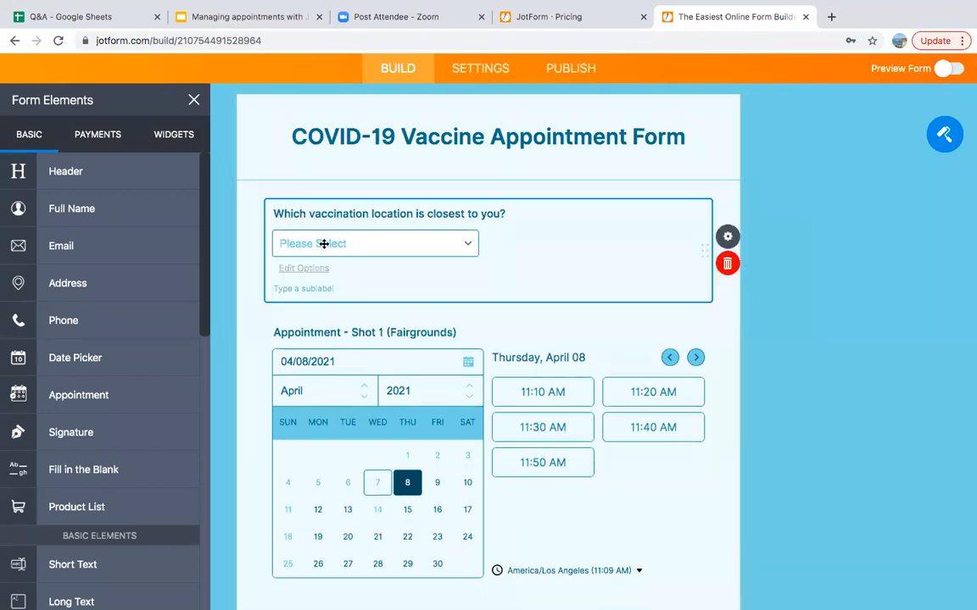
pyautogui.click(323, 243)
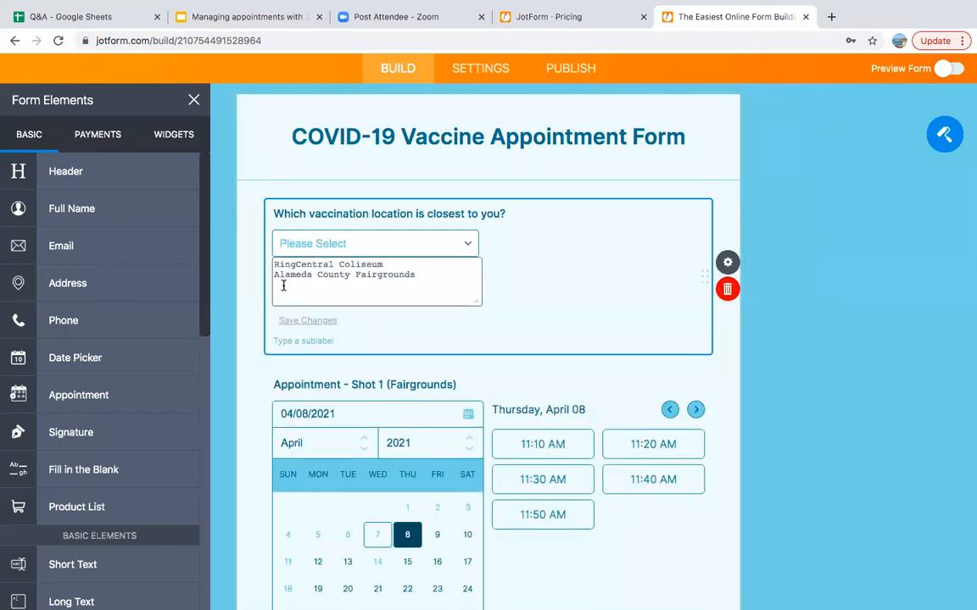
pyautogui.click(251, 328)
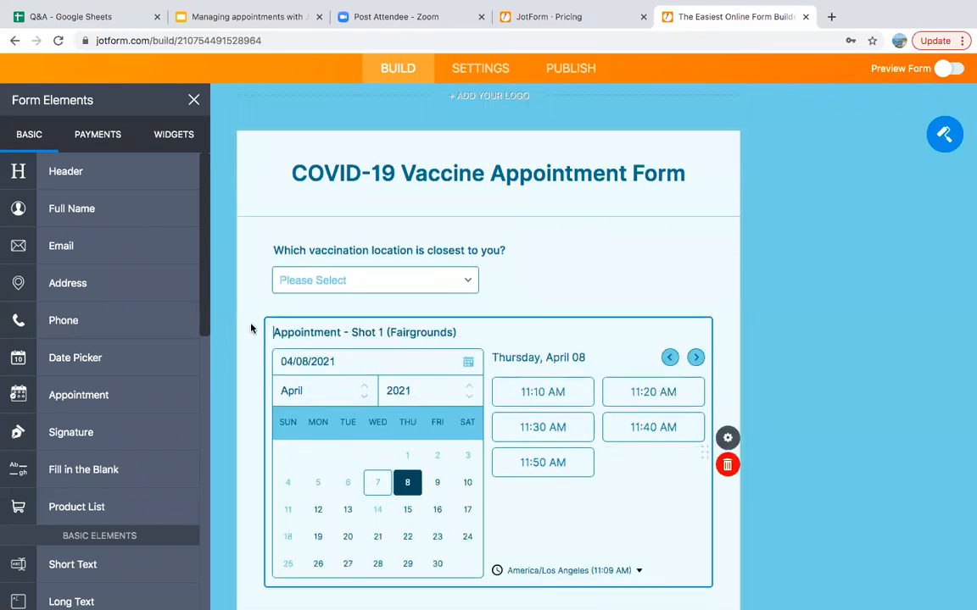
# Scroll through the whole form, then open the Shot 1 (Fairgrounds) Appointment Properties
pyautogui.scroll(-5, 251, 328)
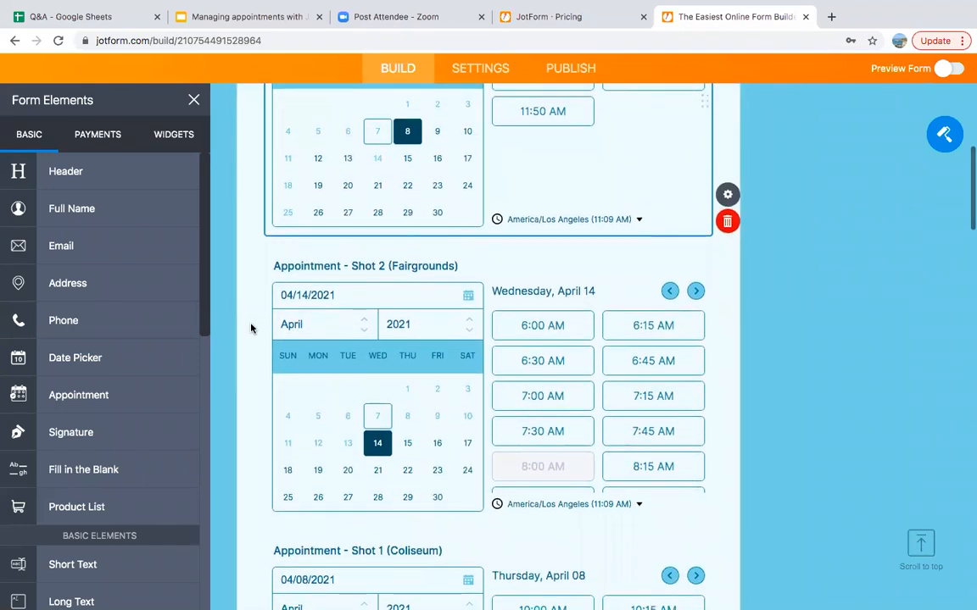
pyautogui.scroll(-3, 251, 329)
pyautogui.scroll(-5, 251, 328)
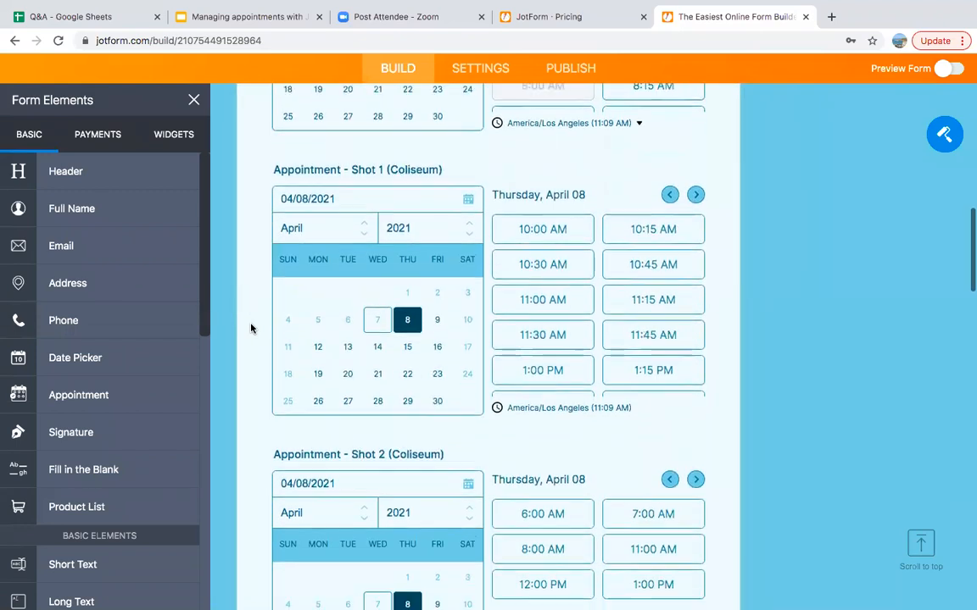
pyautogui.scroll(-10, 251, 328)
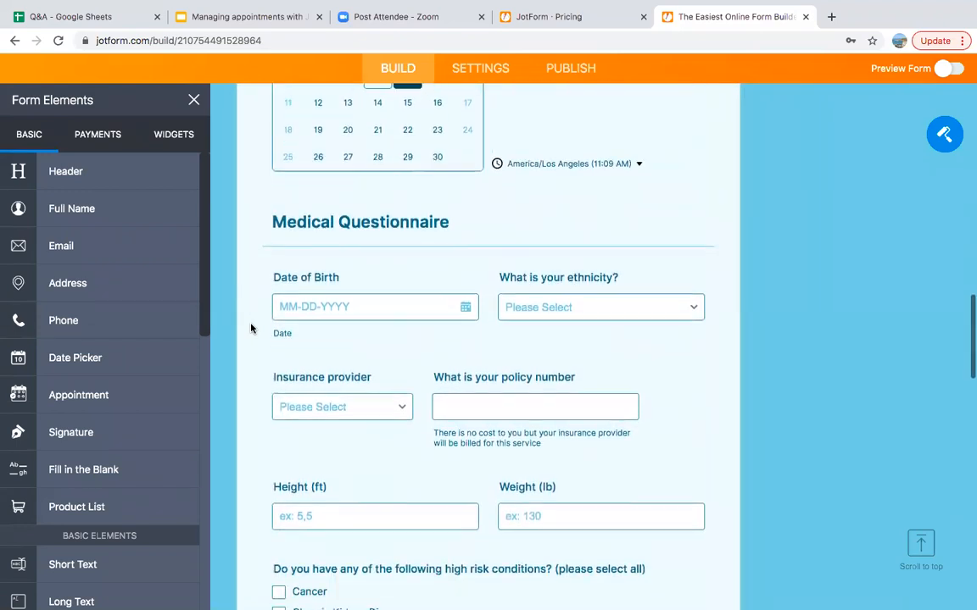
pyautogui.scroll(-1, 251, 328)
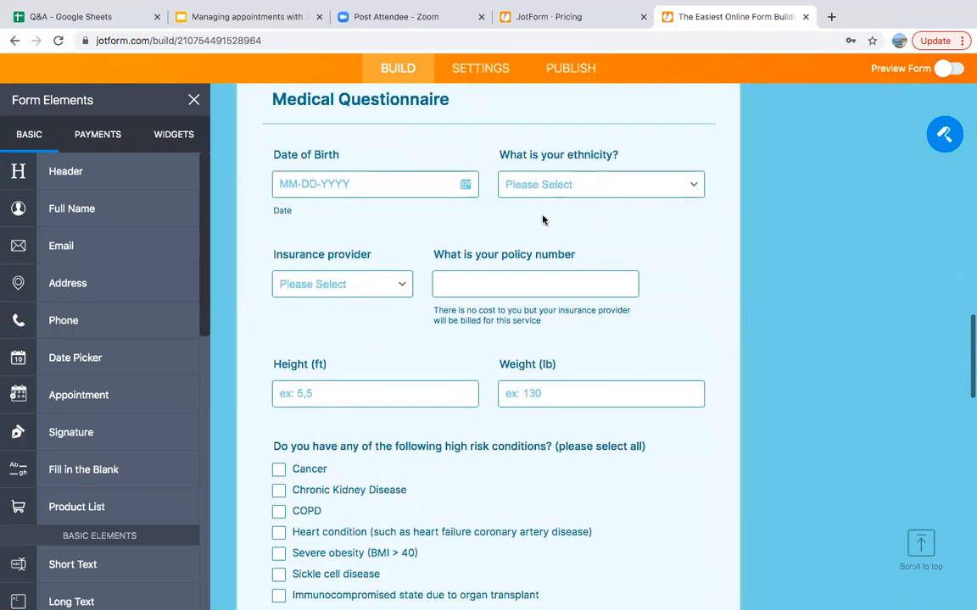
pyautogui.scroll(-3, 255, 398)
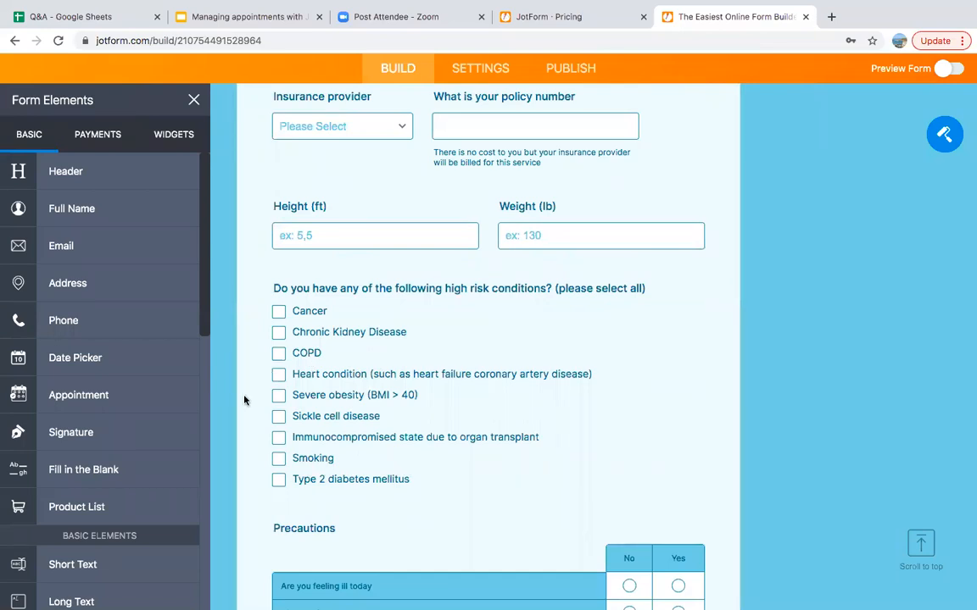
pyautogui.scroll(-4, 245, 399)
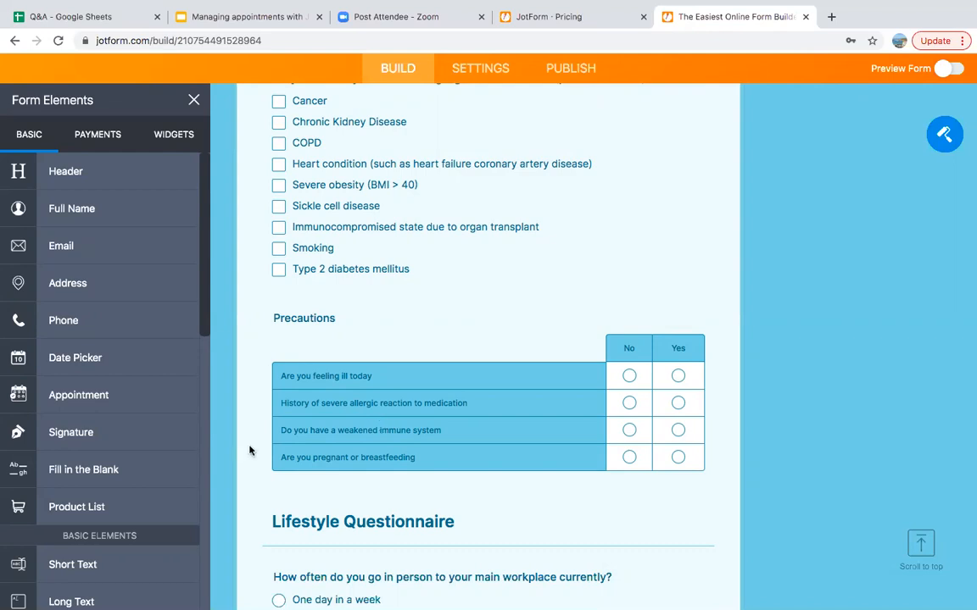
pyautogui.scroll(-6, 238, 450)
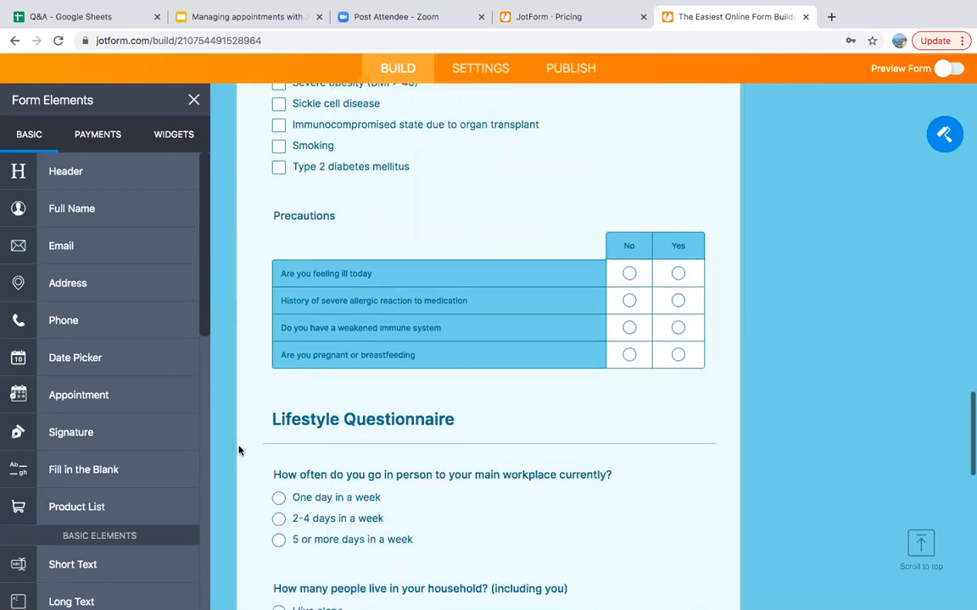
pyautogui.scroll(-3, 238, 450)
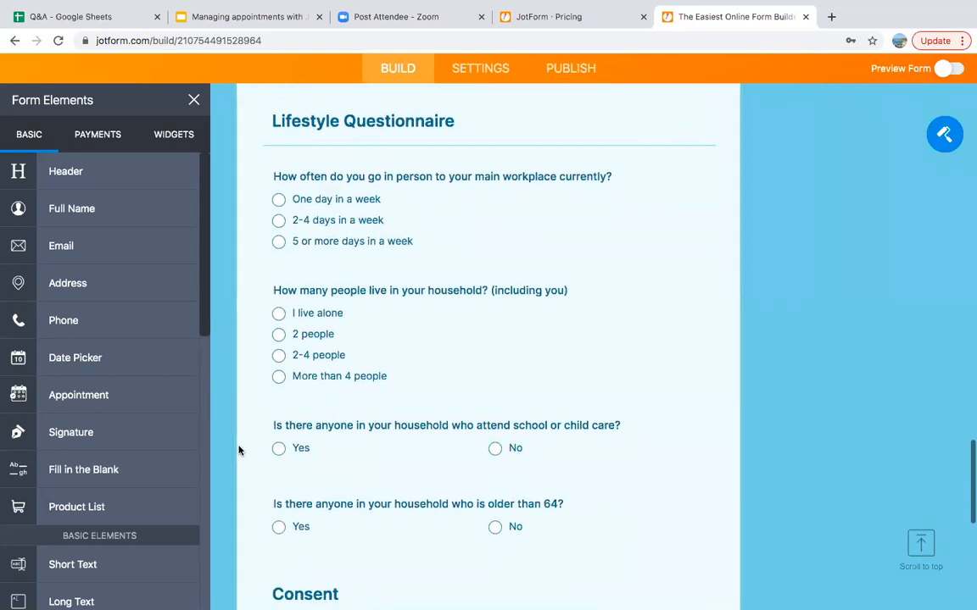
pyautogui.scroll(-8, 246, 425)
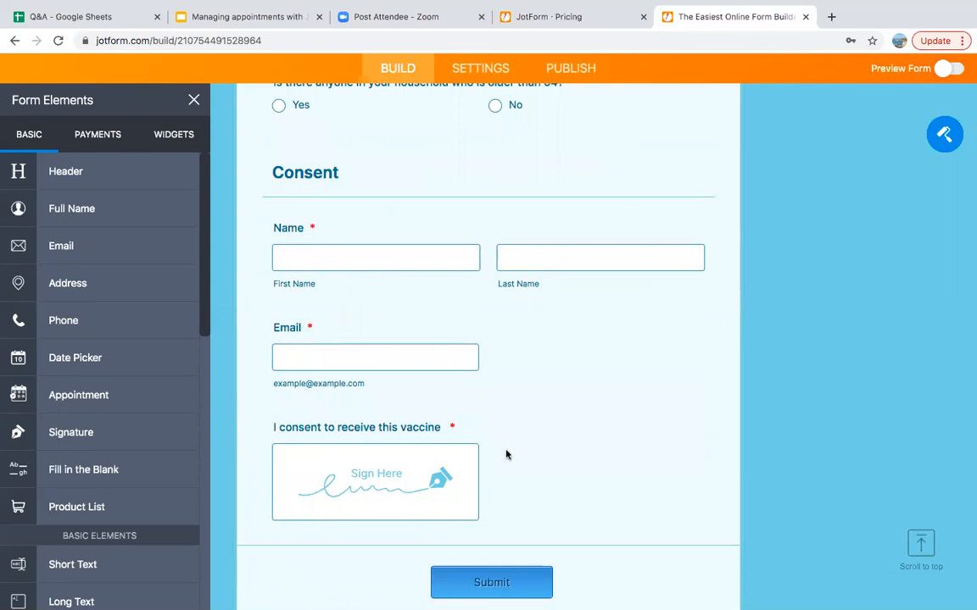
pyautogui.scroll(10, 694, 428)
pyautogui.scroll(10, 694, 433)
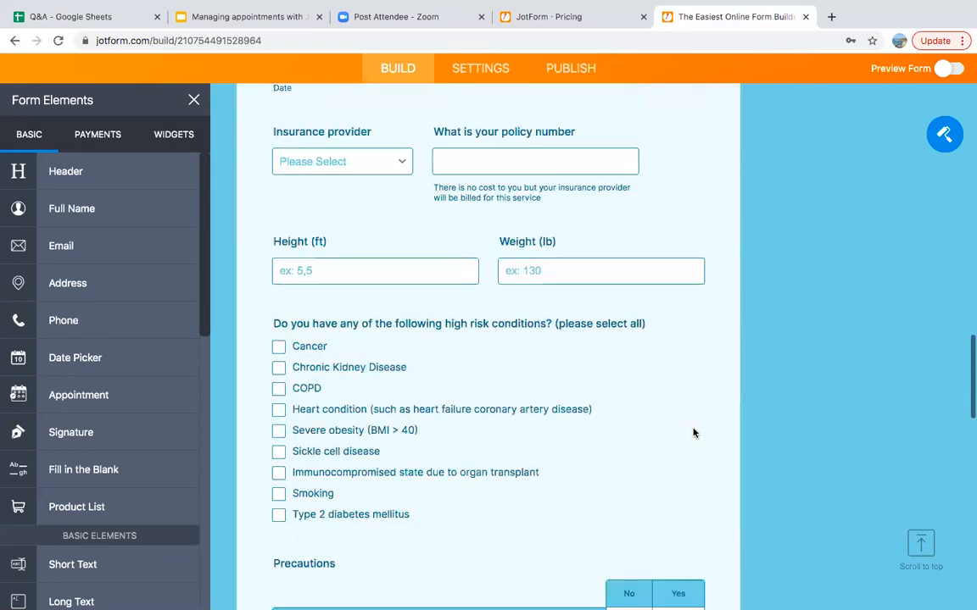
pyautogui.scroll(8, 693, 431)
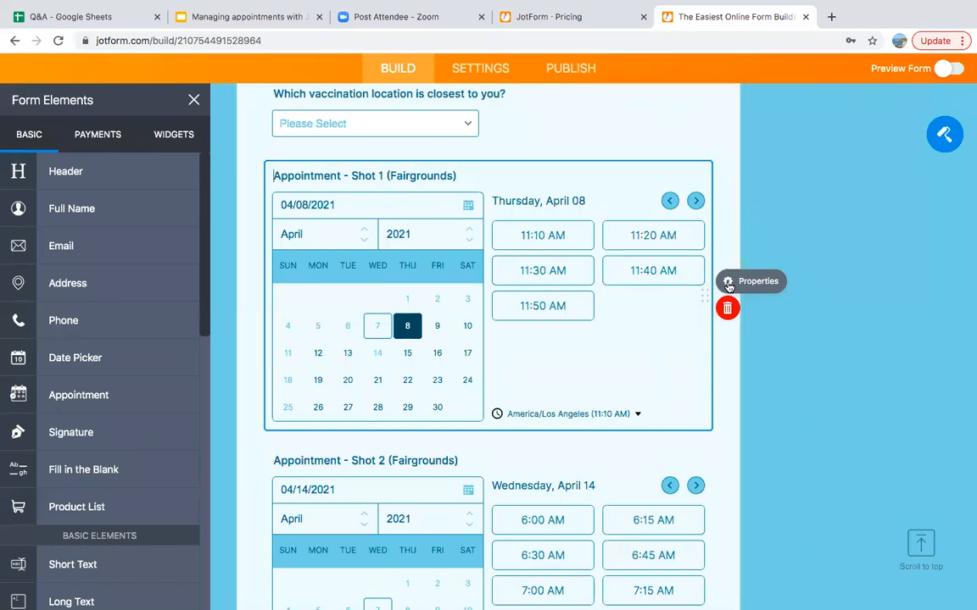
pyautogui.scroll(1, 728, 286)
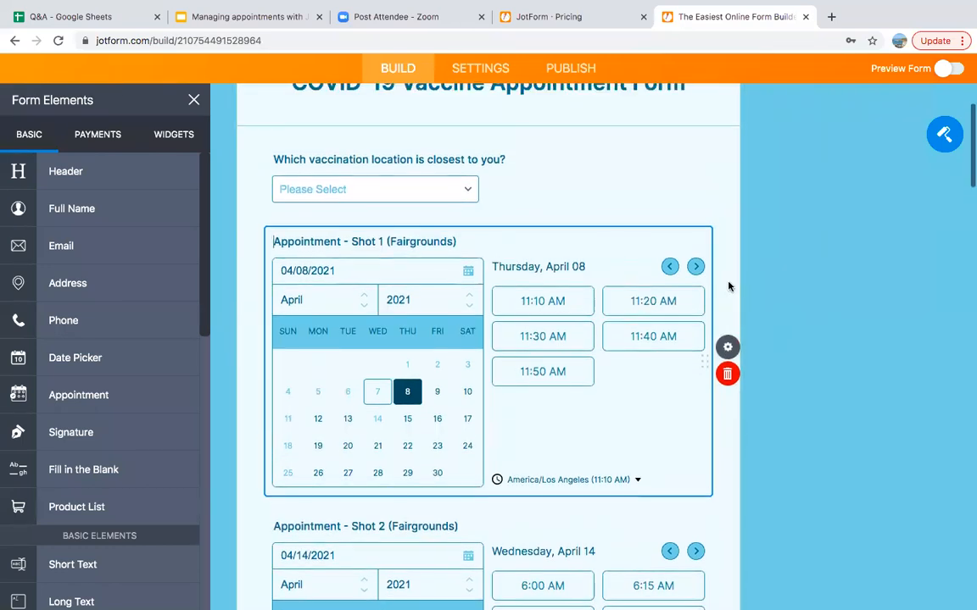
pyautogui.click(727, 353)
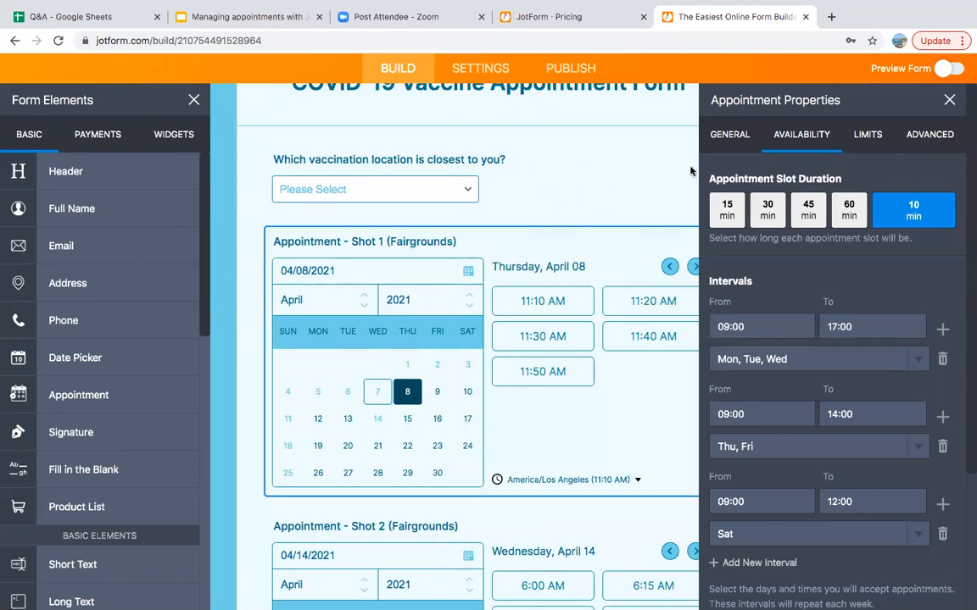
# On Shot 1's General settings, try Right label alignment before returning to Top, and leave Required off
pyautogui.click(727, 140)
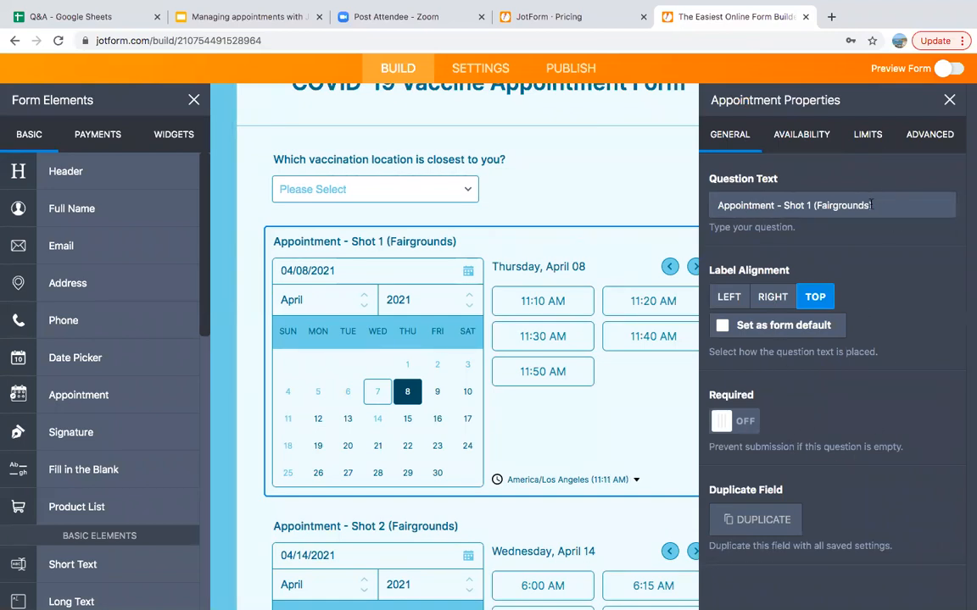
pyautogui.click(772, 298)
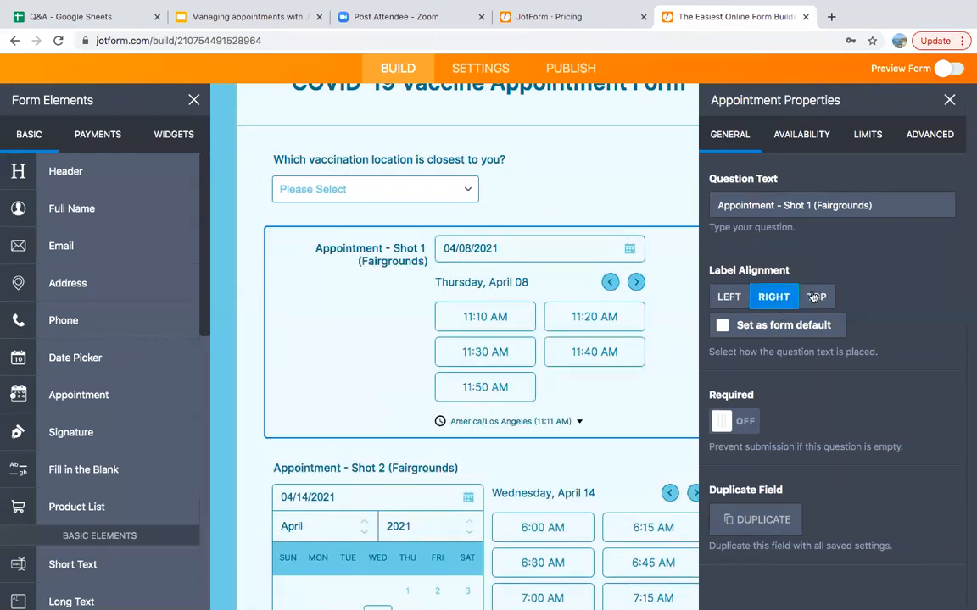
pyautogui.click(815, 297)
pyautogui.click(722, 422)
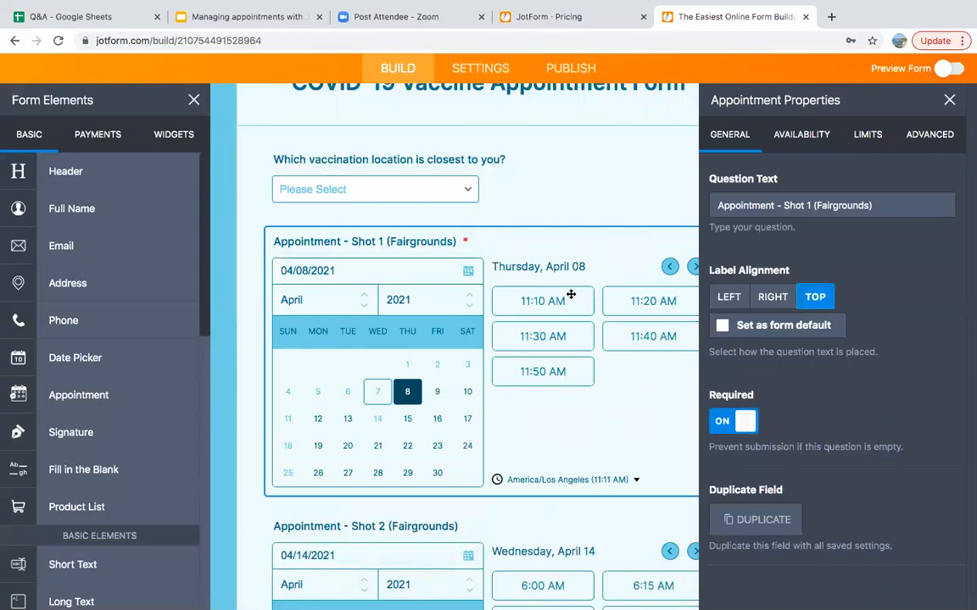
pyautogui.click(734, 421)
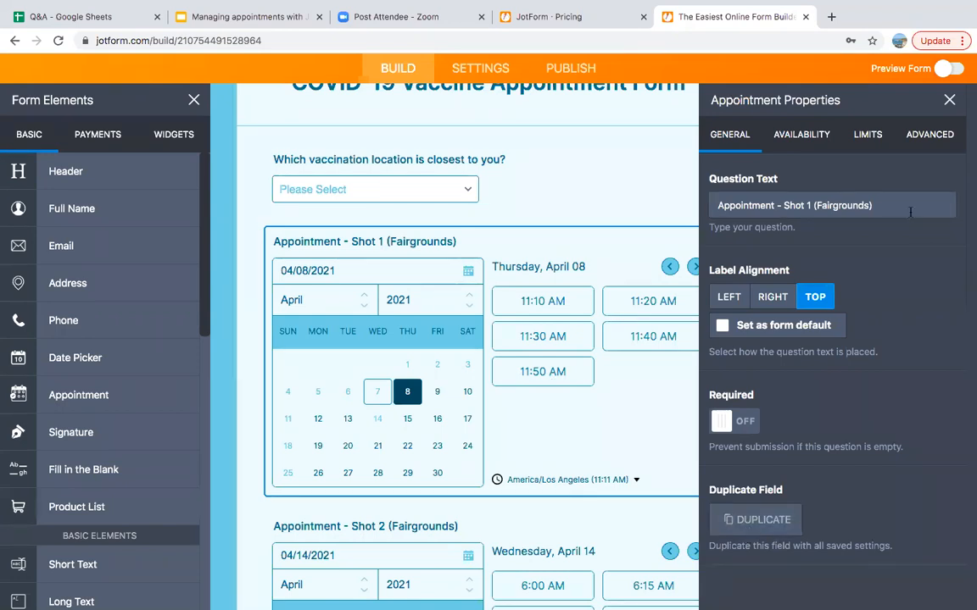
# Change Shot 1's slot duration from 10 to 5 minutes in the Availability settings
pyautogui.click(816, 137)
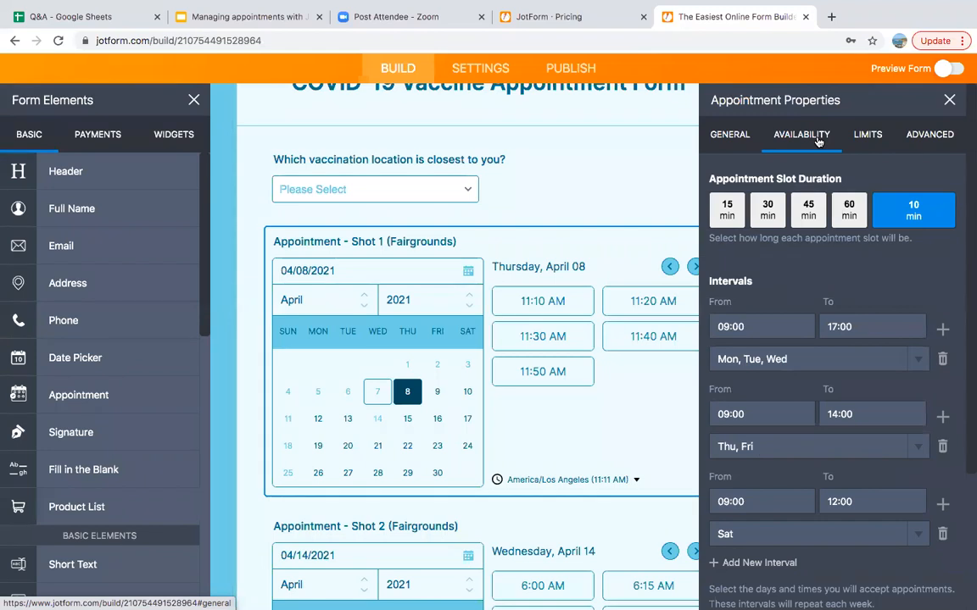
pyautogui.doubleClick(920, 209)
pyautogui.write('5')
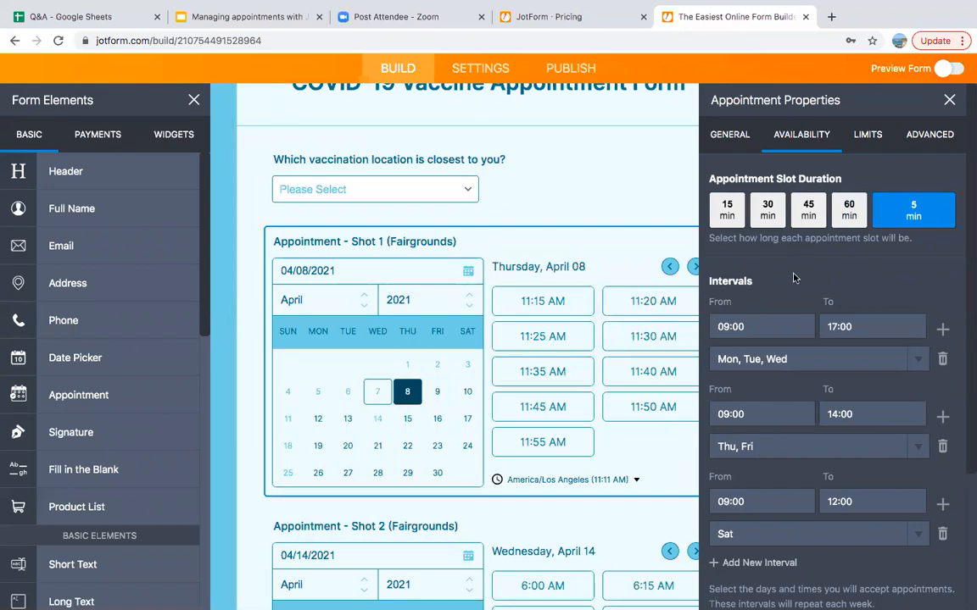
pyautogui.scroll(-2, 801, 274)
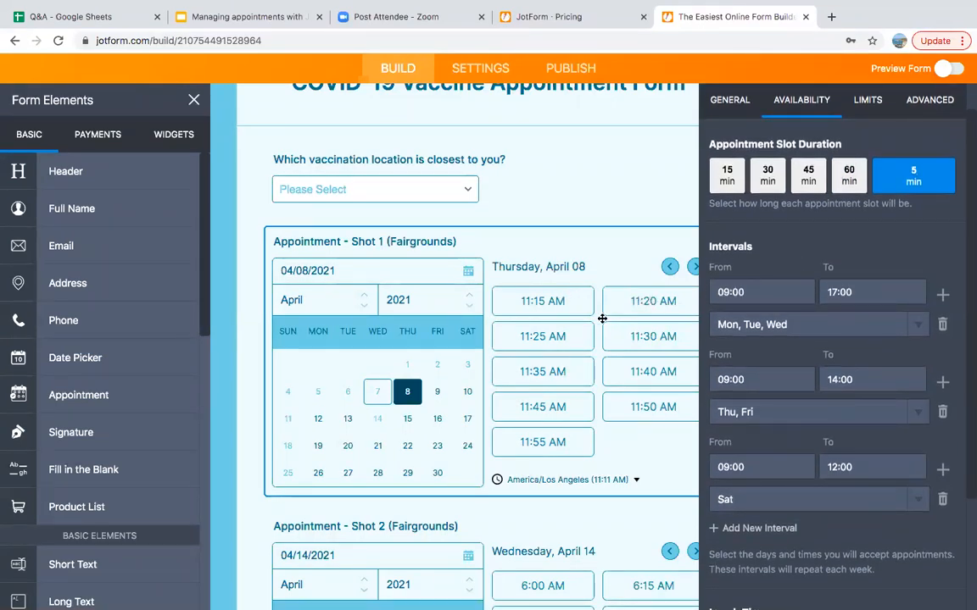
pyautogui.scroll(-3, 839, 305)
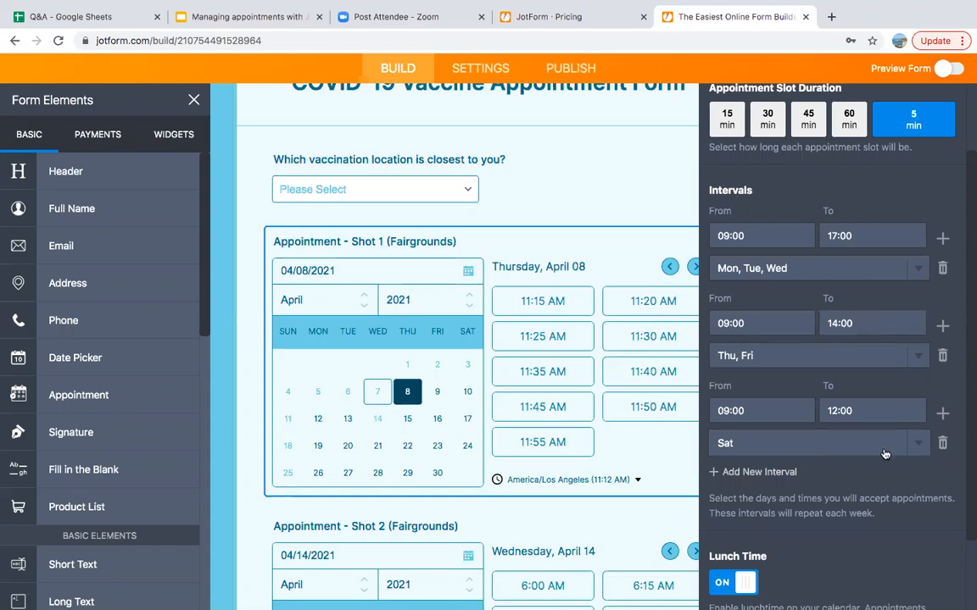
# Delete the Saturday 09:00–12:00 interval and change the Thu–Fri end time to 13:00
pyautogui.click(942, 444)
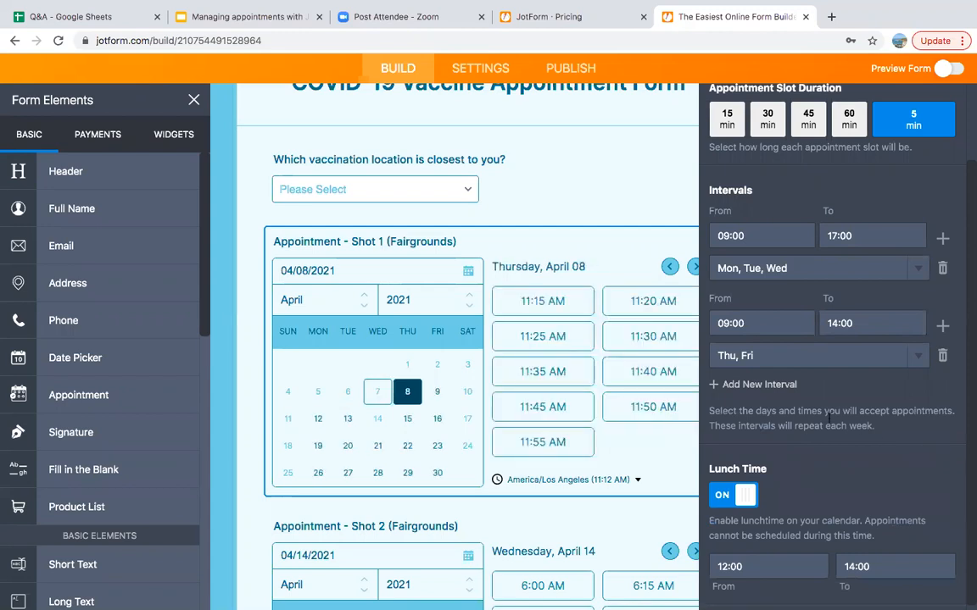
pyautogui.click(879, 323)
pyautogui.press('BackSpace')
pyautogui.press('BackSpace')
pyautogui.press('BackSpace')
pyautogui.press('BackSpace')
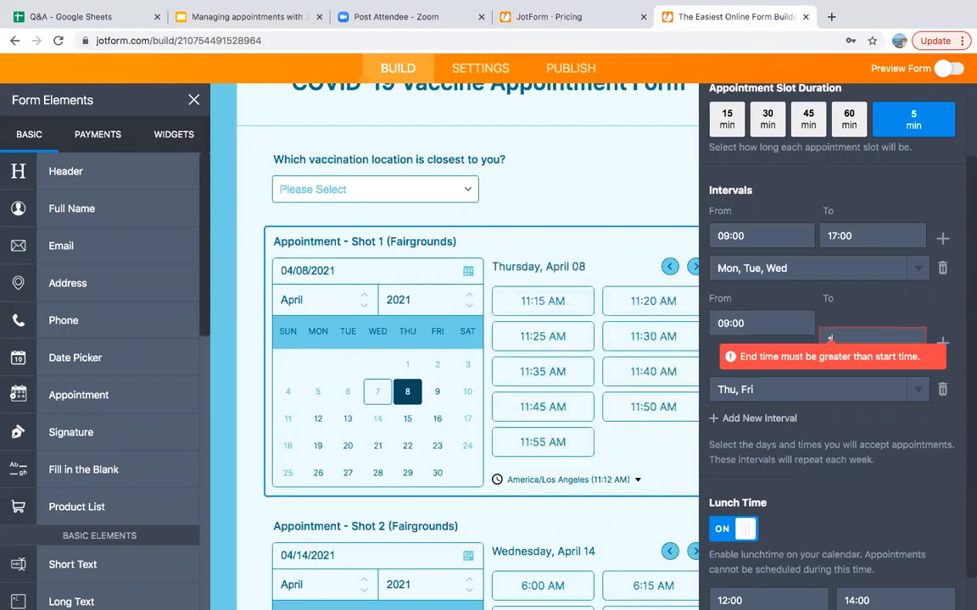
pyautogui.write('3:00')
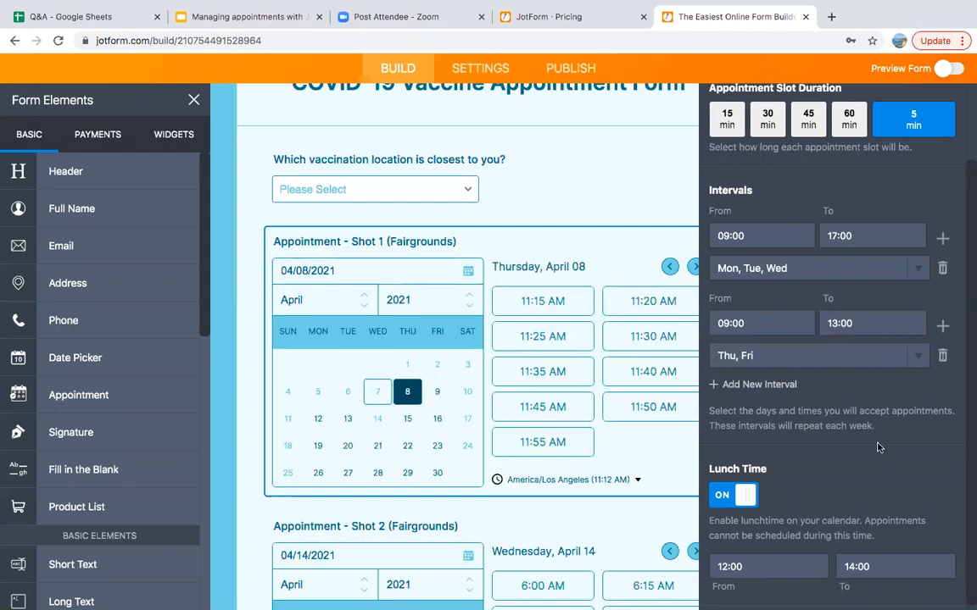
# Toggle the 12:00–14:00 lunch break off and back on
pyautogui.scroll(-1, 879, 447)
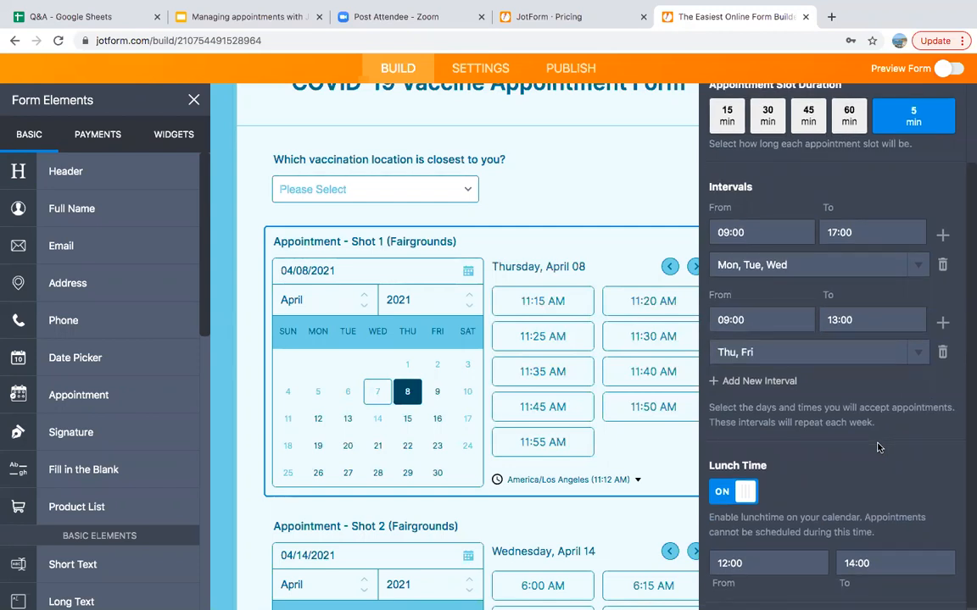
pyautogui.scroll(-1, 880, 448)
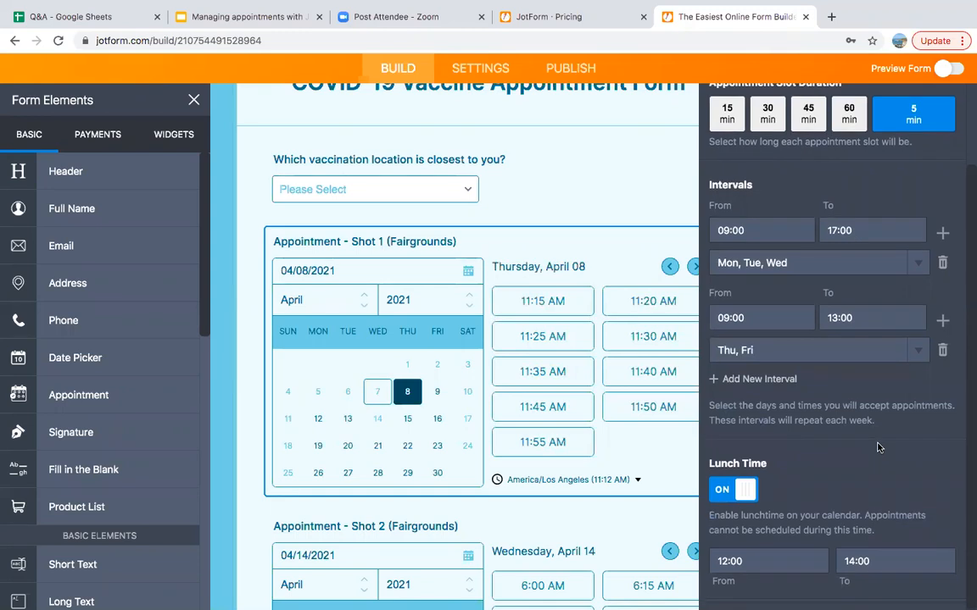
pyautogui.click(746, 489)
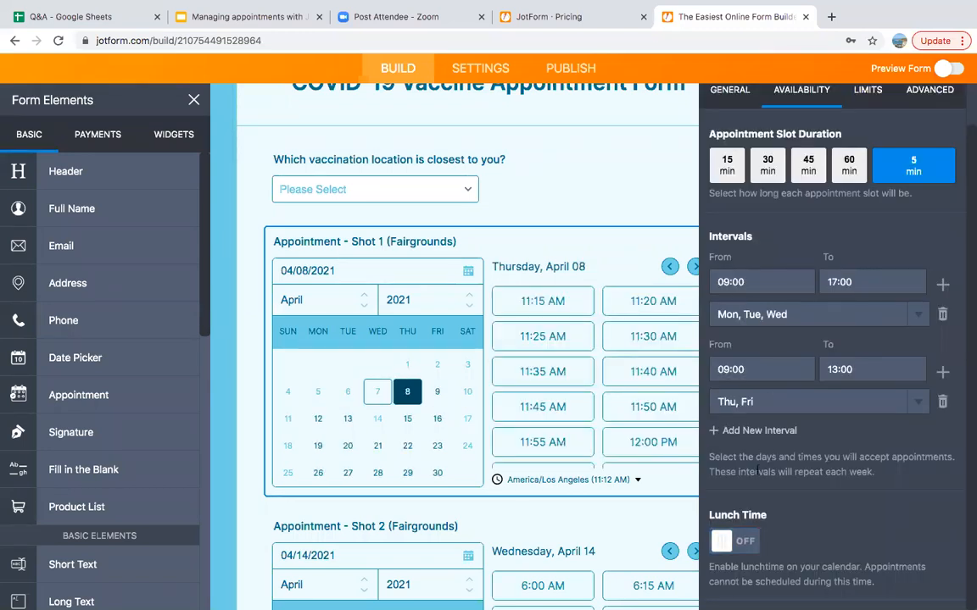
pyautogui.click(749, 541)
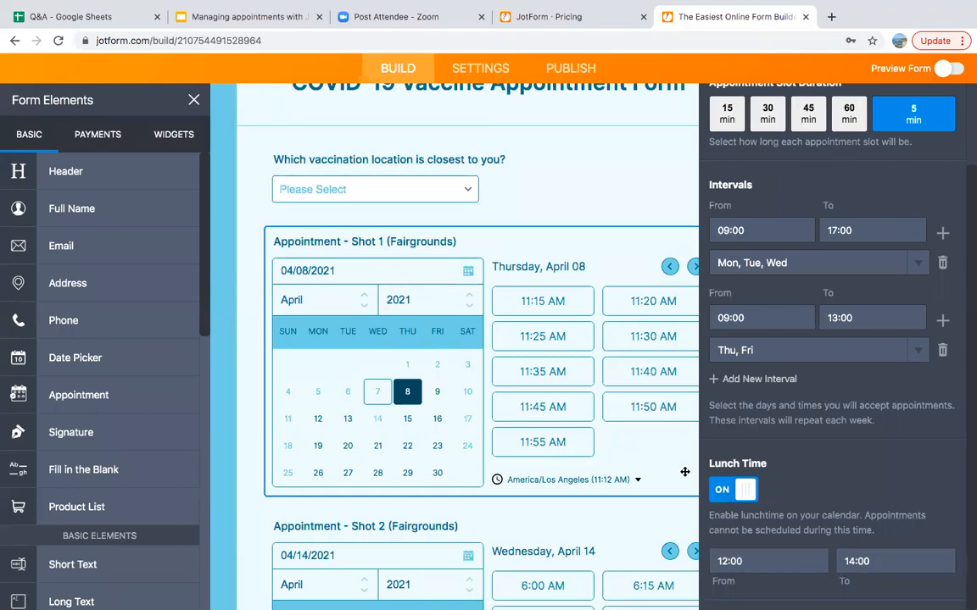
# Preview Friday, April 9's slots on Shot 1's calendar and recheck the Thu–Fri 13:00 end time
pyautogui.scroll(-1, 641, 454)
pyautogui.scroll(-1, 641, 454)
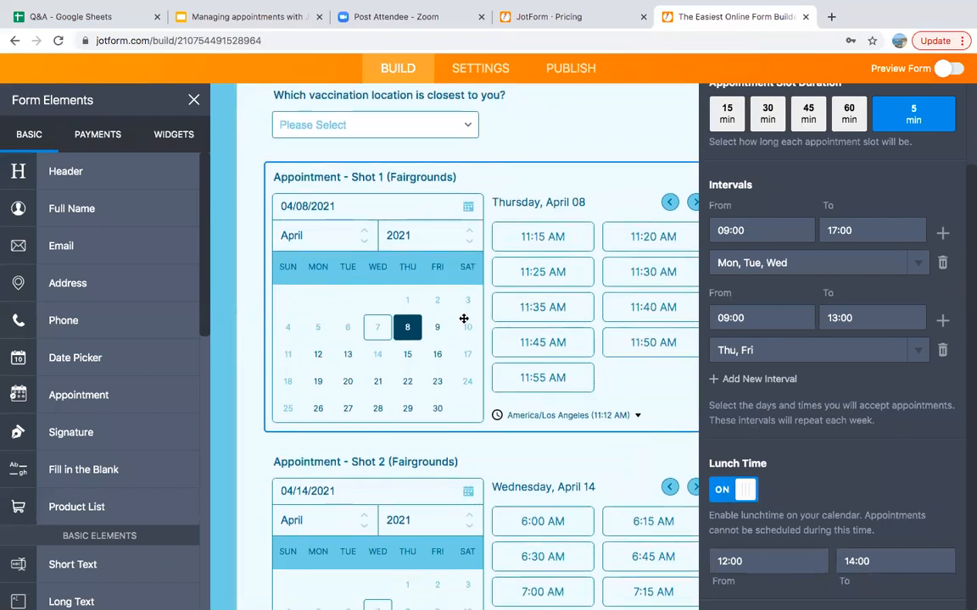
pyautogui.click(437, 328)
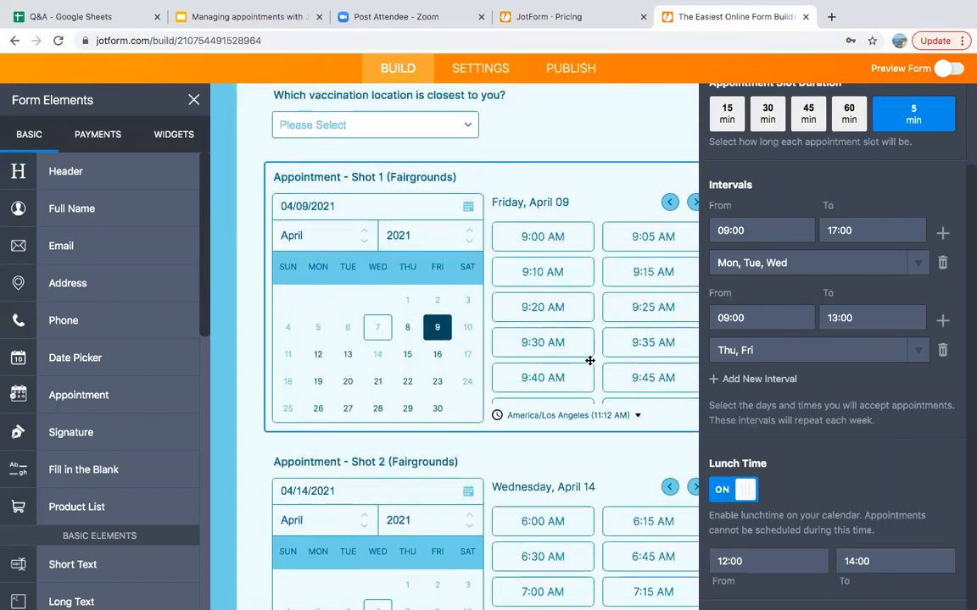
pyautogui.scroll(-2, 588, 356)
pyautogui.scroll(-6, 588, 356)
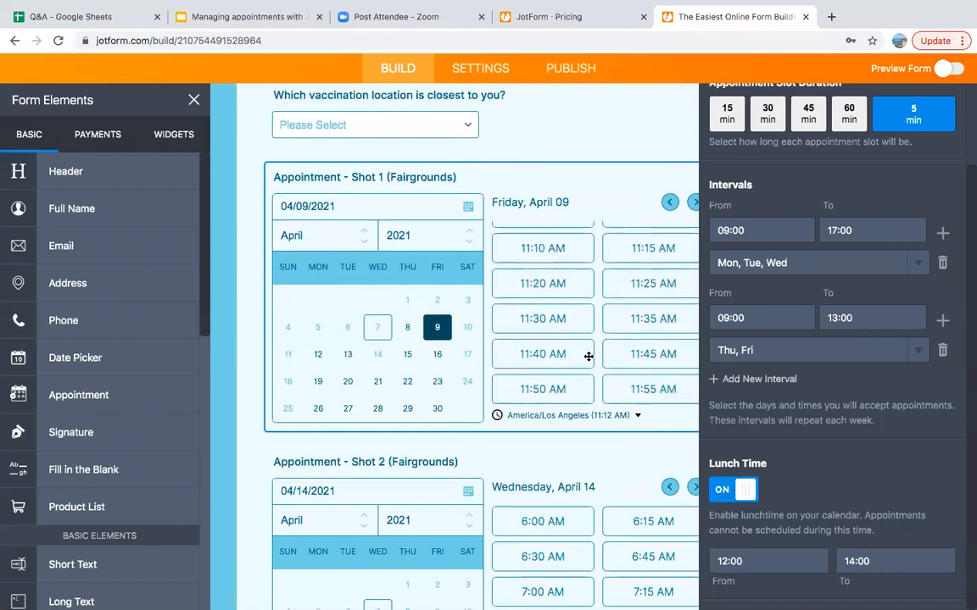
pyautogui.scroll(-2, 588, 355)
pyautogui.scroll(-1, 603, 295)
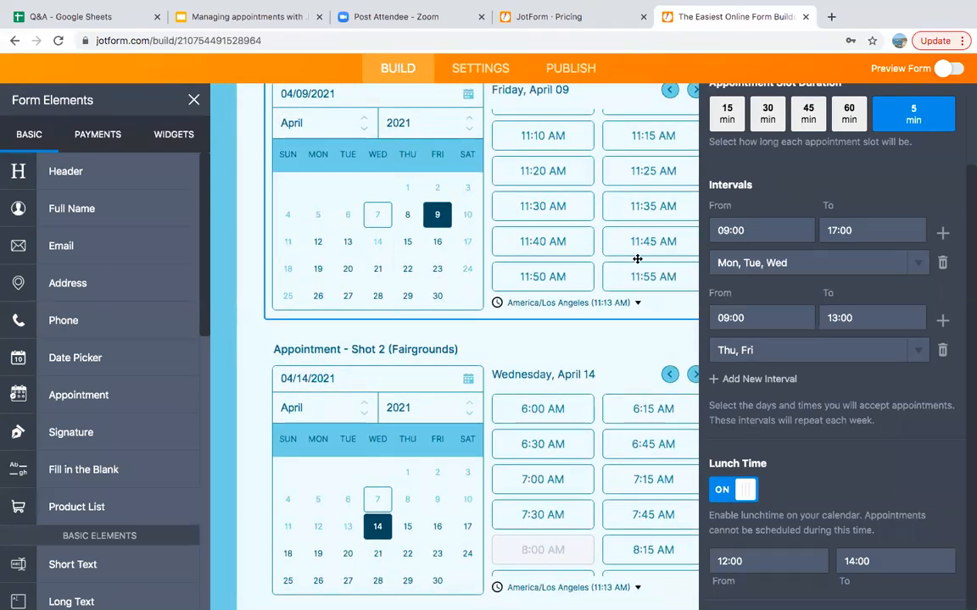
pyautogui.scroll(-1, 642, 236)
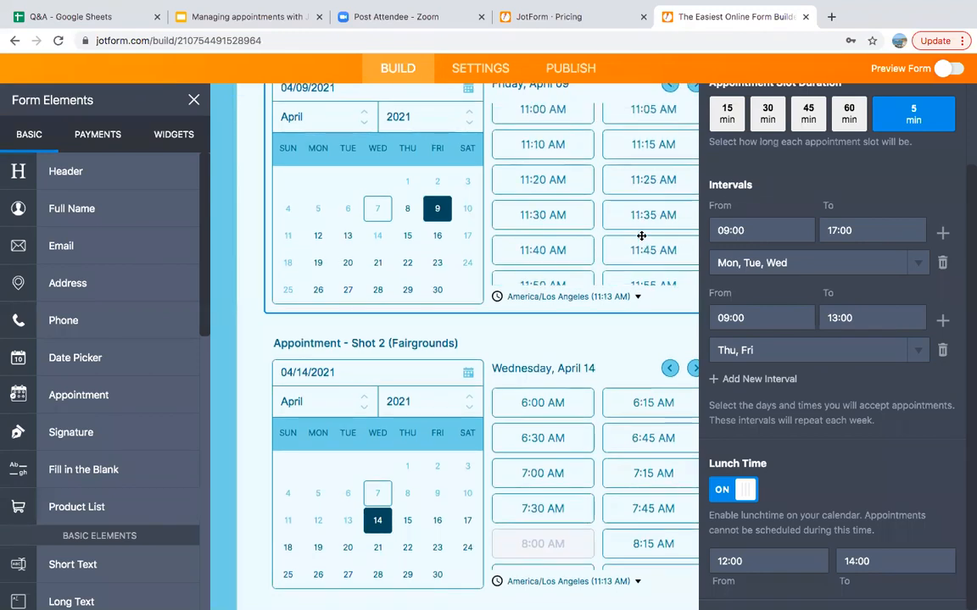
pyautogui.scroll(1, 623, 327)
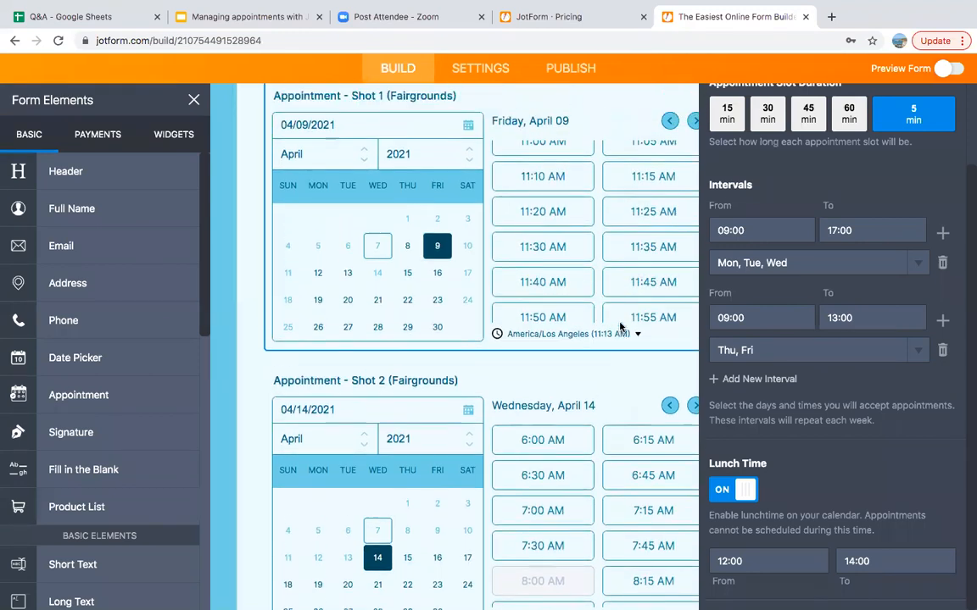
pyautogui.click(871, 319)
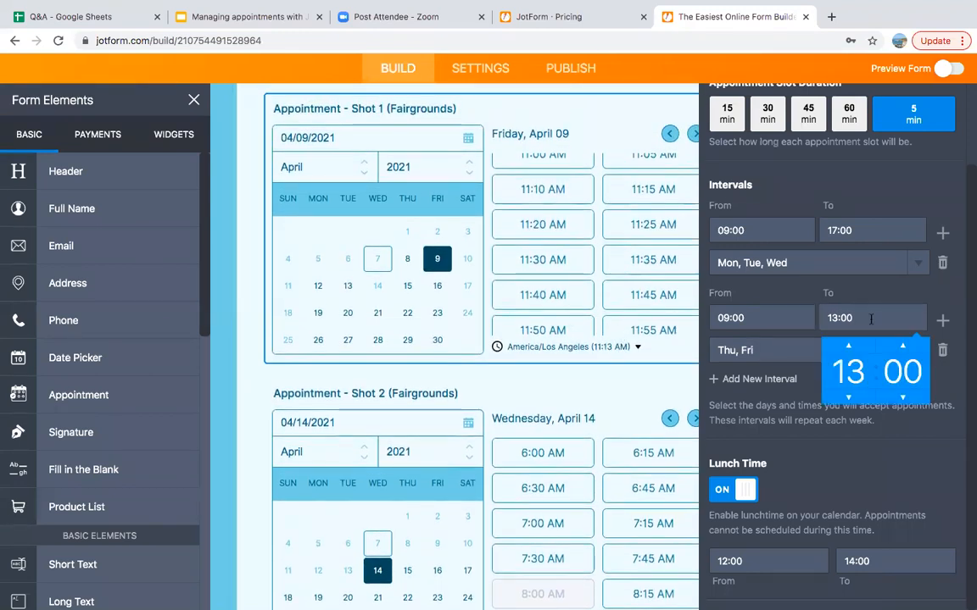
# Pick Monday, April 12 and scroll its slots from 11:55 AM past lunch to 2:00 PM
pyautogui.click(318, 286)
pyautogui.scroll(-7, 598, 306)
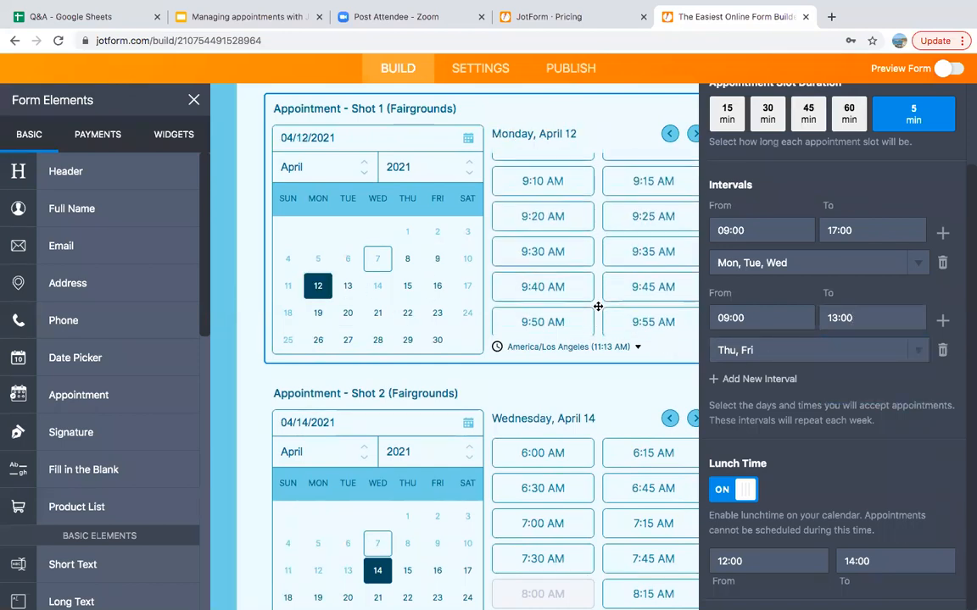
pyautogui.scroll(-5, 598, 306)
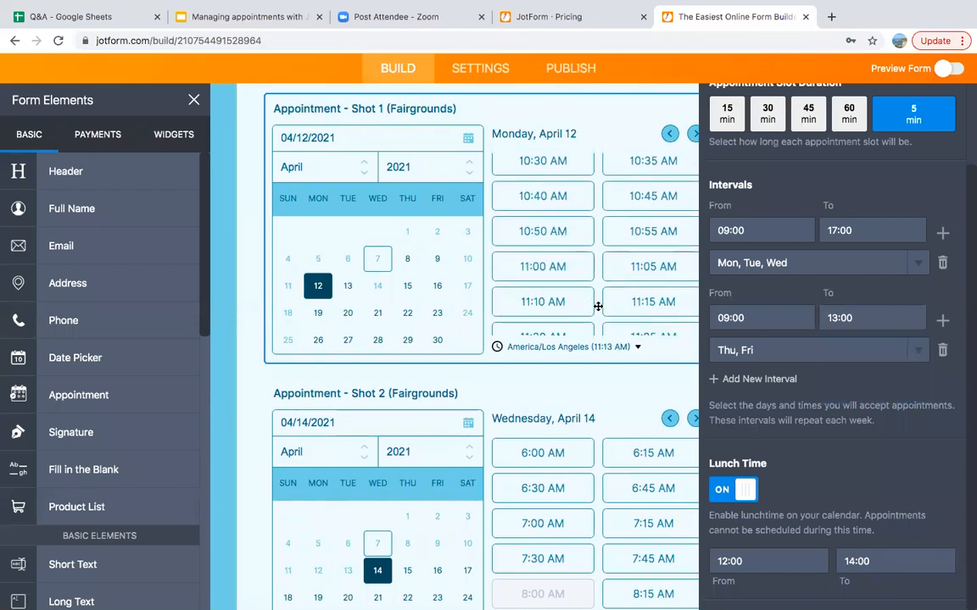
pyautogui.scroll(-2, 598, 306)
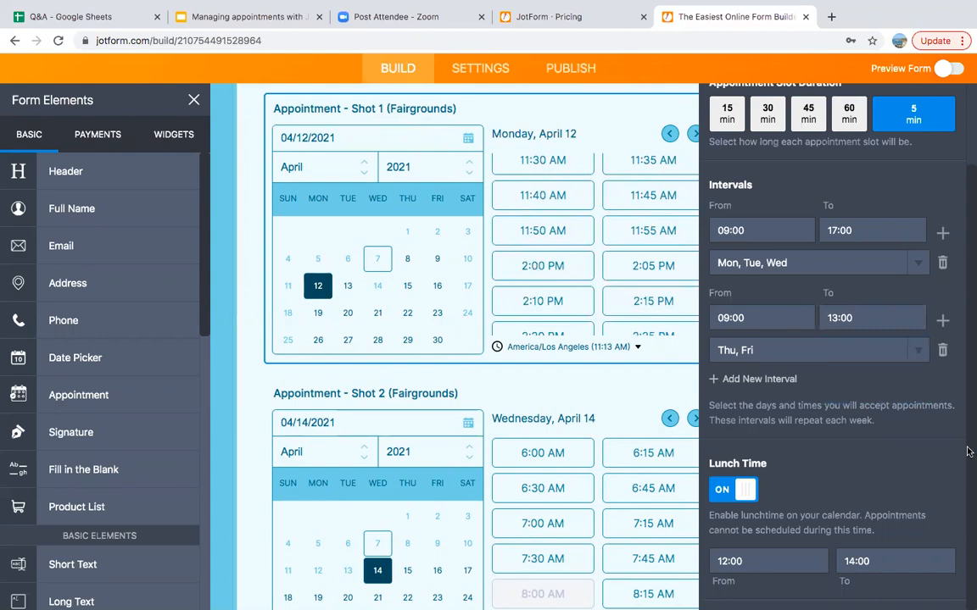
pyautogui.scroll(2, 904, 414)
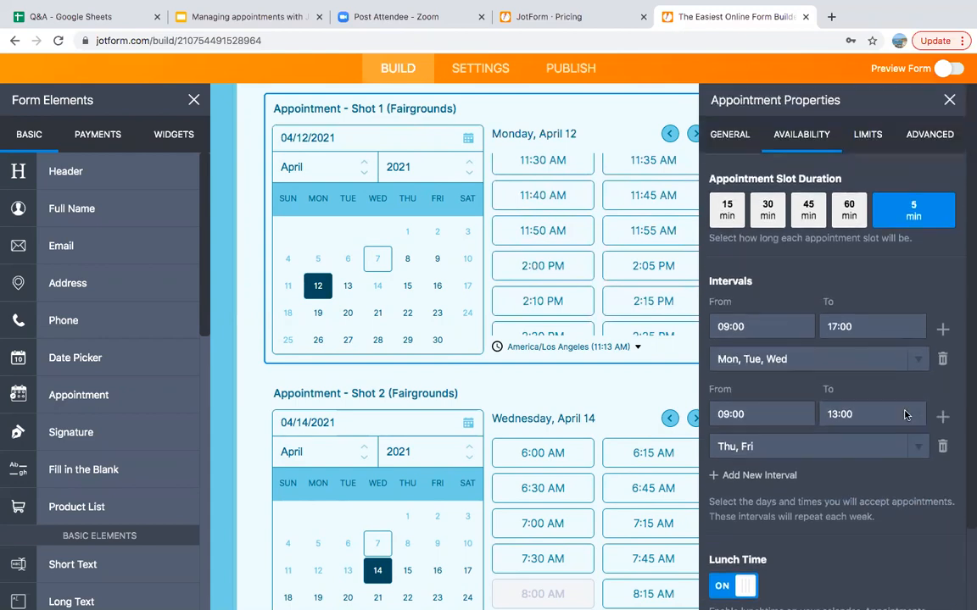
# Show Shot 1's Limits: 2021-04-07 to 2021-12-31, June 1–14 blocked, 4 per day, 24-hour notice
pyautogui.click(869, 135)
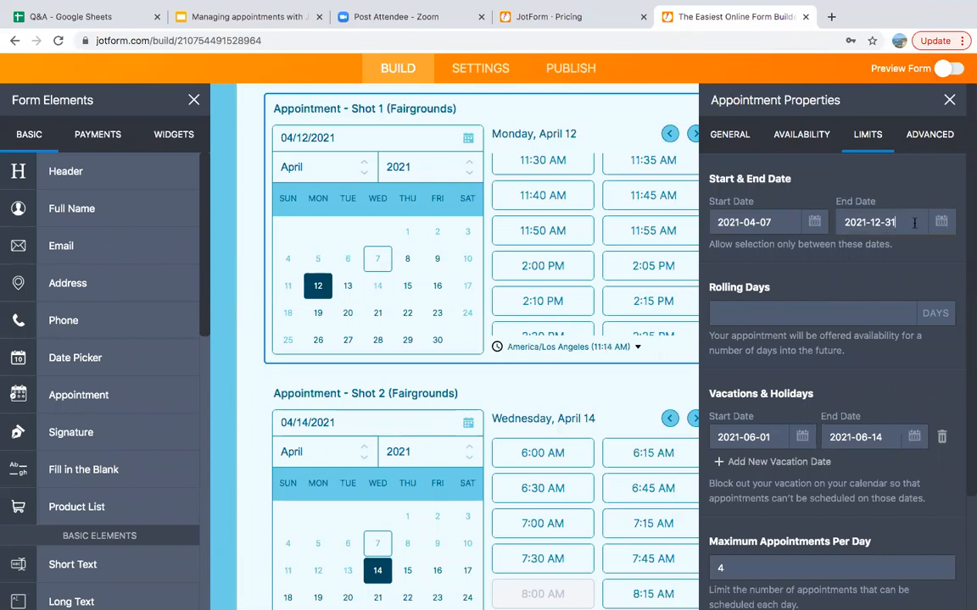
pyautogui.click(914, 223)
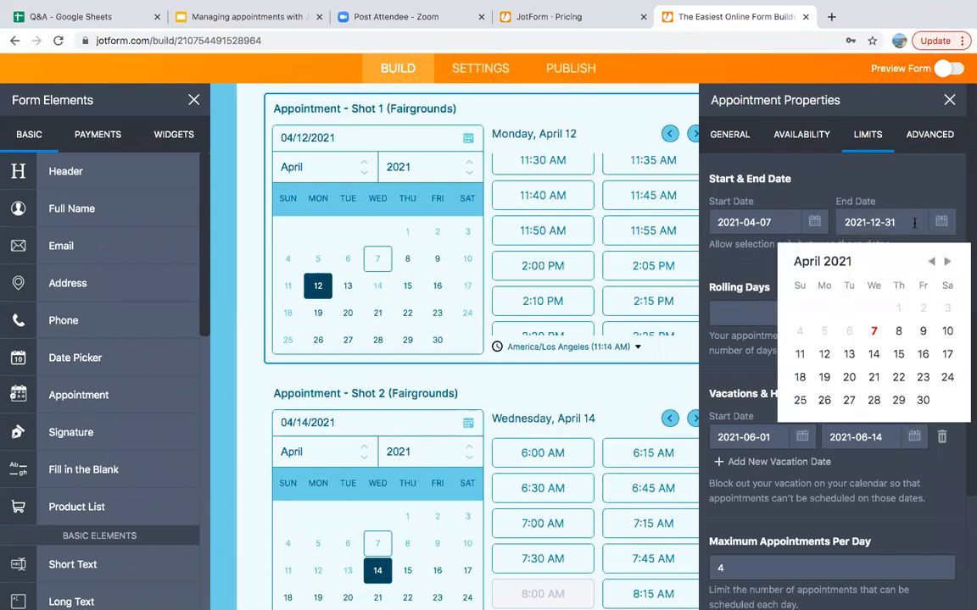
pyautogui.click(888, 172)
pyautogui.scroll(-2, 831, 341)
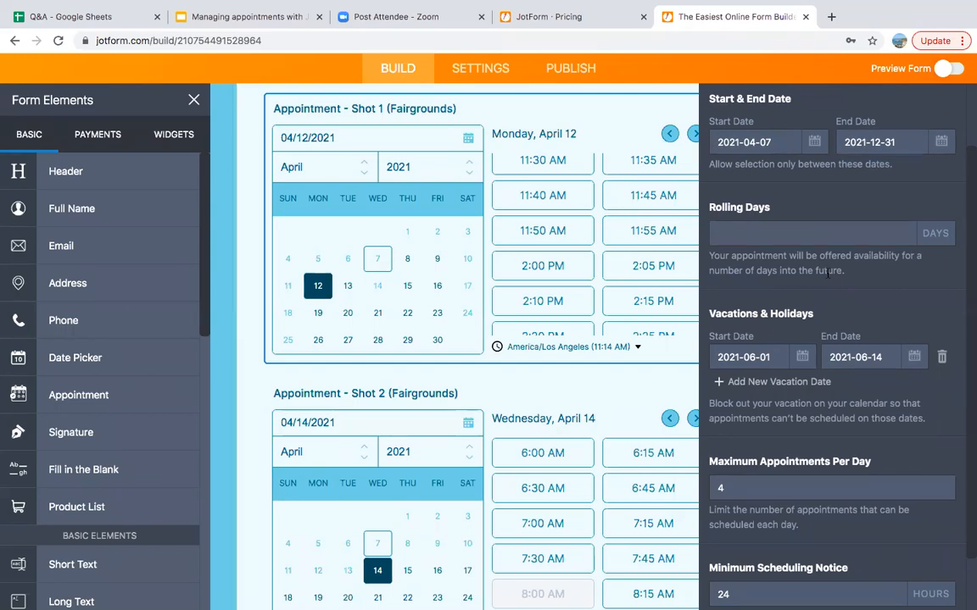
pyautogui.scroll(-2, 827, 273)
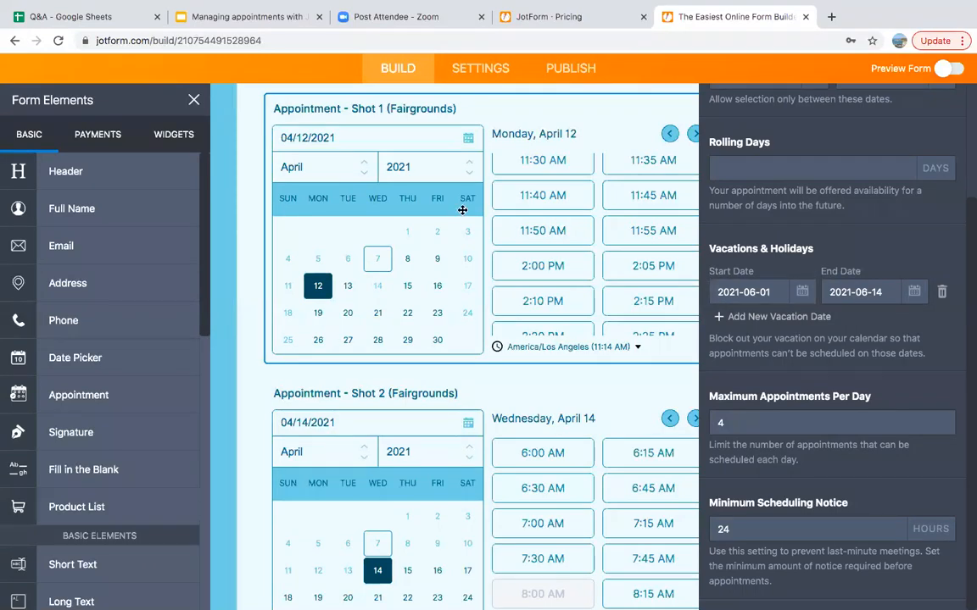
# Advance Shot 1's calendar preview to June and check the 4-per-day and 24-hour notice values
pyautogui.click(365, 175)
pyautogui.click(364, 177)
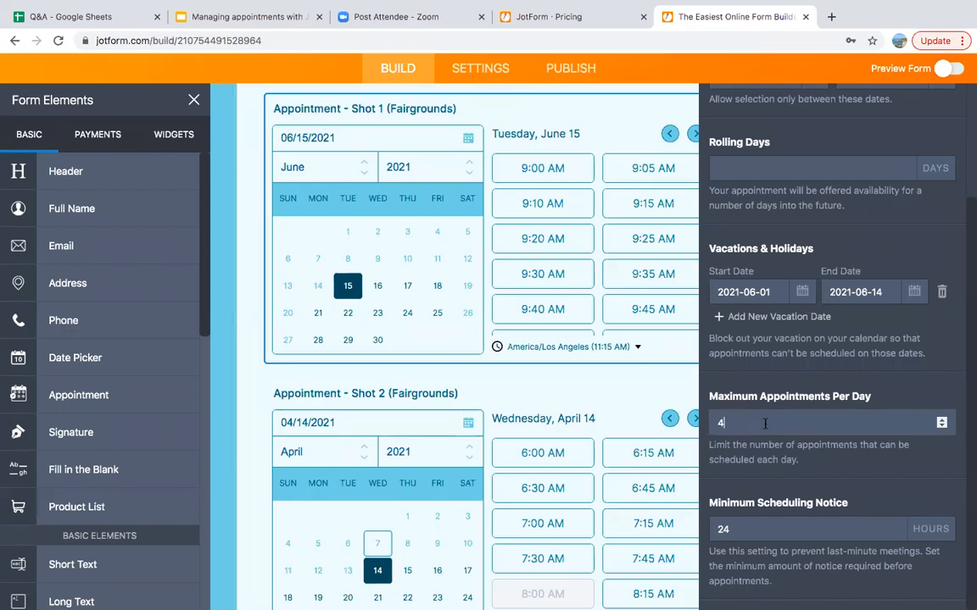
pyautogui.click(765, 424)
pyautogui.click(764, 535)
pyautogui.scroll(2, 800, 364)
pyautogui.scroll(2, 801, 364)
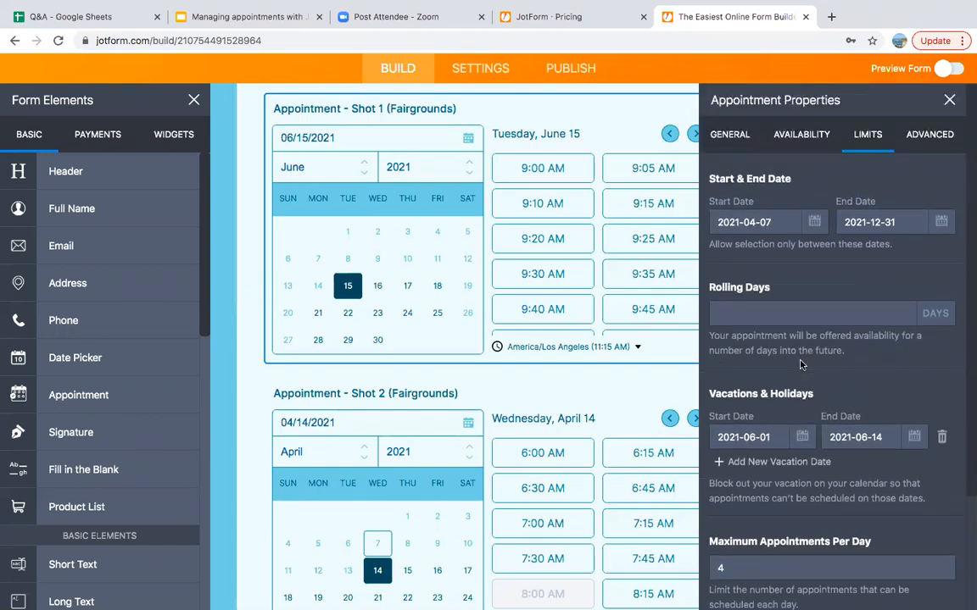
# Review Advanced settings: 3 bookings per slot and reminders 24 hours and 1 hour before, units left as Hour(s)
pyautogui.click(932, 136)
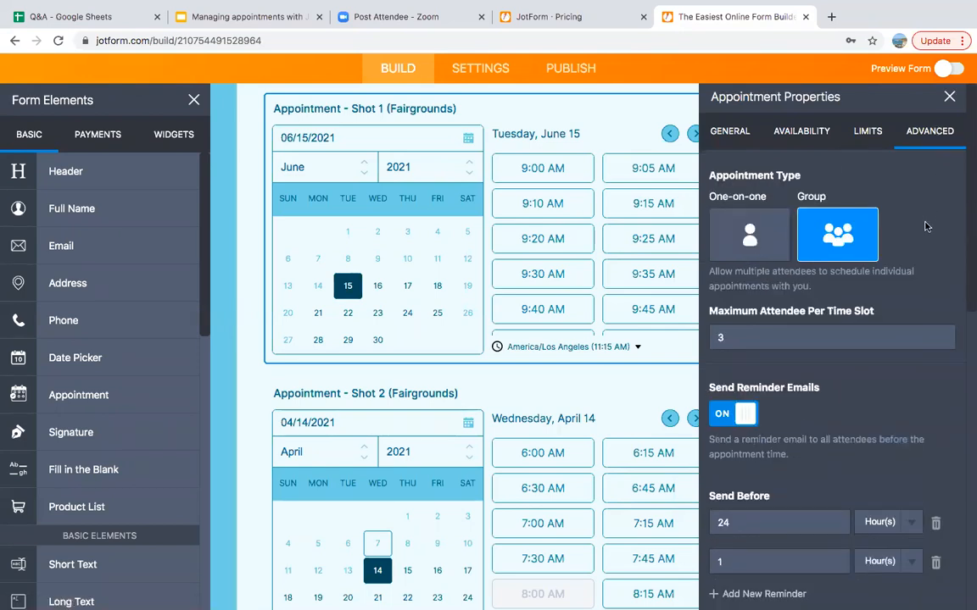
pyautogui.scroll(-1, 927, 227)
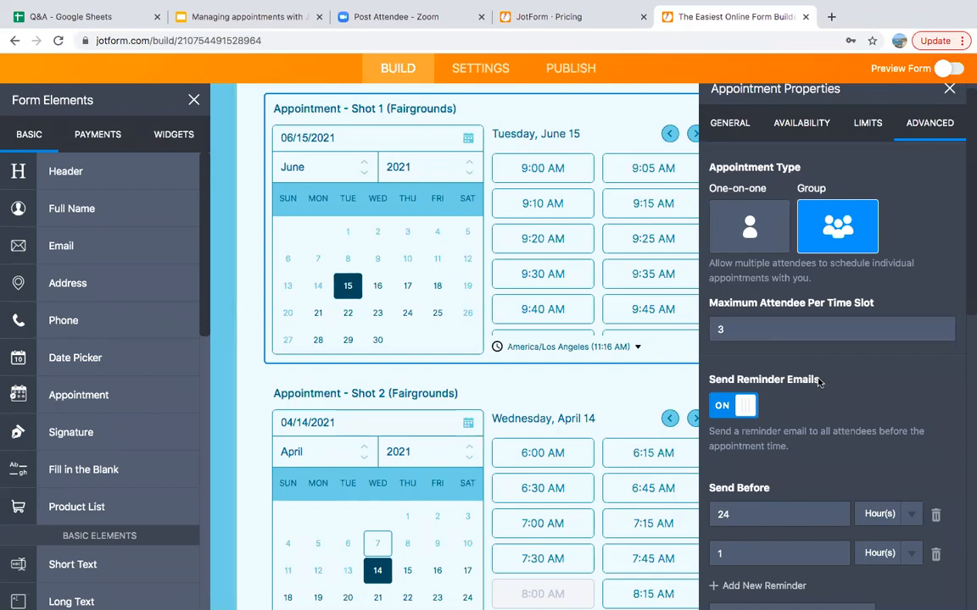
pyautogui.scroll(-3, 860, 420)
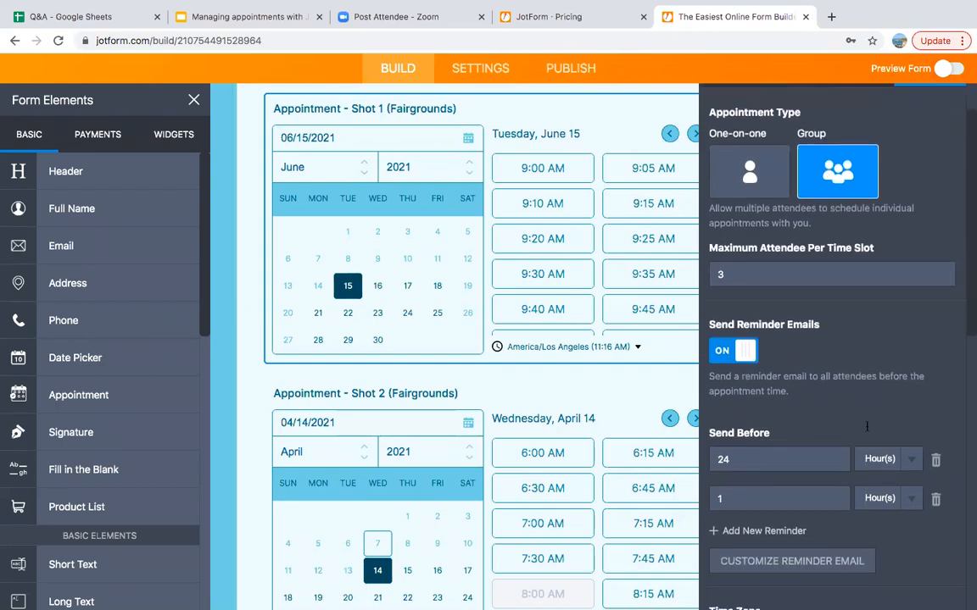
pyautogui.scroll(-2, 866, 427)
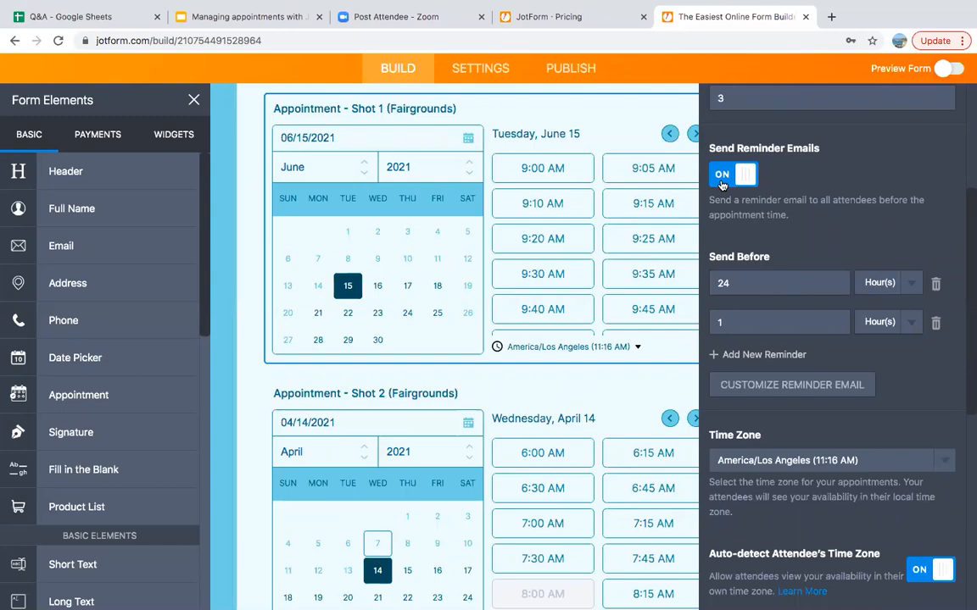
pyautogui.scroll(-1, 787, 215)
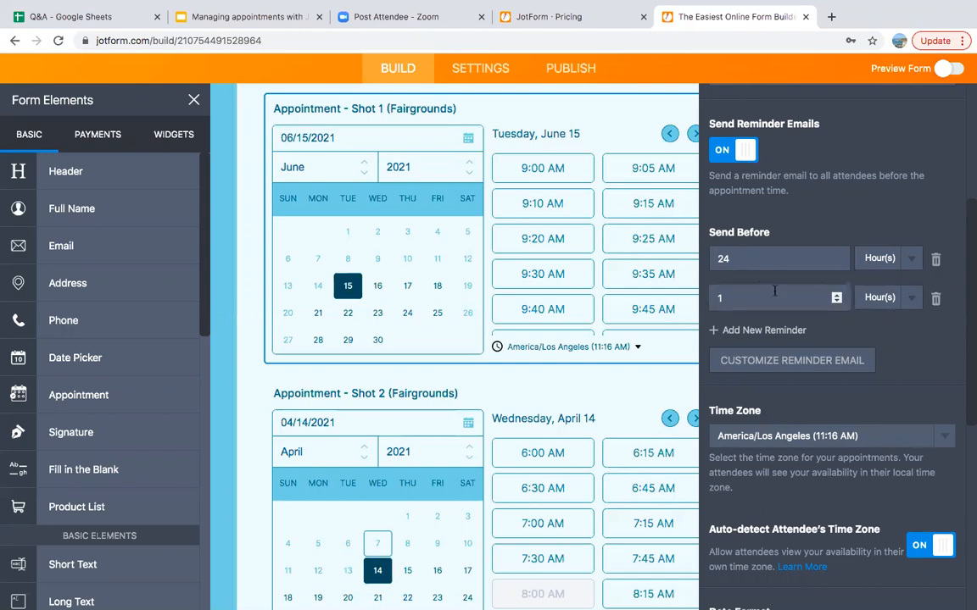
pyautogui.click(880, 259)
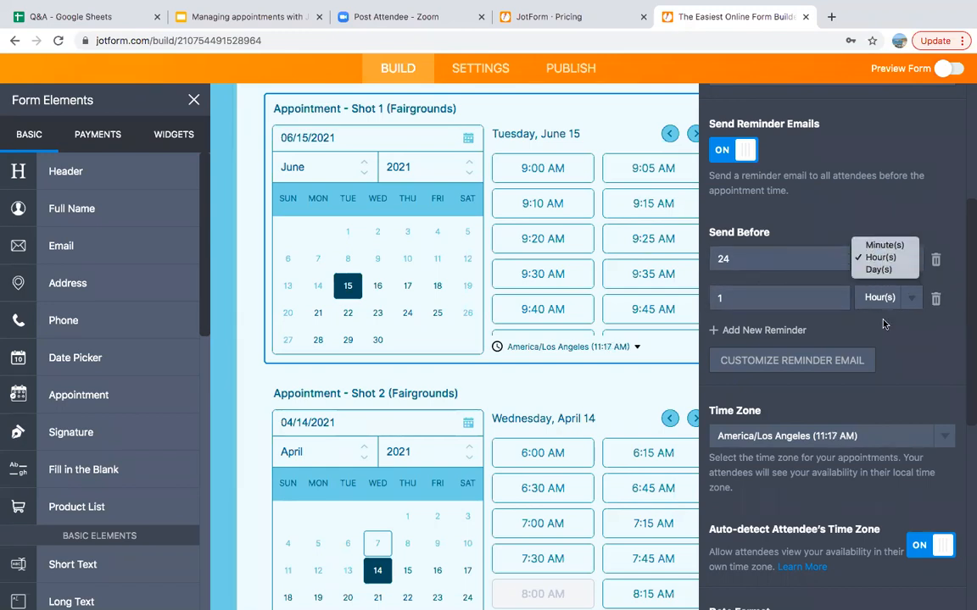
pyautogui.click(905, 348)
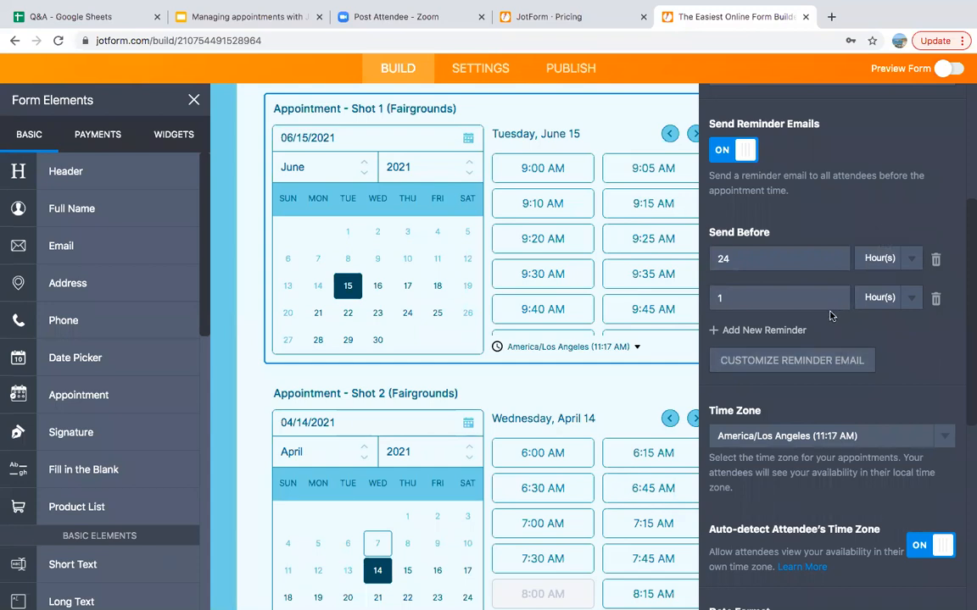
pyautogui.click(805, 361)
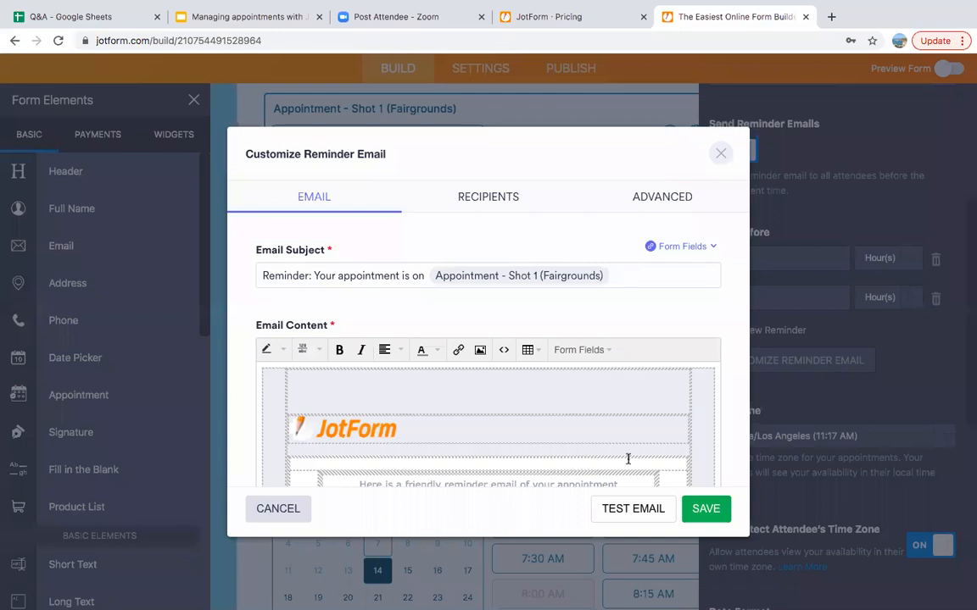
pyautogui.scroll(-2, 649, 447)
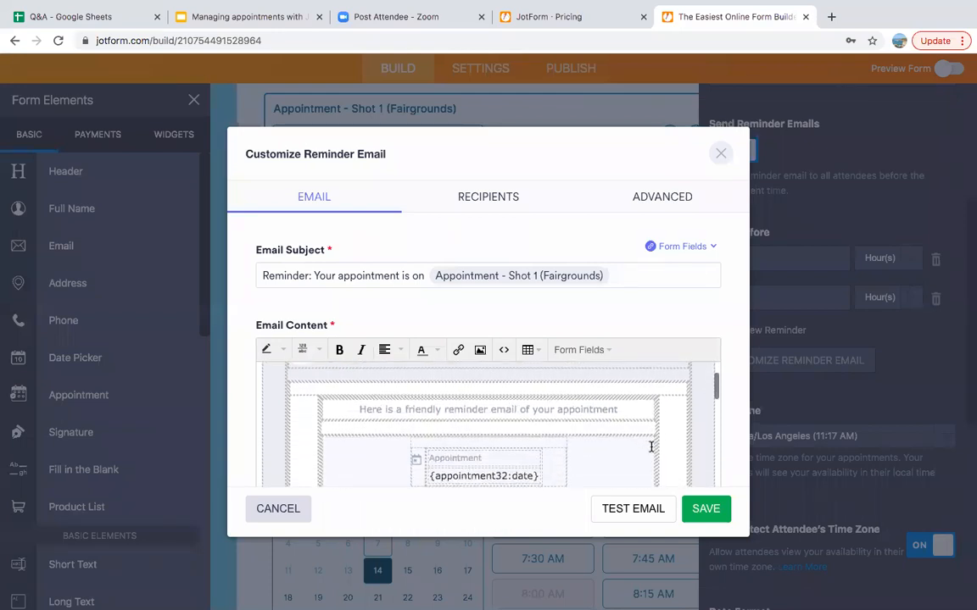
pyautogui.scroll(-2, 681, 431)
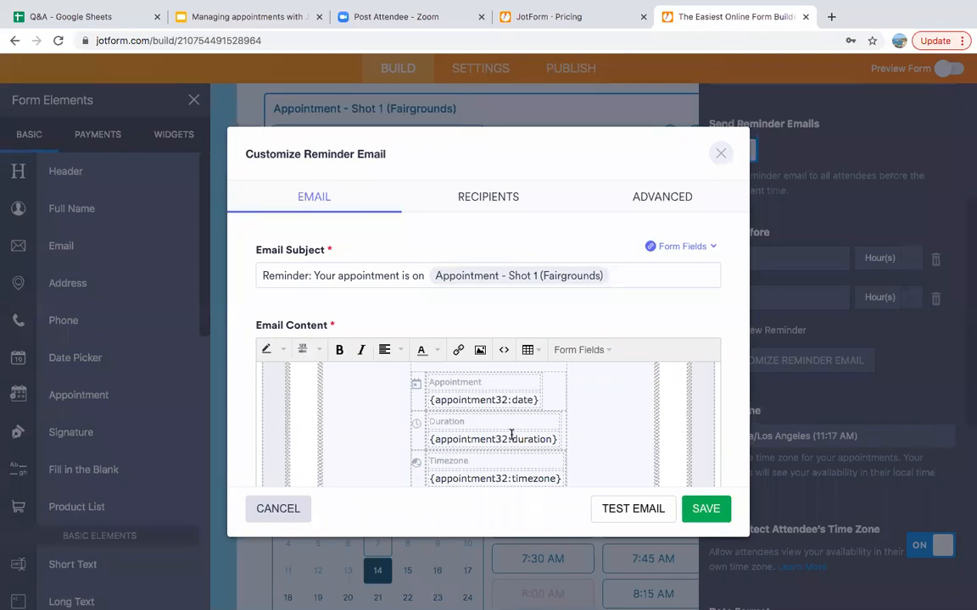
pyautogui.scroll(-2, 626, 439)
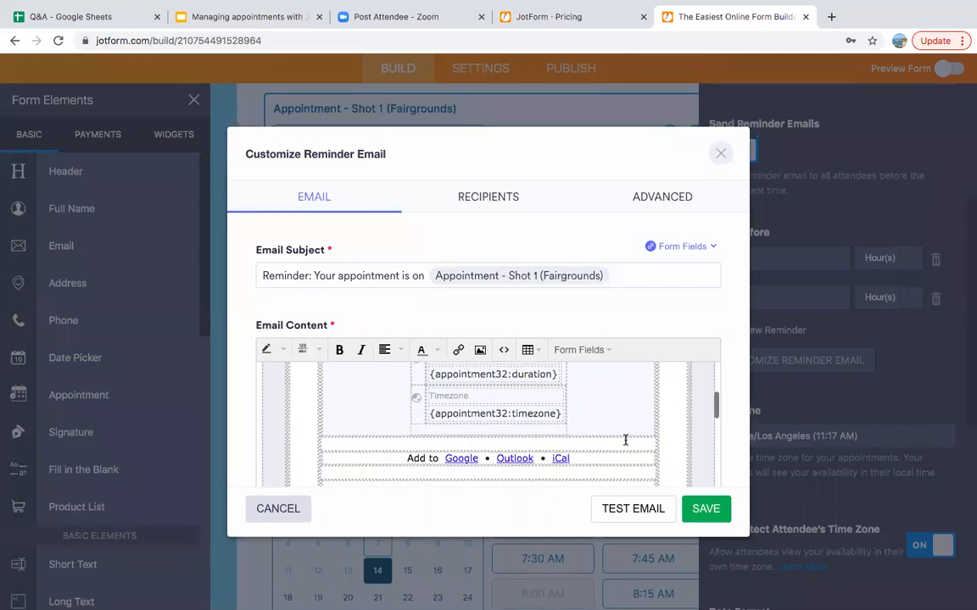
pyautogui.scroll(-2, 626, 439)
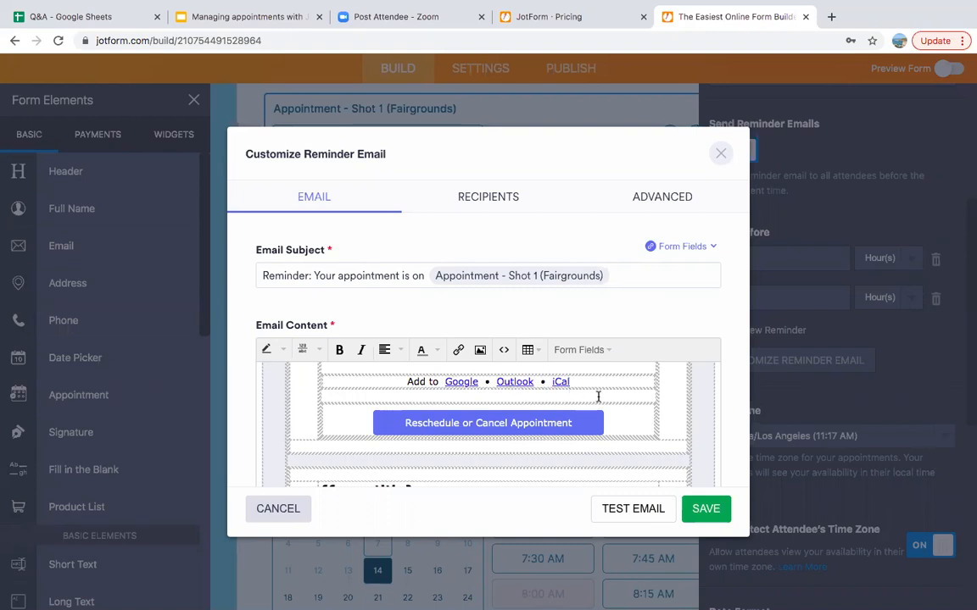
pyautogui.scroll(-10, 597, 396)
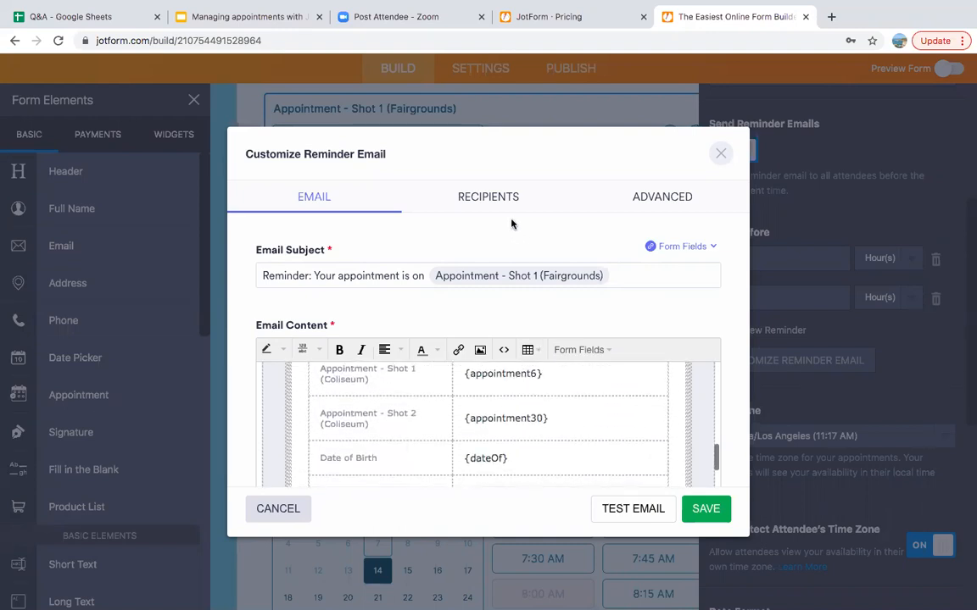
pyautogui.click(497, 197)
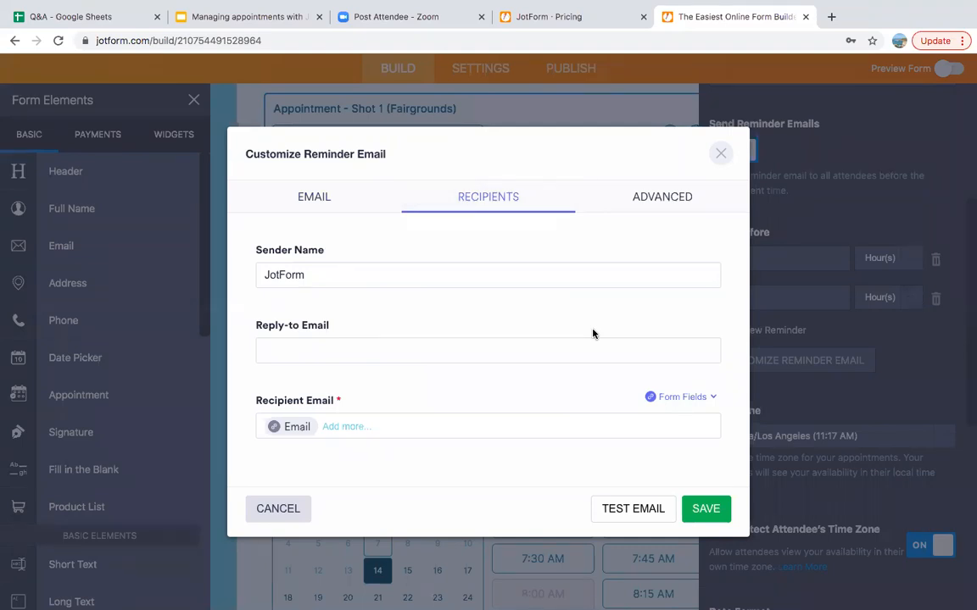
pyautogui.click(664, 197)
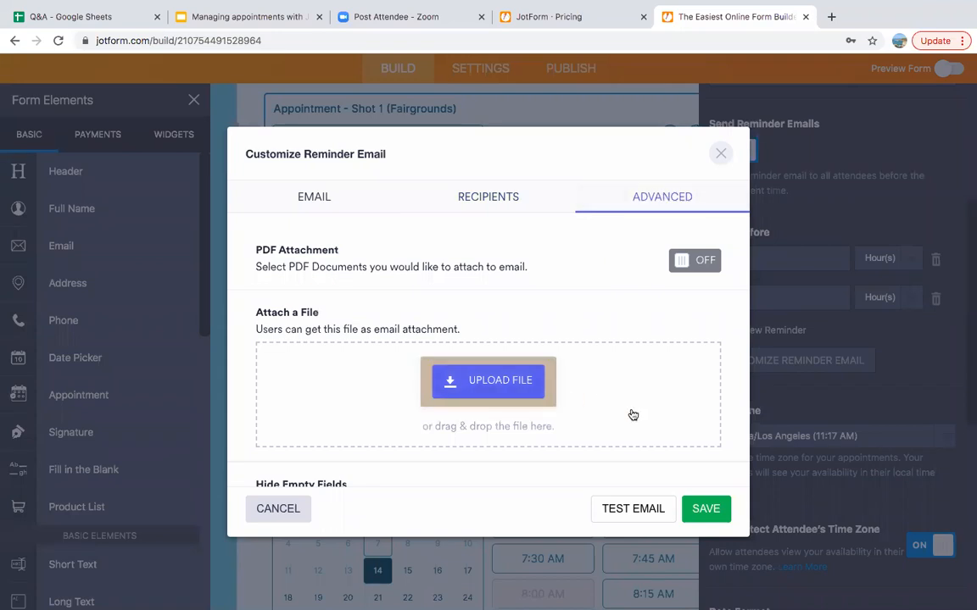
pyautogui.scroll(-3, 632, 415)
pyautogui.scroll(-1, 632, 414)
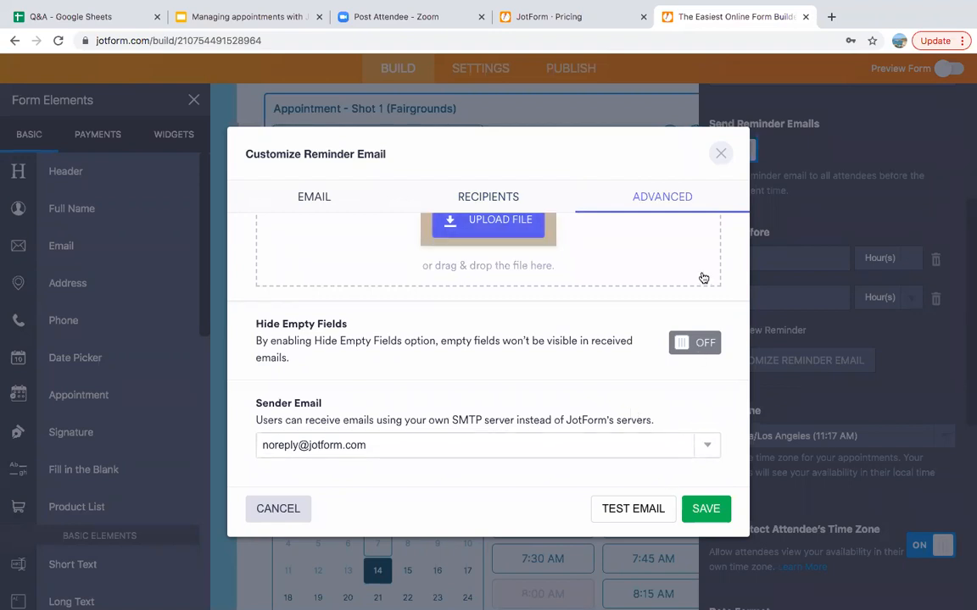
pyautogui.click(722, 155)
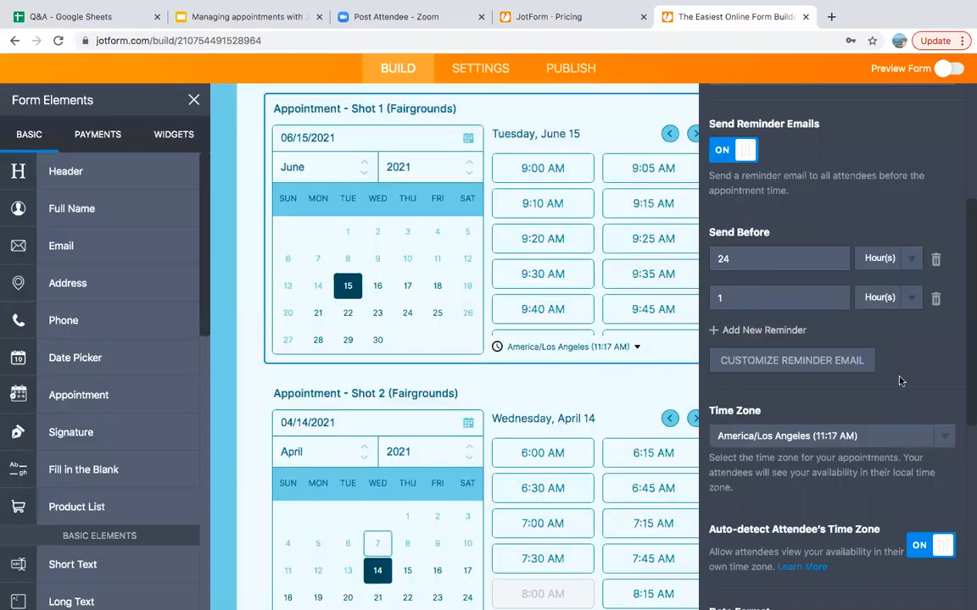
pyautogui.scroll(-5, 895, 360)
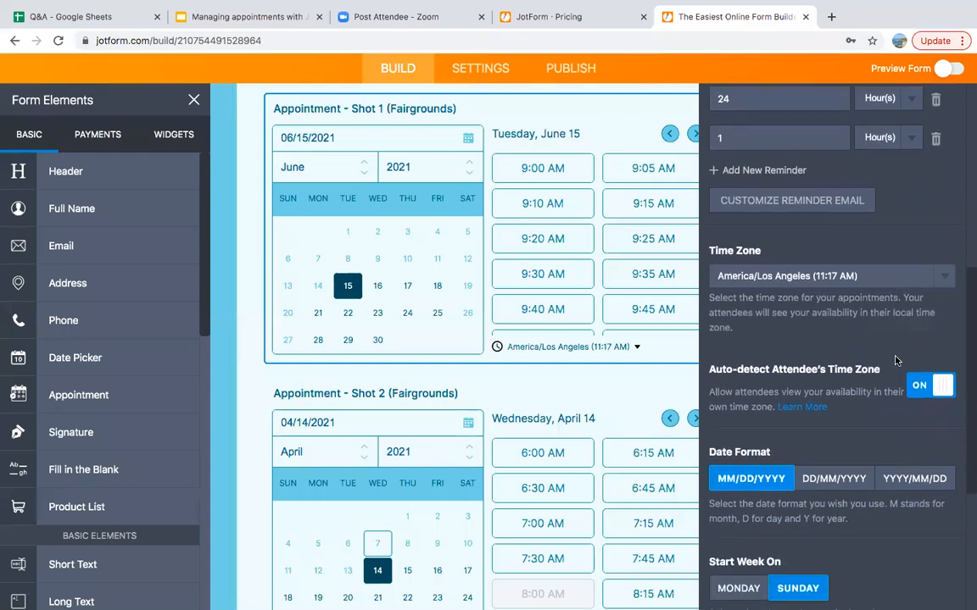
pyautogui.scroll(-2, 895, 360)
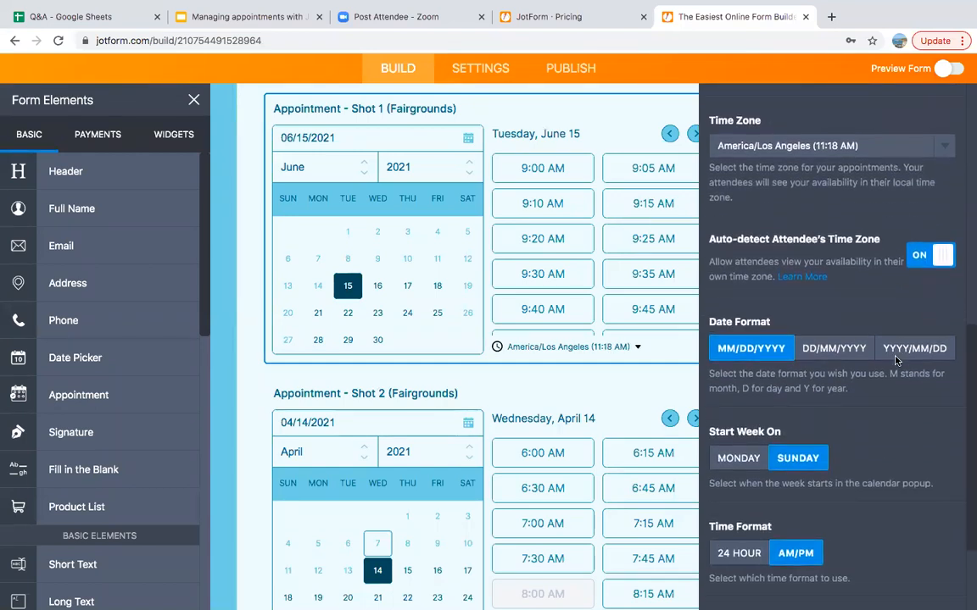
pyautogui.scroll(-1, 896, 360)
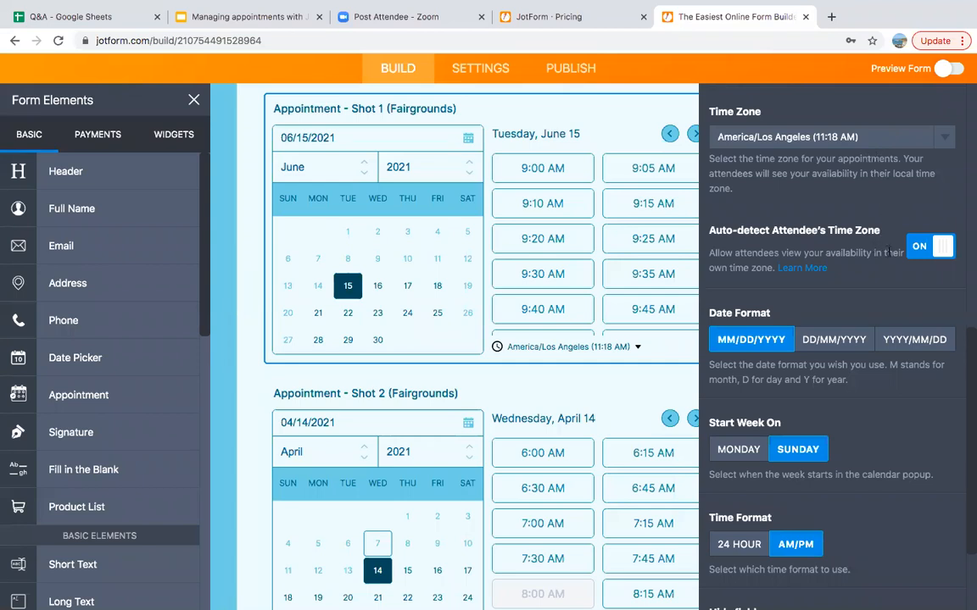
pyautogui.click(841, 138)
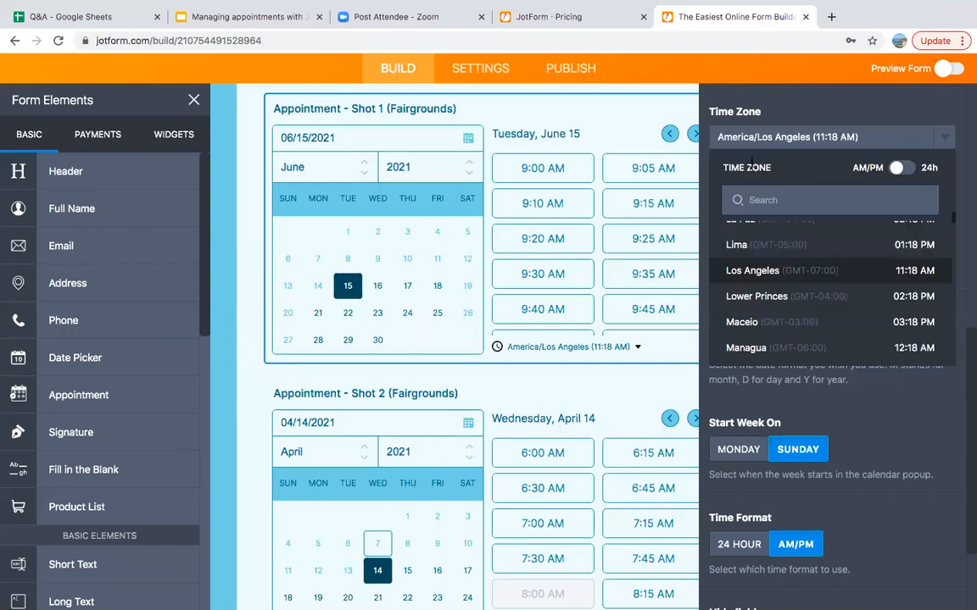
pyautogui.click(815, 111)
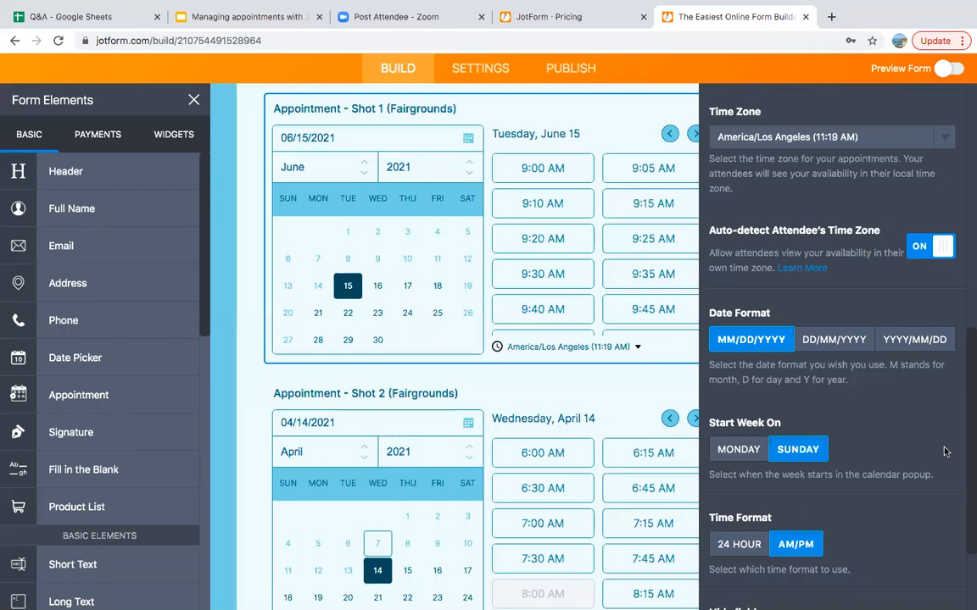
pyautogui.scroll(-3, 921, 463)
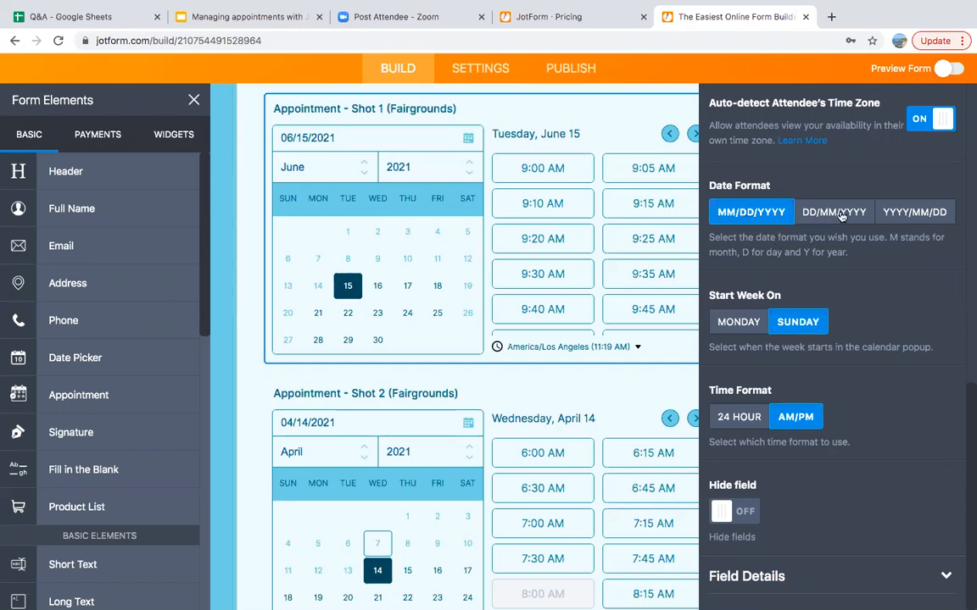
pyautogui.click(747, 327)
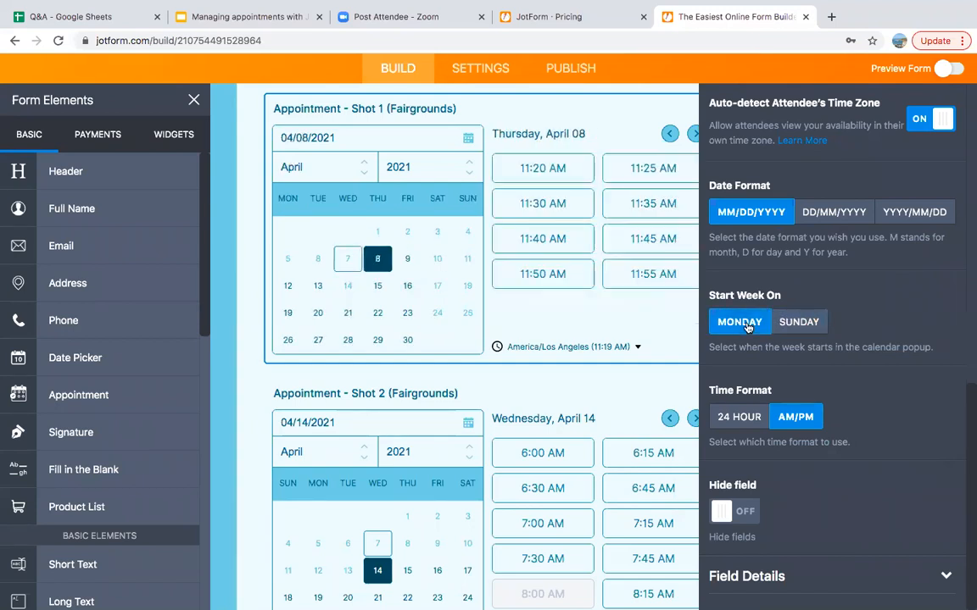
pyautogui.click(792, 323)
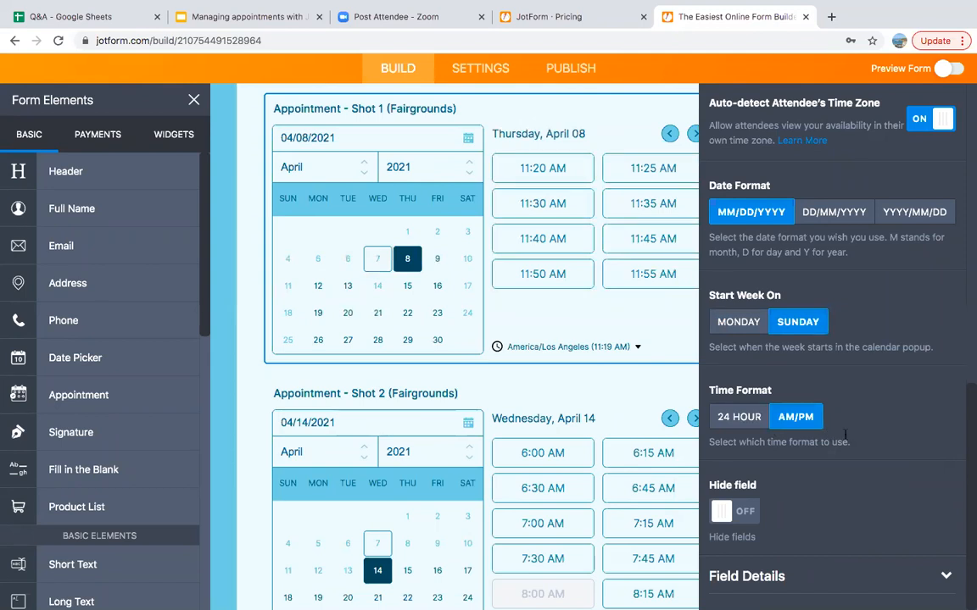
pyautogui.scroll(2, 918, 351)
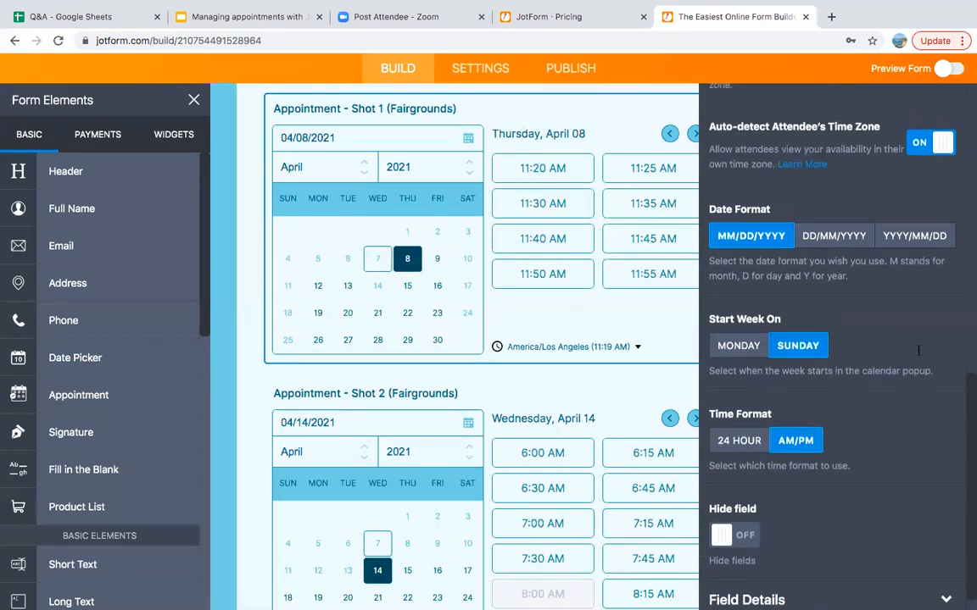
pyautogui.scroll(5, 918, 351)
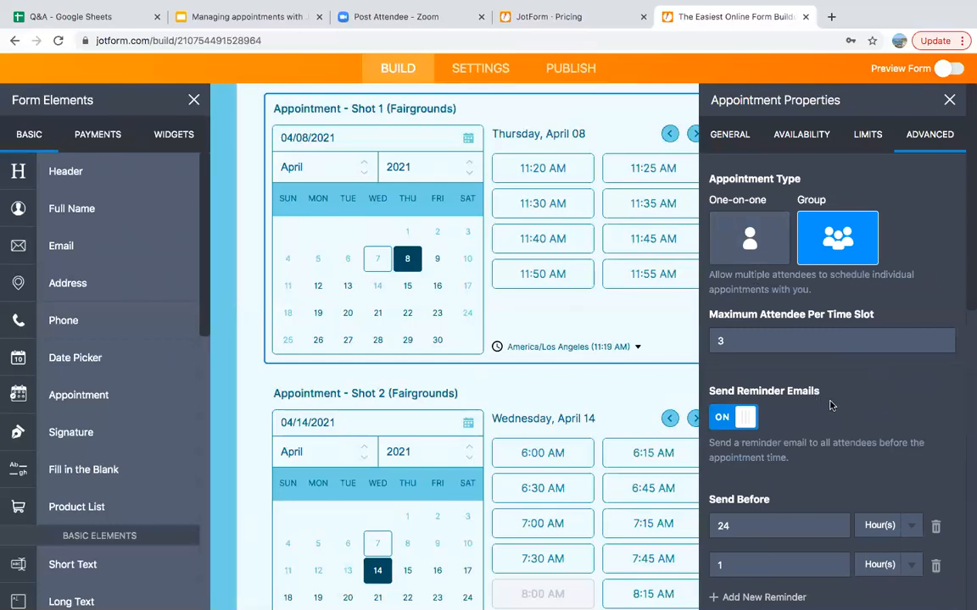
# Review Shot 1's Limits and Availability settings, close both side panels, and return to the form top
pyautogui.click(872, 142)
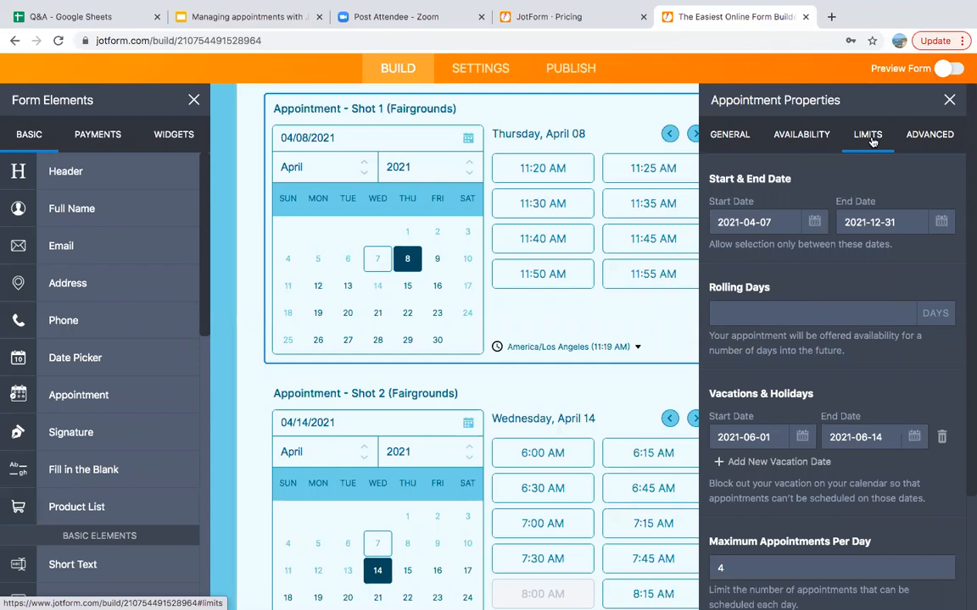
pyautogui.click(810, 143)
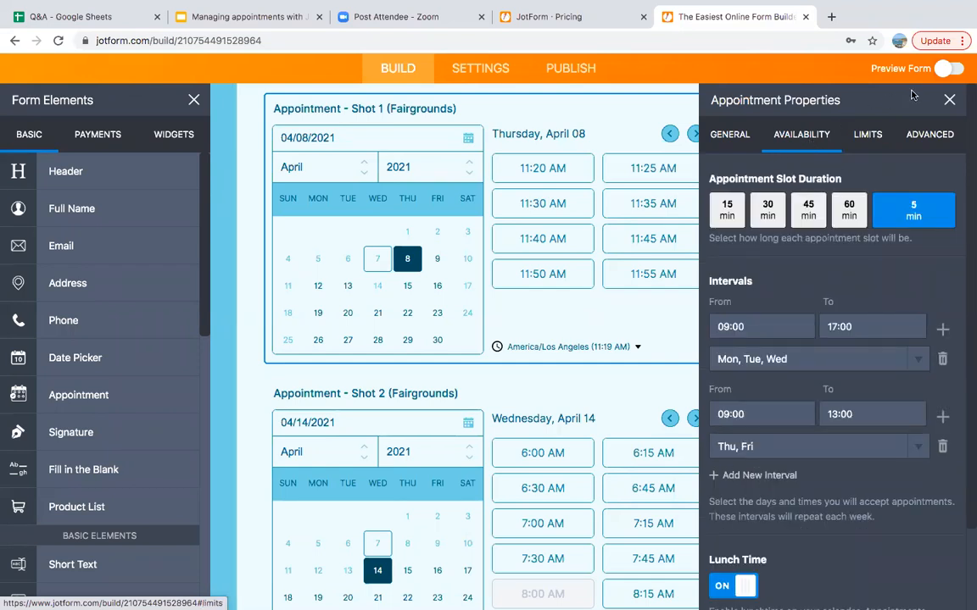
pyautogui.click(949, 100)
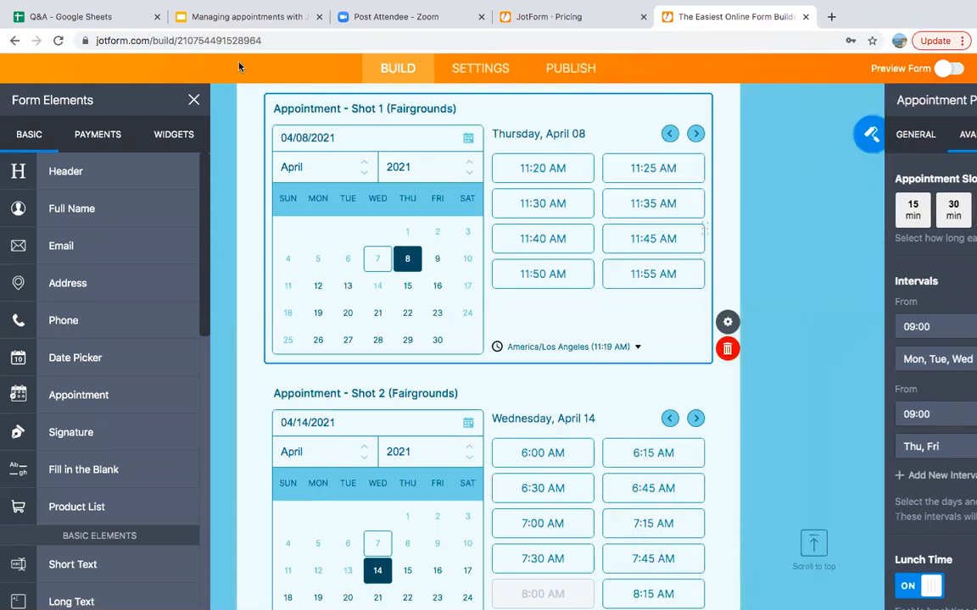
pyautogui.click(193, 99)
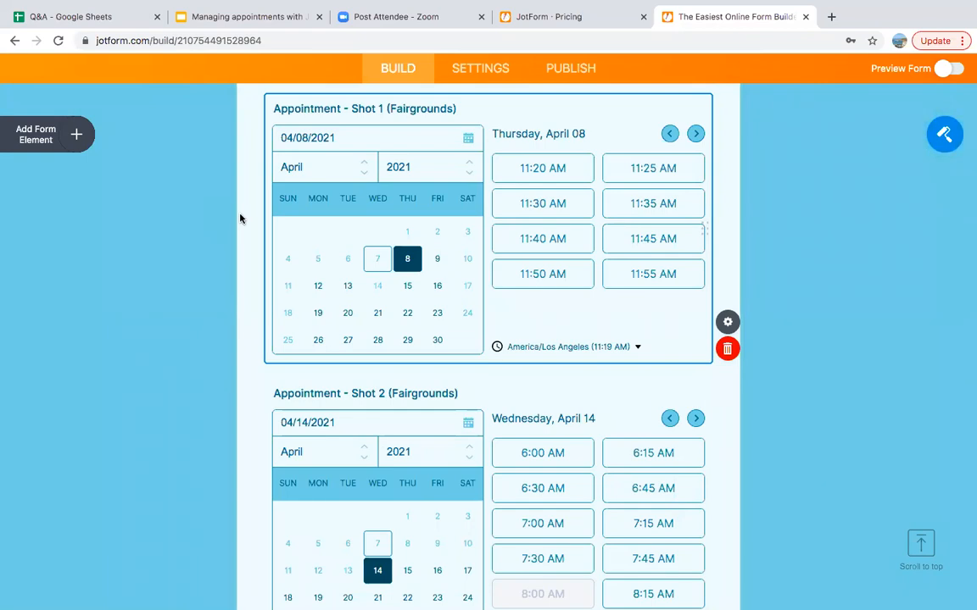
pyautogui.scroll(5, 240, 219)
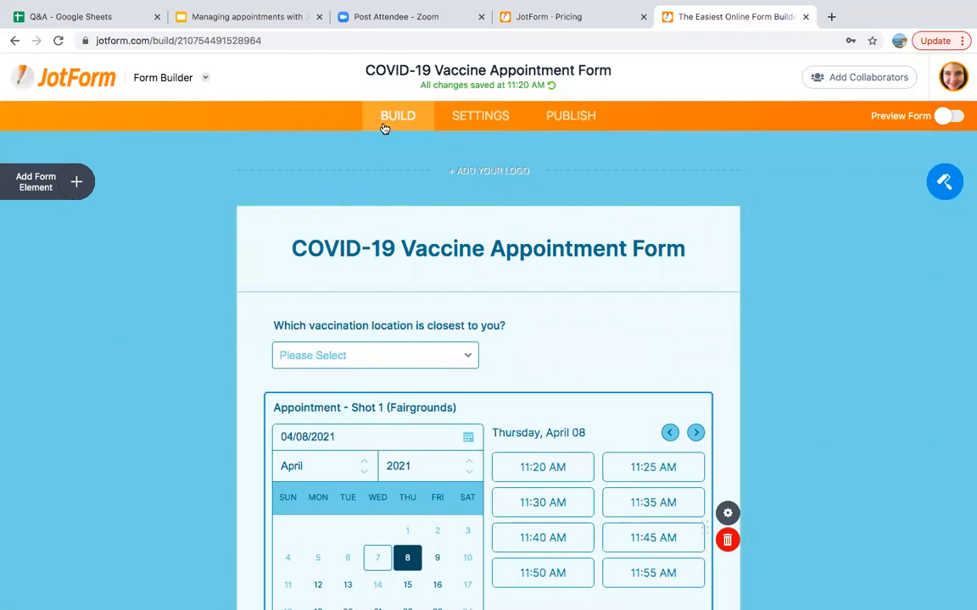
# Go to the form's Settings and open the Conditions page
pyautogui.click(477, 124)
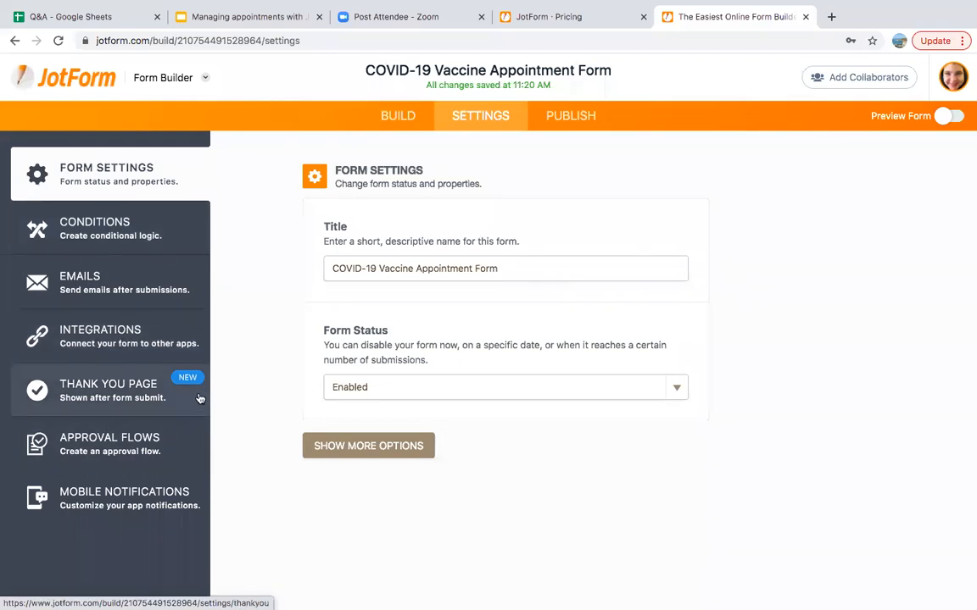
pyautogui.click(138, 237)
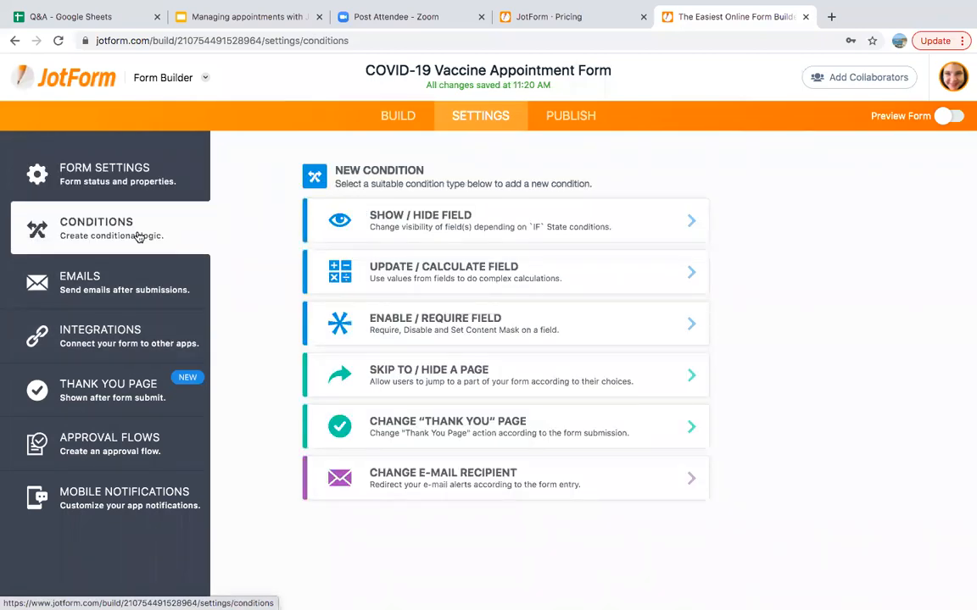
# Save a Show/Hide rule: location equals RingCentral Coliseum shows Shot 1 and Shot 2 (Coliseum)
pyautogui.click(388, 224)
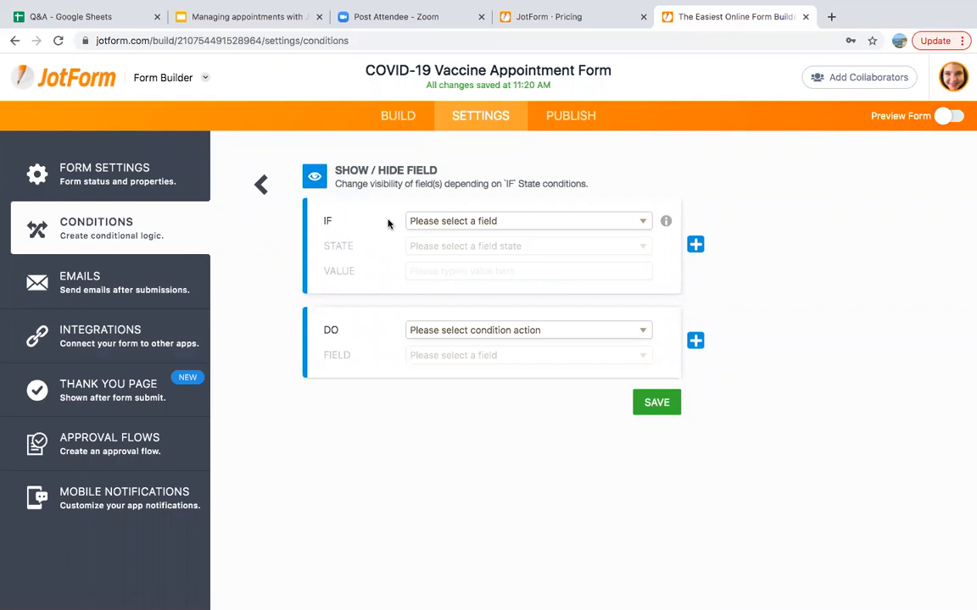
pyautogui.click(435, 221)
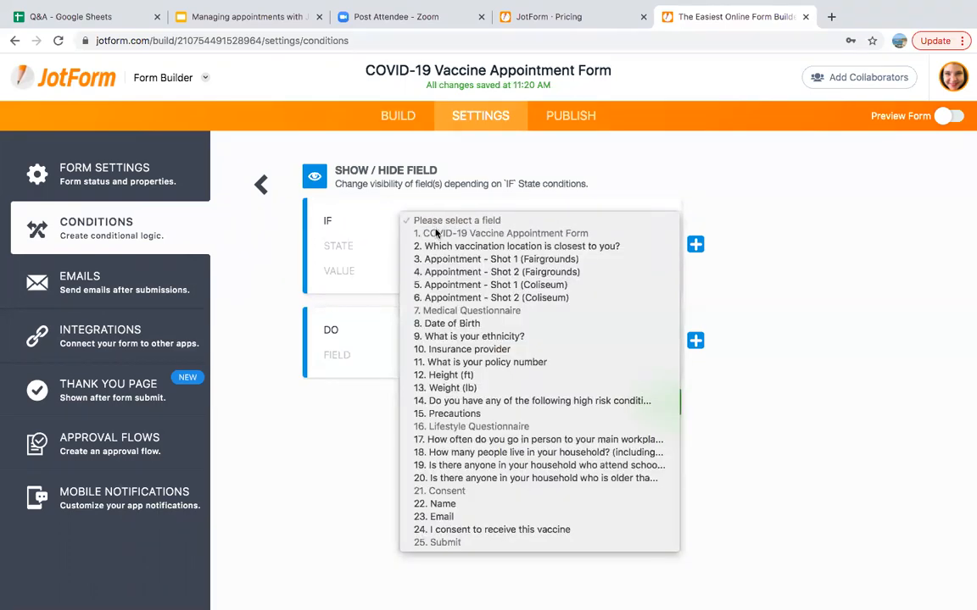
pyautogui.click(444, 247)
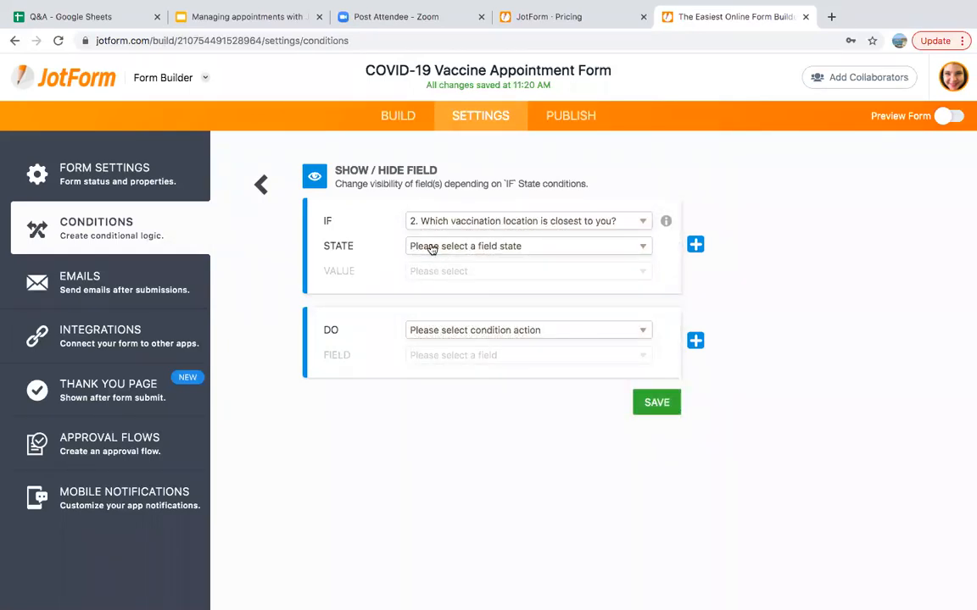
pyautogui.click(432, 248)
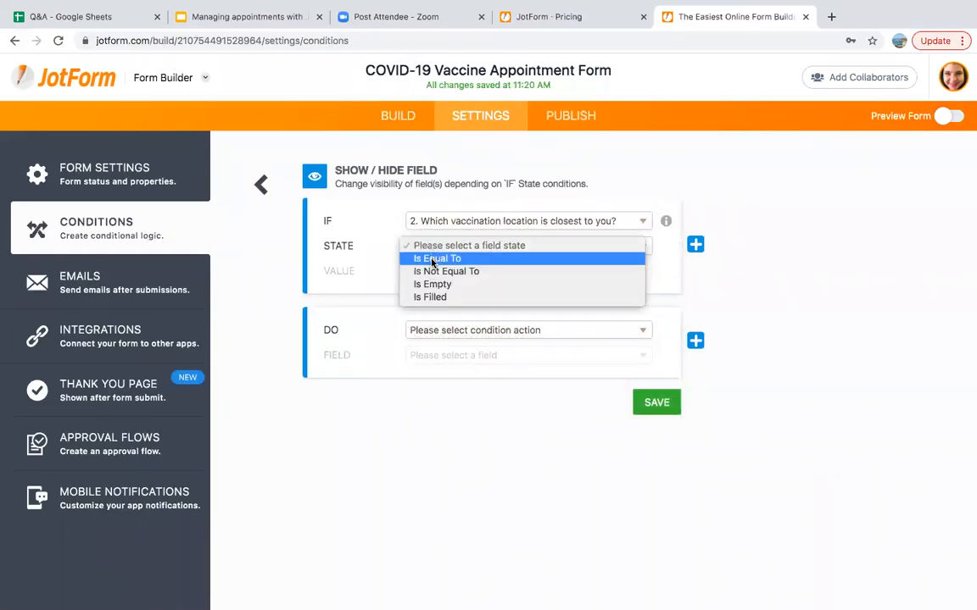
pyautogui.click(432, 258)
pyautogui.click(434, 272)
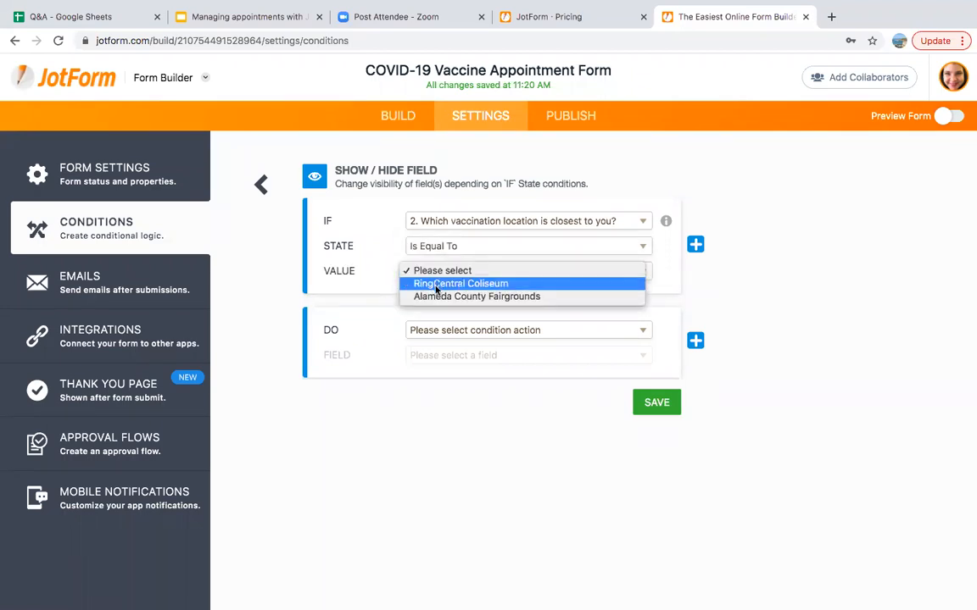
pyautogui.click(436, 288)
pyautogui.click(442, 331)
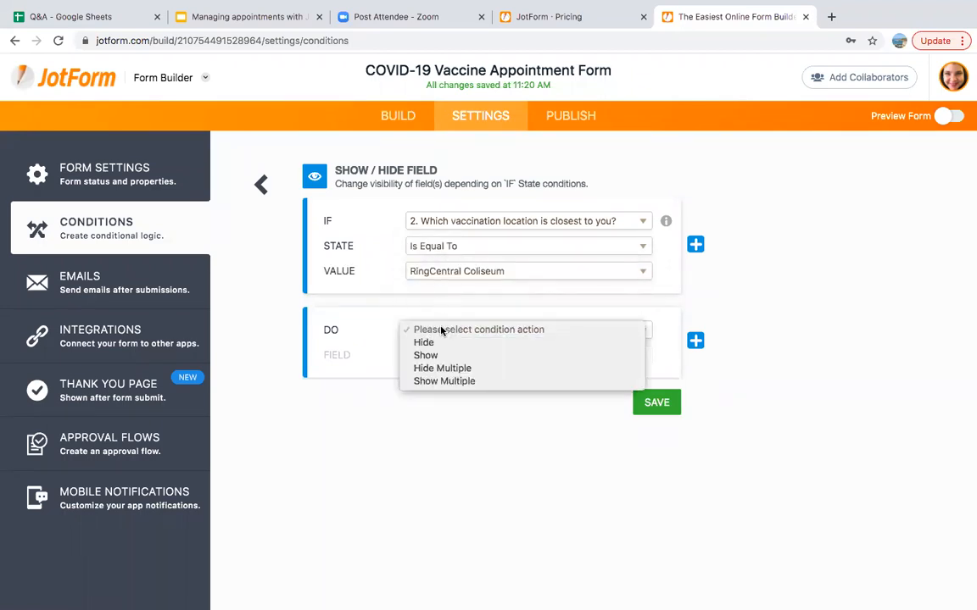
pyautogui.click(440, 382)
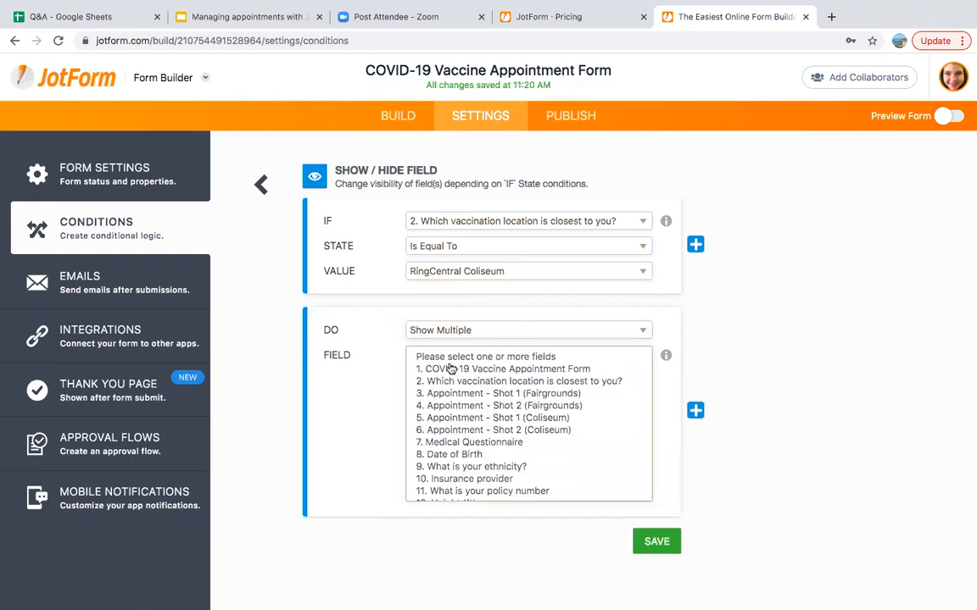
pyautogui.click(458, 418)
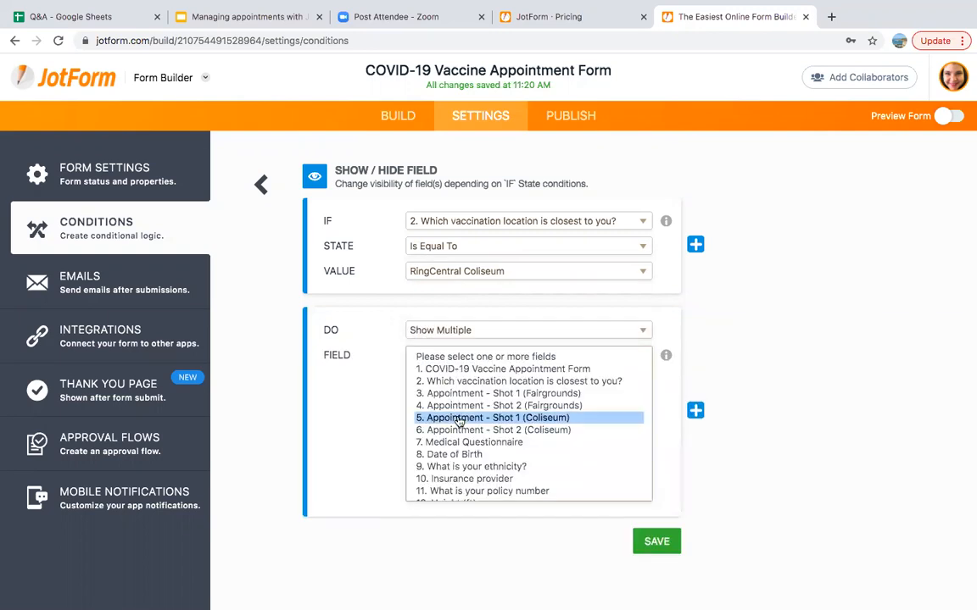
pyautogui.hotkey('shift', 'Down')
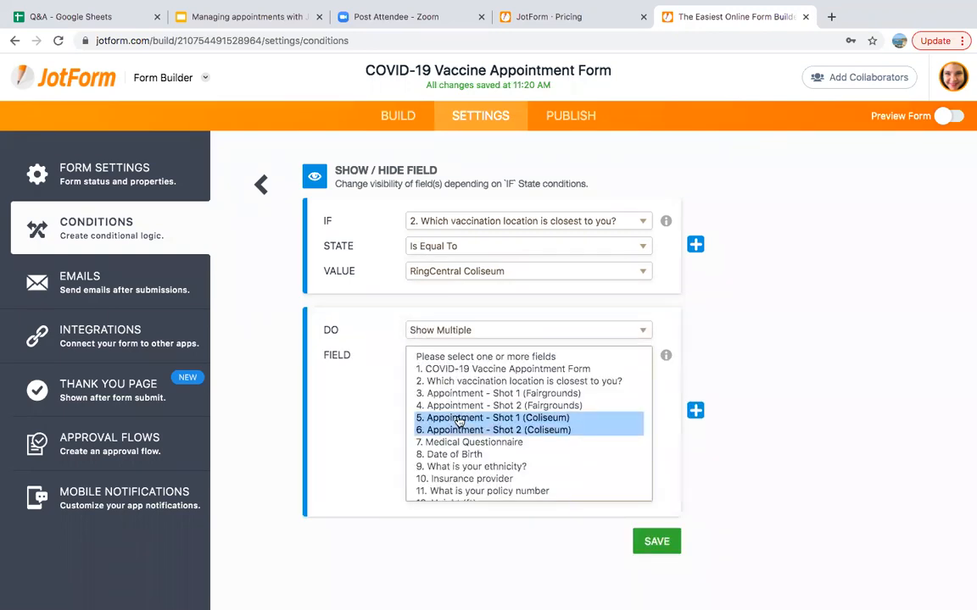
pyautogui.click(656, 541)
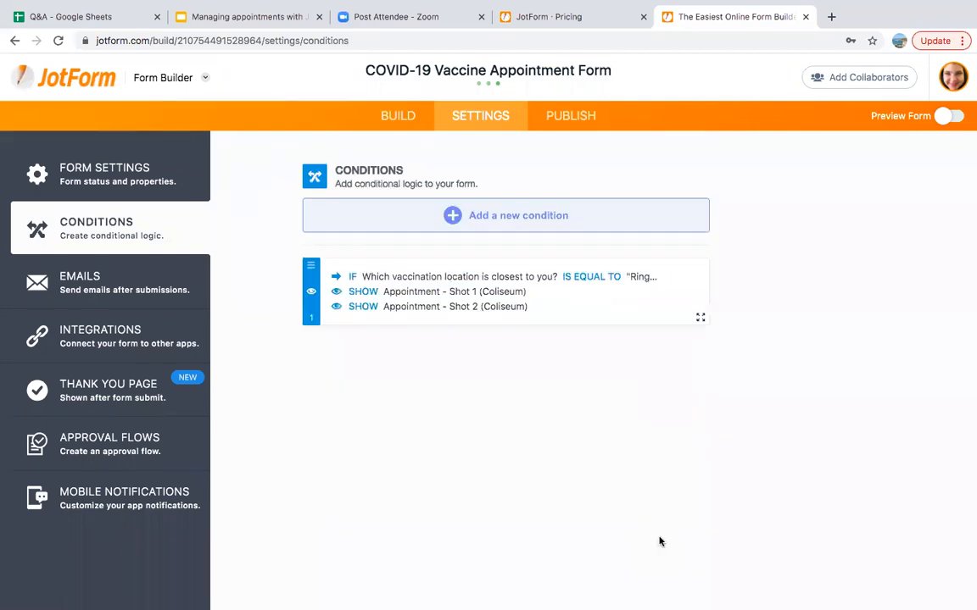
# Start a new Show/Hide rule triggered when location equals Alameda County Fairgrounds
pyautogui.click(523, 218)
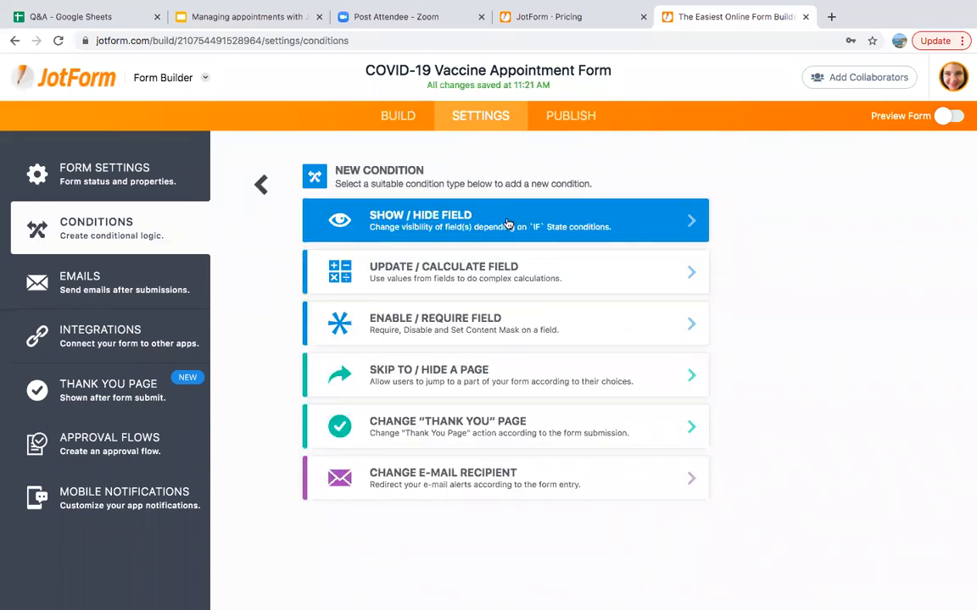
pyautogui.click(507, 223)
pyautogui.click(507, 223)
pyautogui.click(514, 245)
pyautogui.click(496, 248)
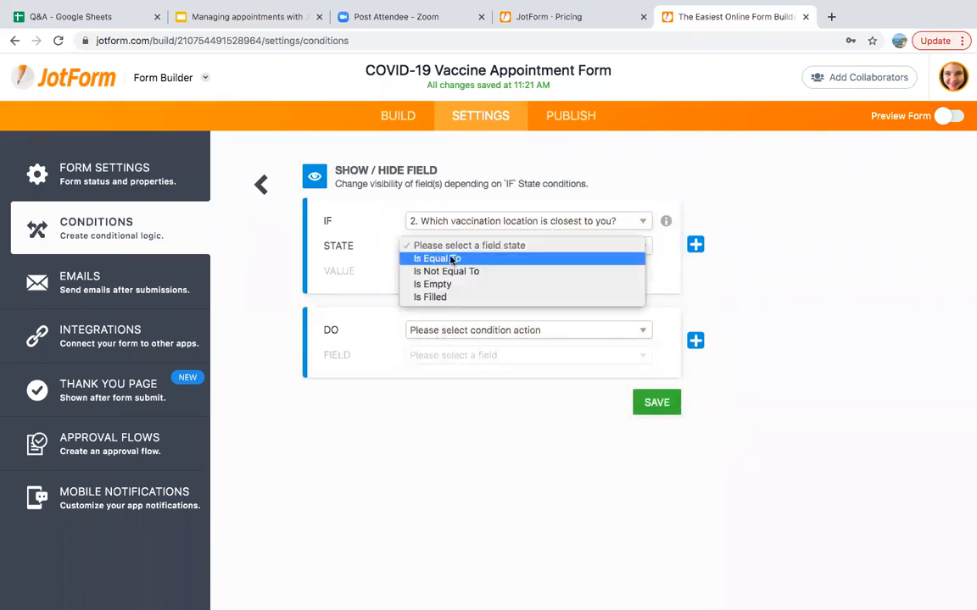
pyautogui.click(455, 258)
pyautogui.click(452, 272)
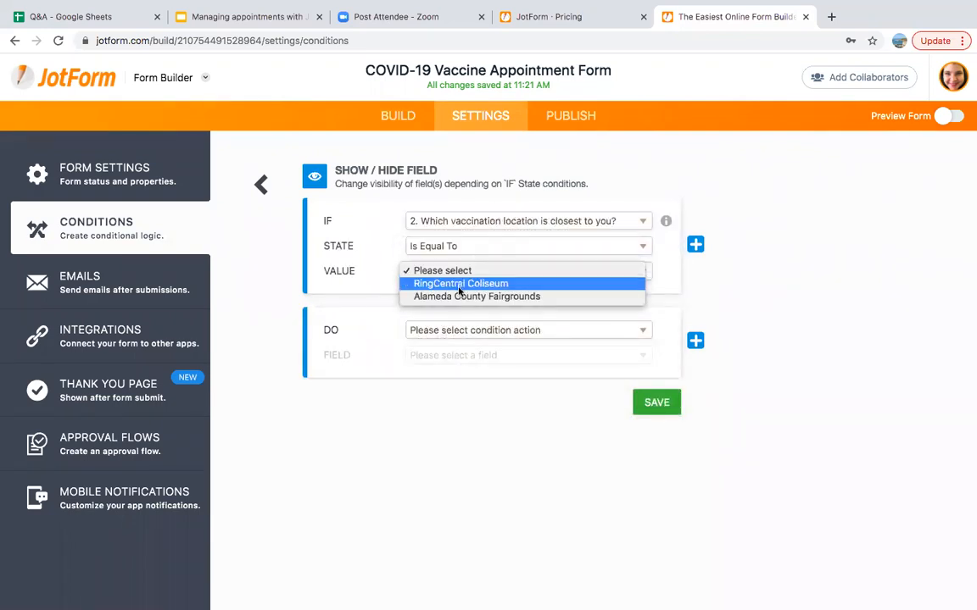
pyautogui.click(463, 320)
# Make the rule show Appointment - Shot 1 and Shot 2 (Fairgrounds), and save it
pyautogui.click(462, 331)
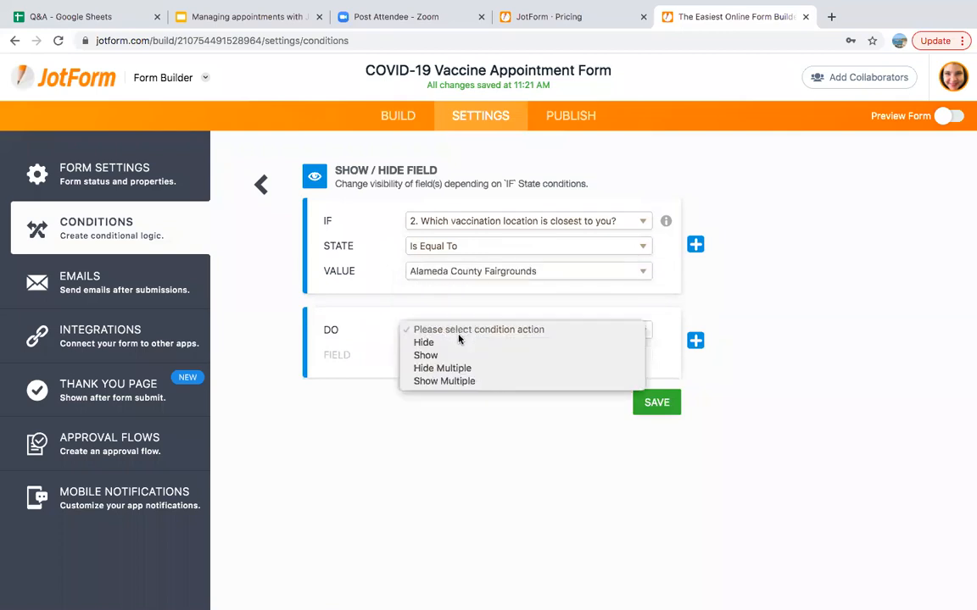
pyautogui.click(443, 381)
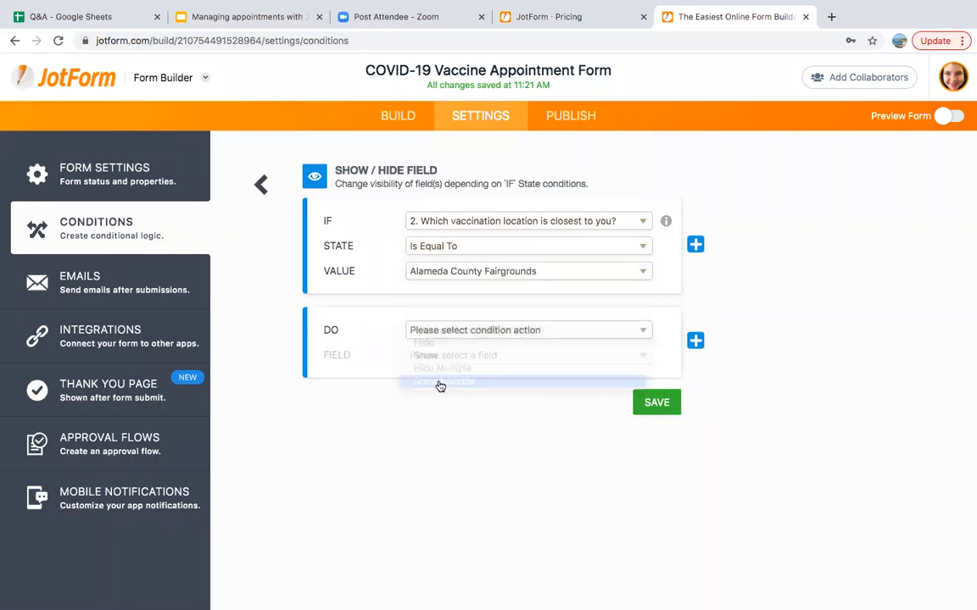
pyautogui.click(458, 394)
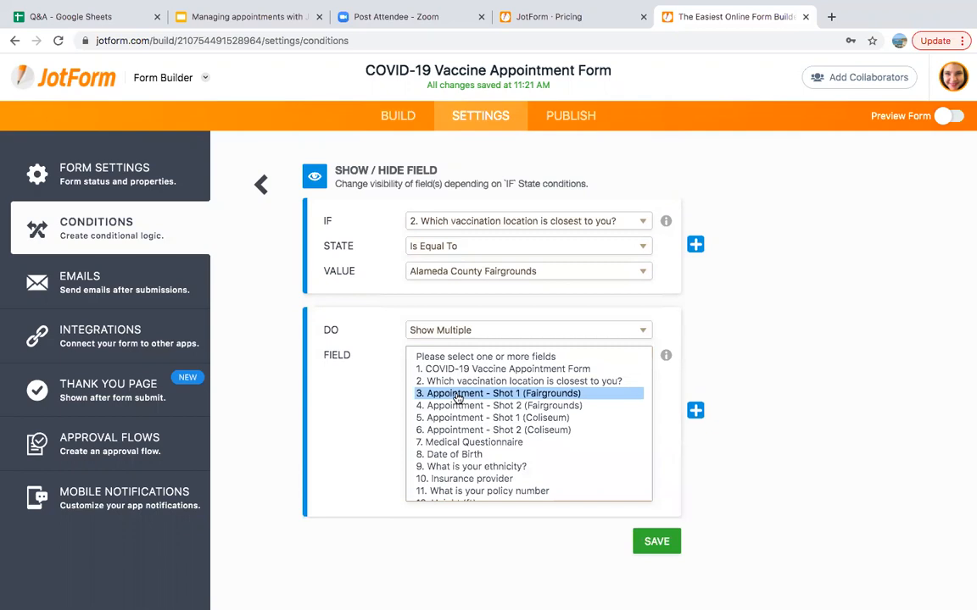
pyautogui.keyDown('shift'); pyautogui.click(458, 405); pyautogui.keyUp('shift')
pyautogui.click(657, 543)
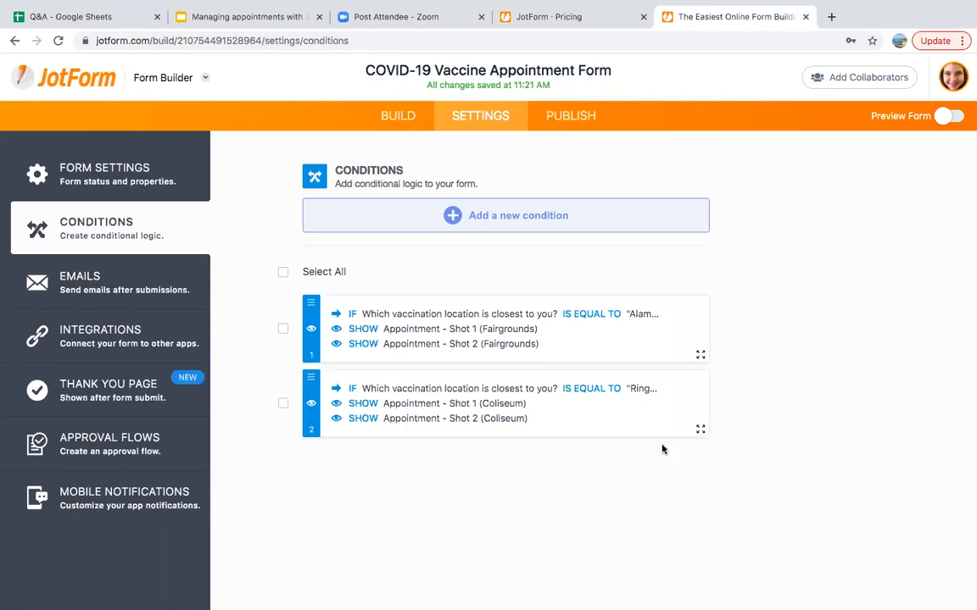
# Start an Update/Calculate Field condition triggered when Appointment - Shot 1 (Fairgrounds) is filled
pyautogui.click(557, 222)
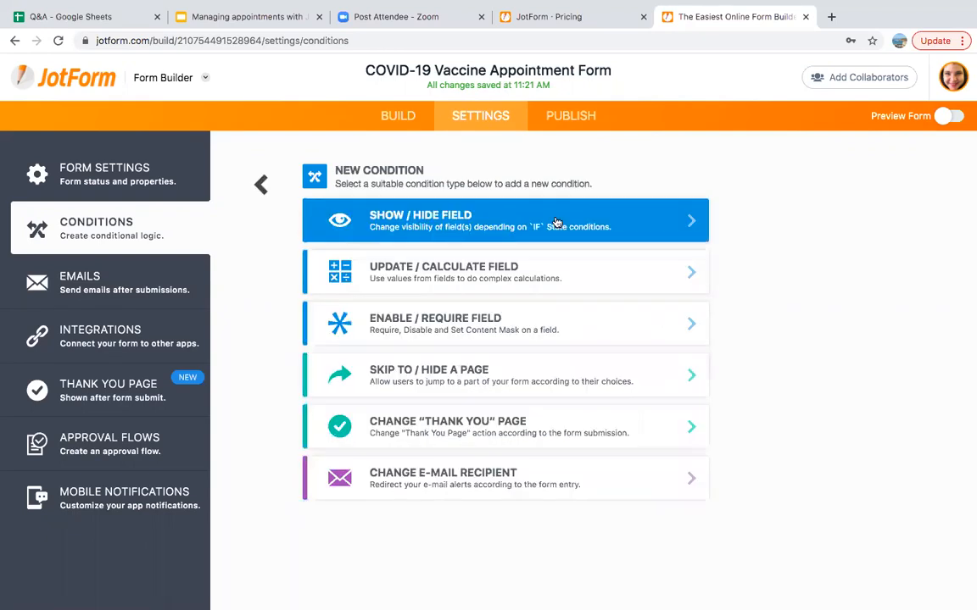
pyautogui.click(542, 278)
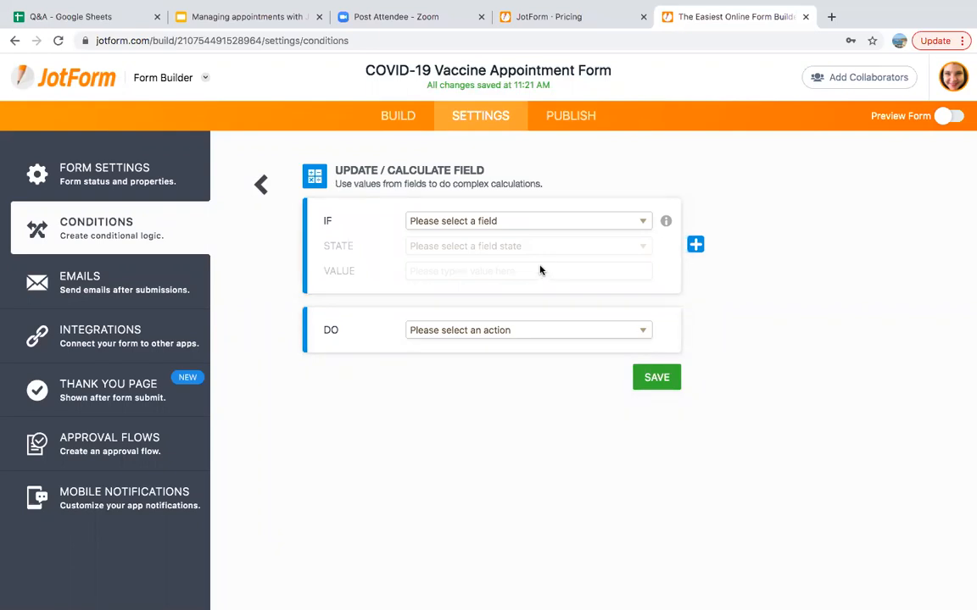
pyautogui.click(509, 221)
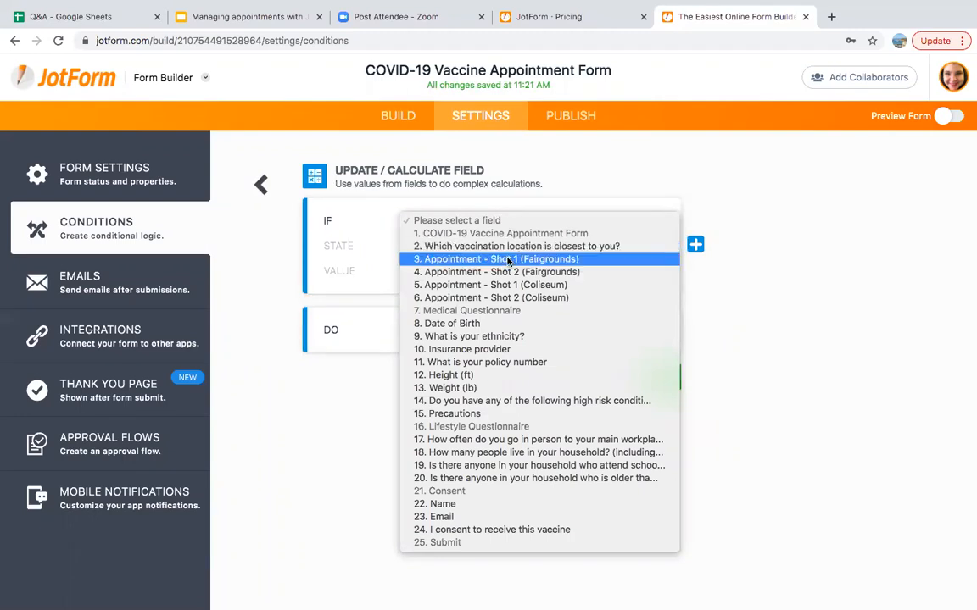
pyautogui.click(507, 259)
pyautogui.click(446, 246)
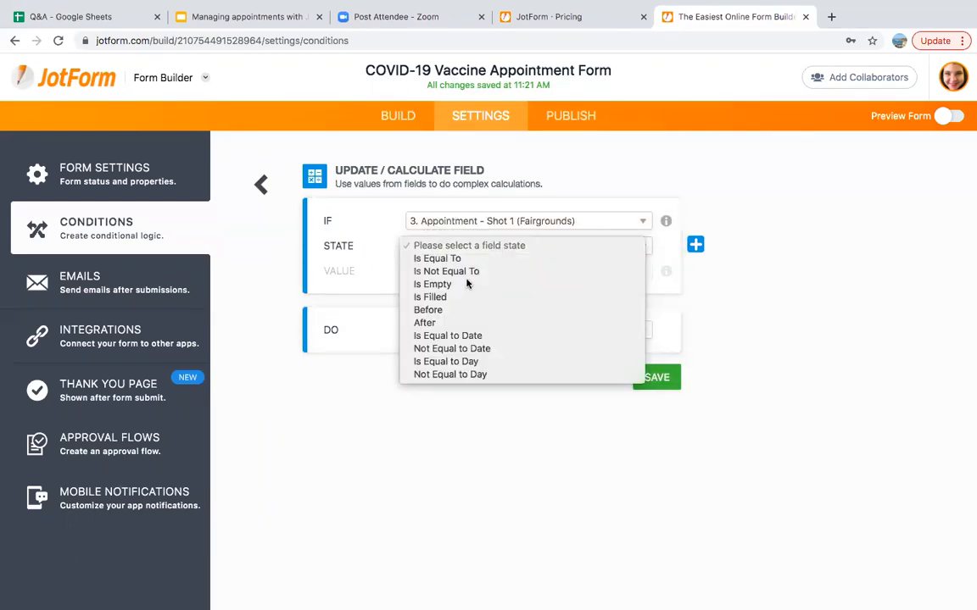
pyautogui.click(442, 297)
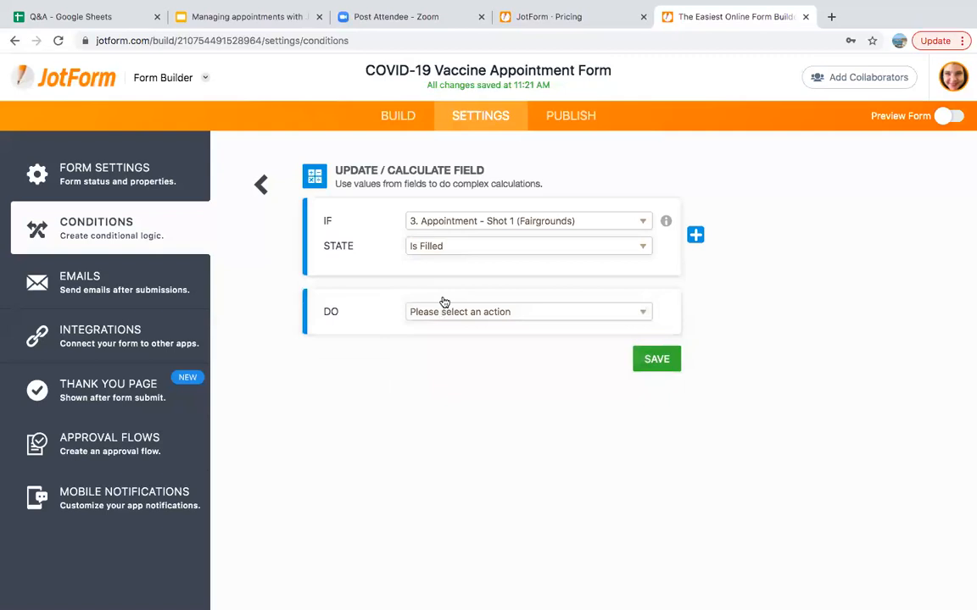
# Have it calculate the start date of Appointment - Shot 2 (Fairgrounds)
pyautogui.click(443, 311)
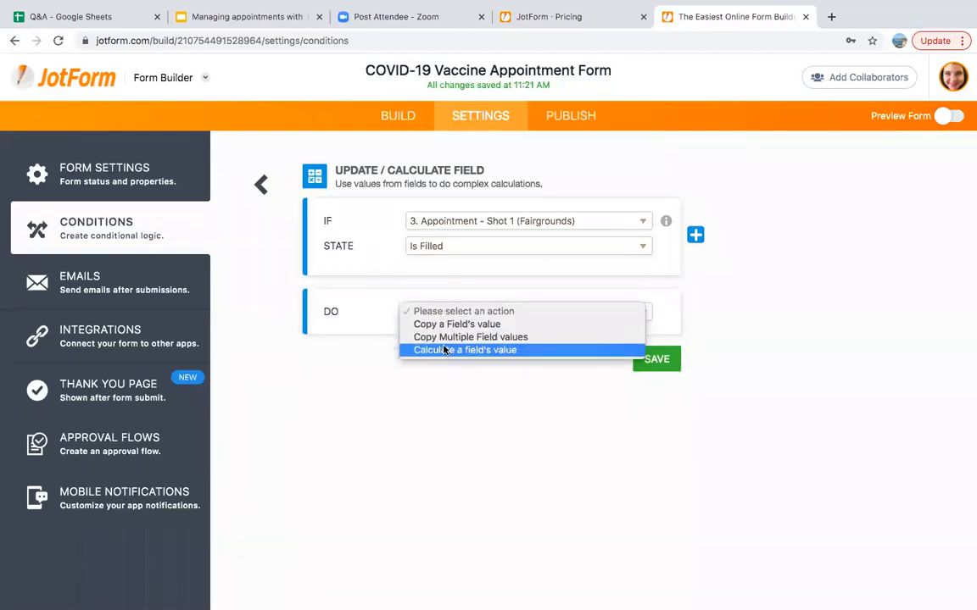
pyautogui.click(443, 350)
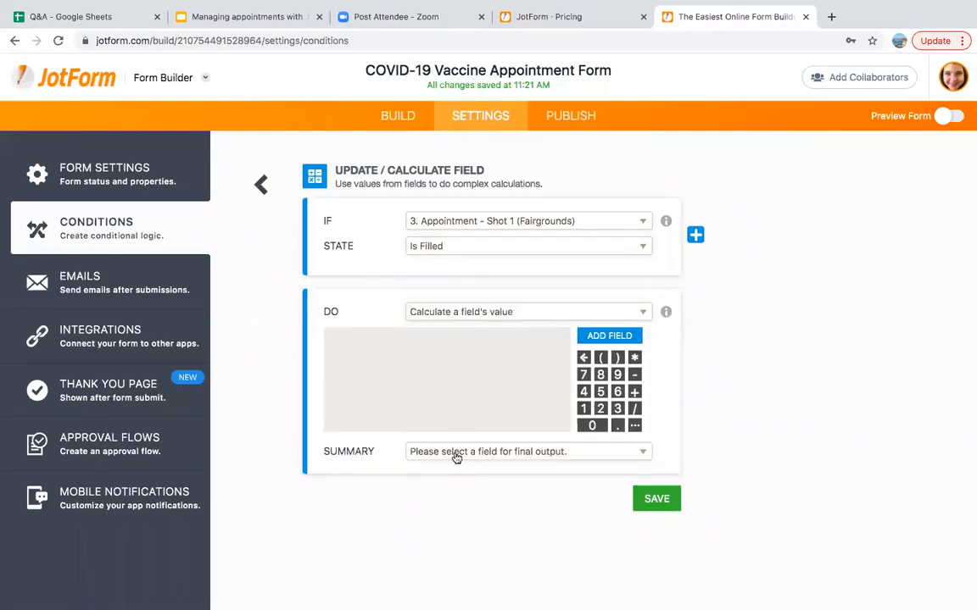
pyautogui.click(457, 454)
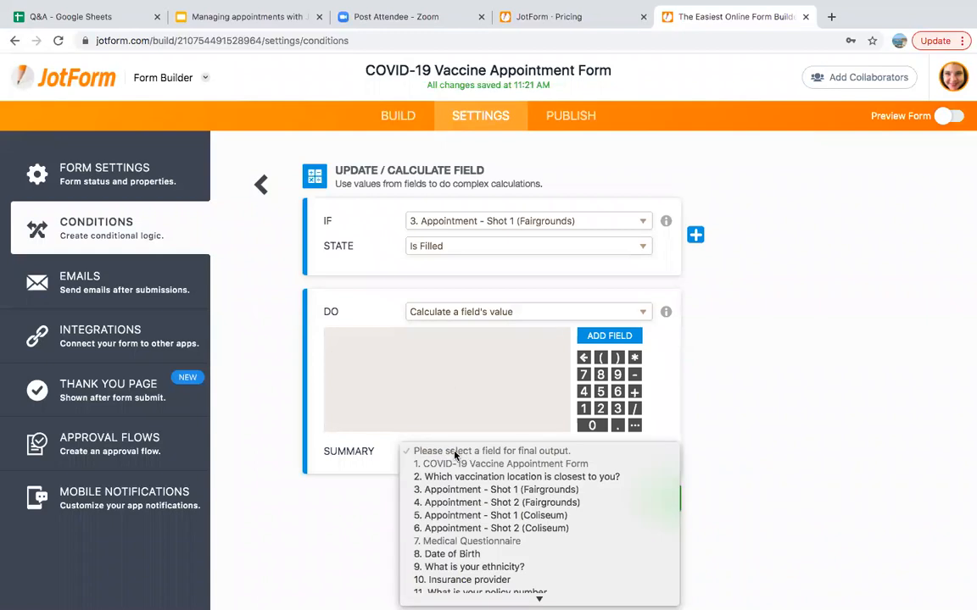
pyautogui.click(470, 503)
pyautogui.click(502, 477)
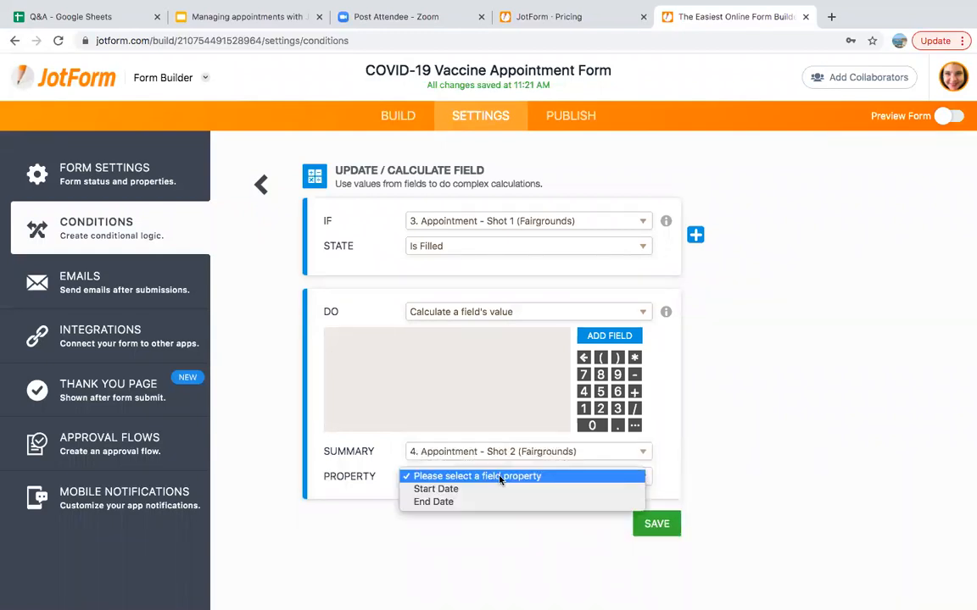
pyautogui.click(491, 489)
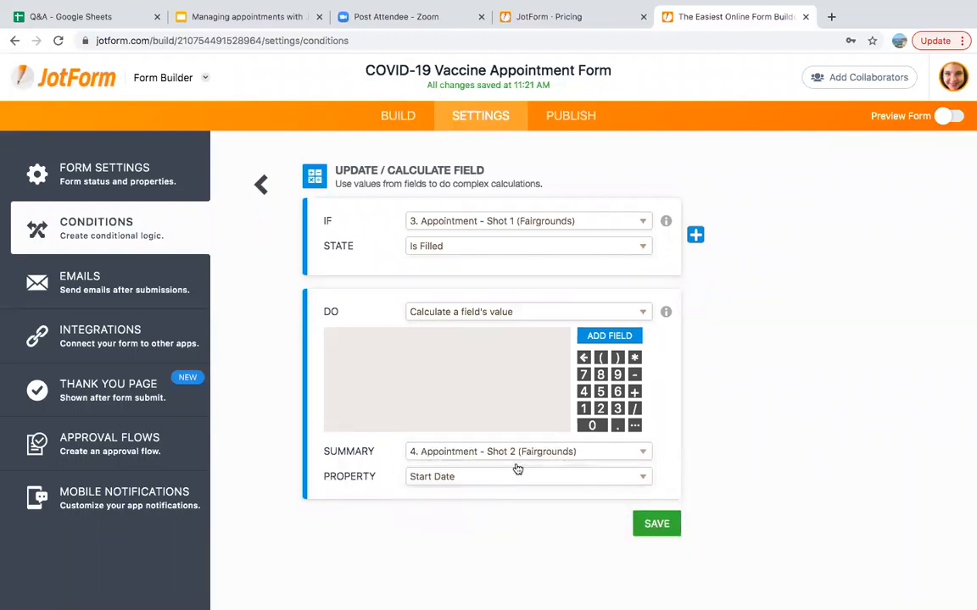
# Set the formula to Shot 1 (Fairgrounds) + weeks(3) and save the rule
pyautogui.click(601, 337)
pyautogui.click(488, 373)
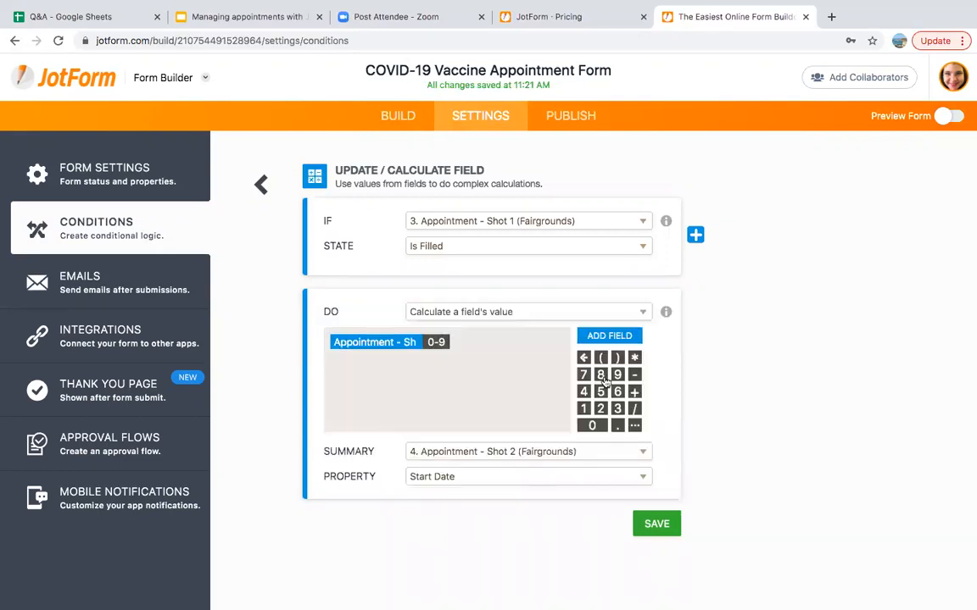
pyautogui.click(635, 392)
pyautogui.click(635, 427)
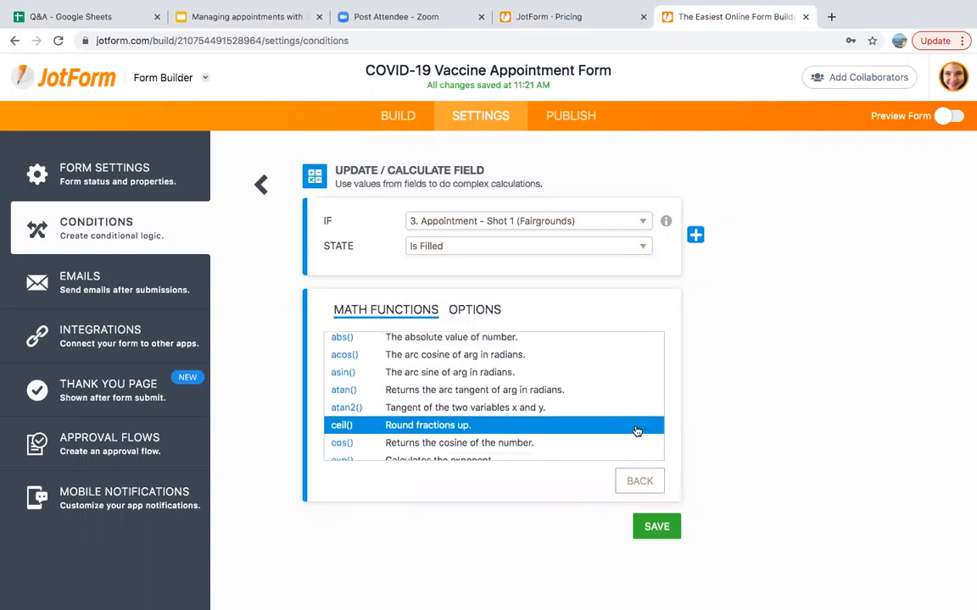
pyautogui.scroll(-15, 636, 431)
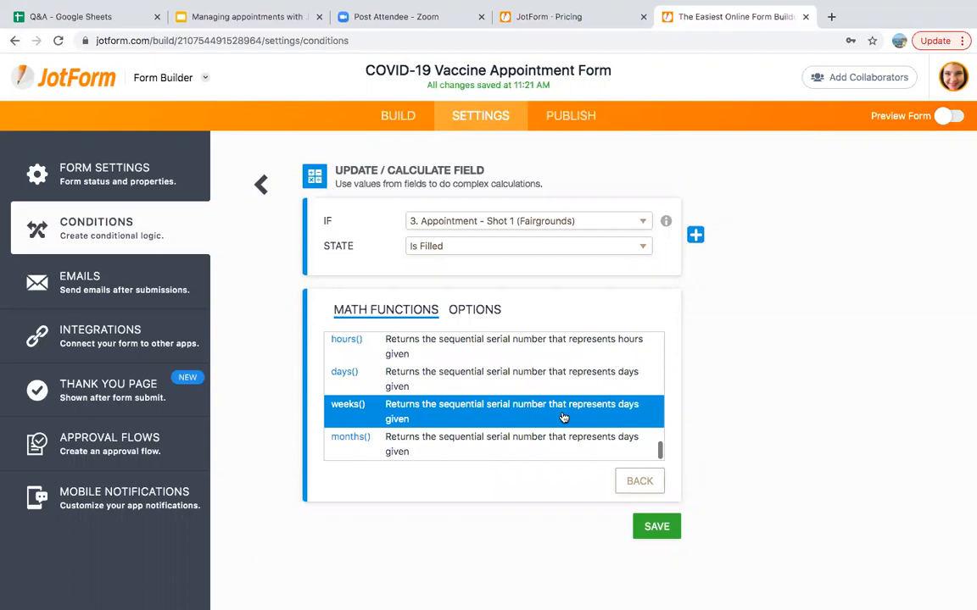
pyautogui.click(563, 415)
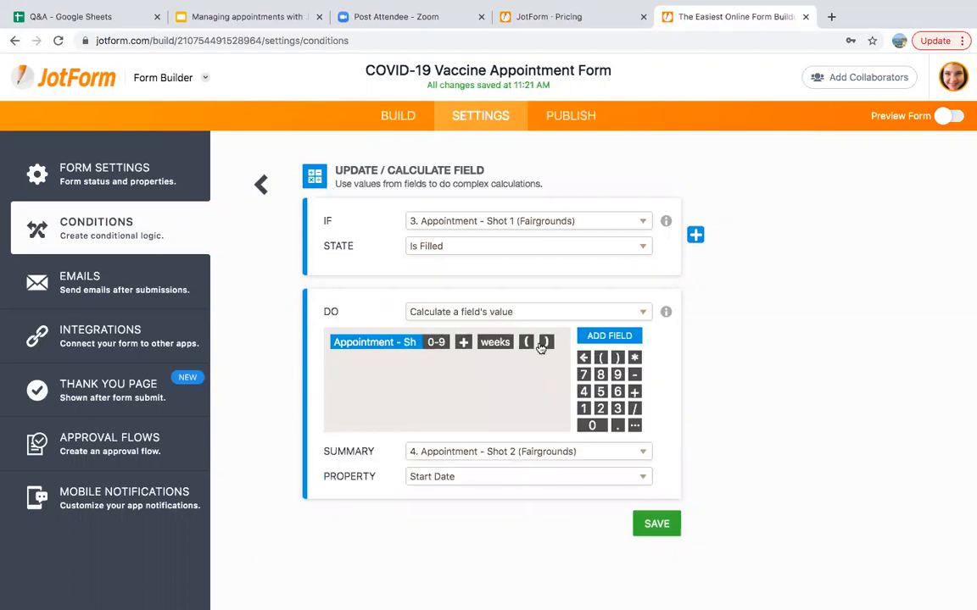
pyautogui.click(617, 409)
pyautogui.click(655, 526)
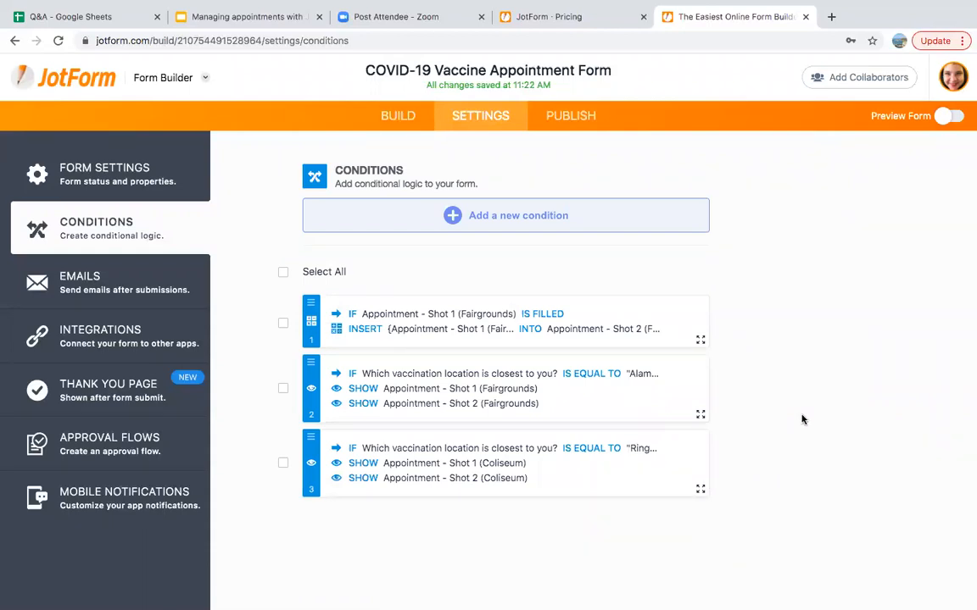
# Start another Update/Calculate Field condition triggered when Shot 1 (Fairgrounds) is filled
pyautogui.click(567, 224)
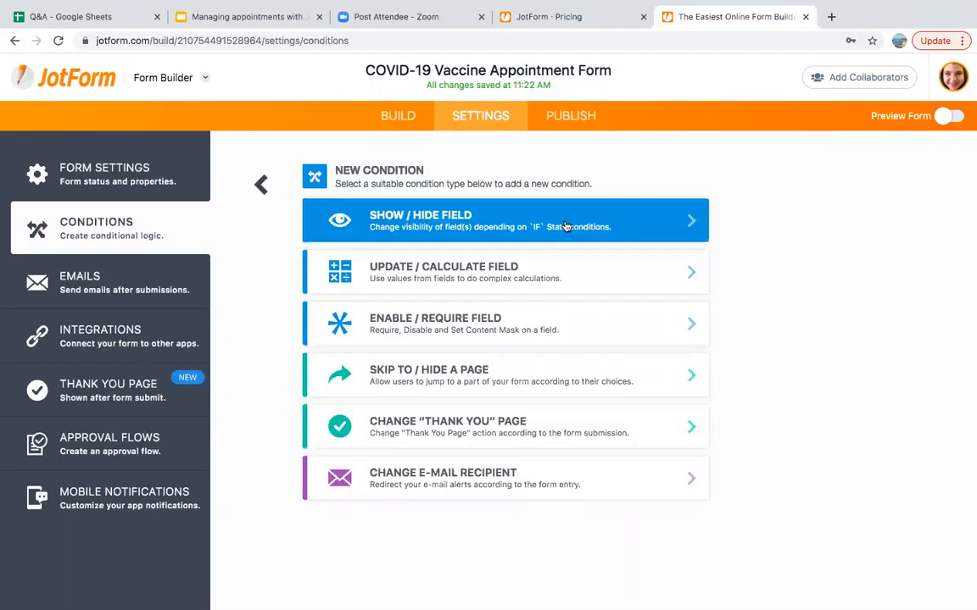
pyautogui.click(526, 273)
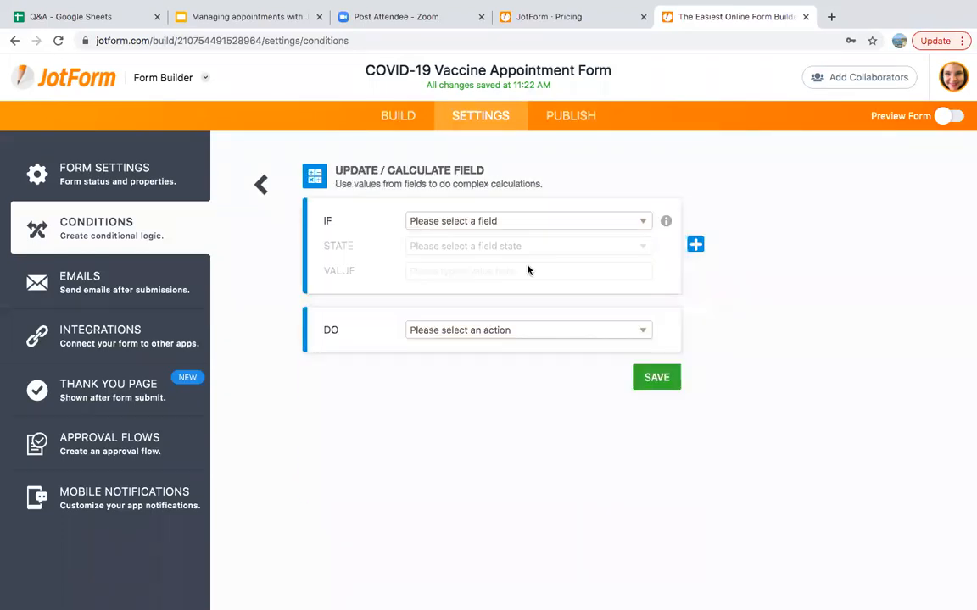
pyautogui.click(523, 220)
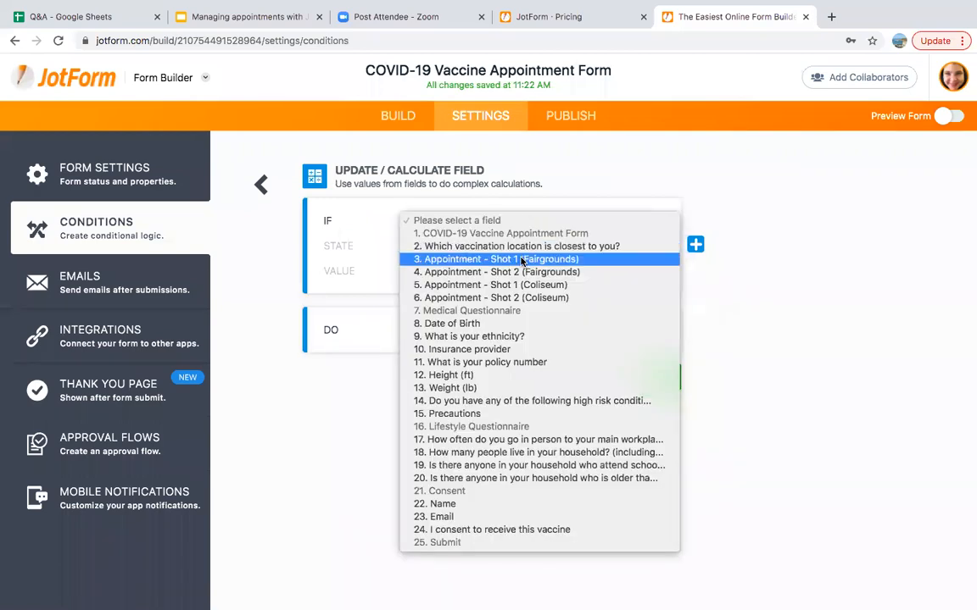
pyautogui.click(521, 259)
pyautogui.click(493, 247)
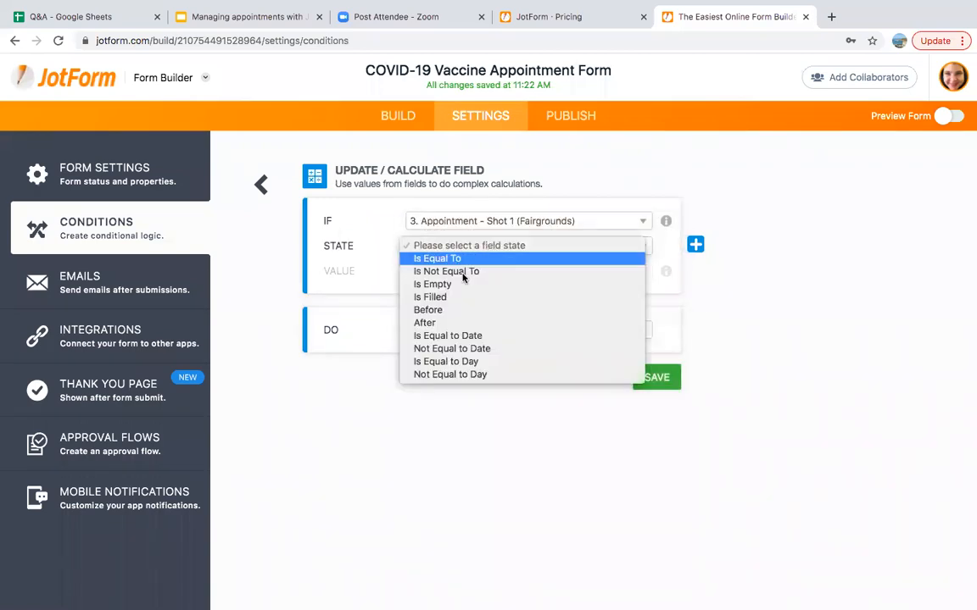
pyautogui.click(454, 296)
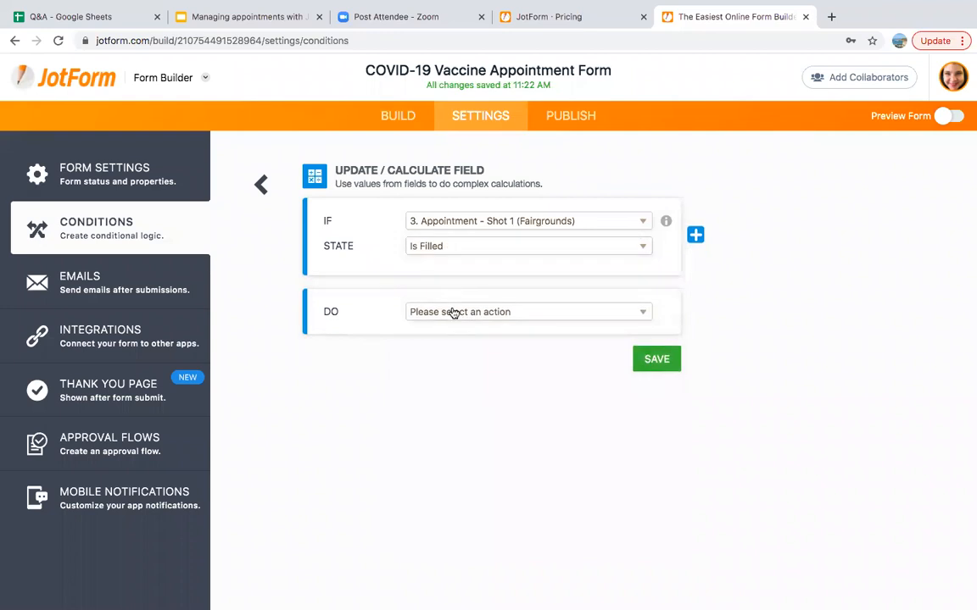
# Have it calculate the end date of Appointment - Shot 2 (Fairgrounds)
pyautogui.click(451, 313)
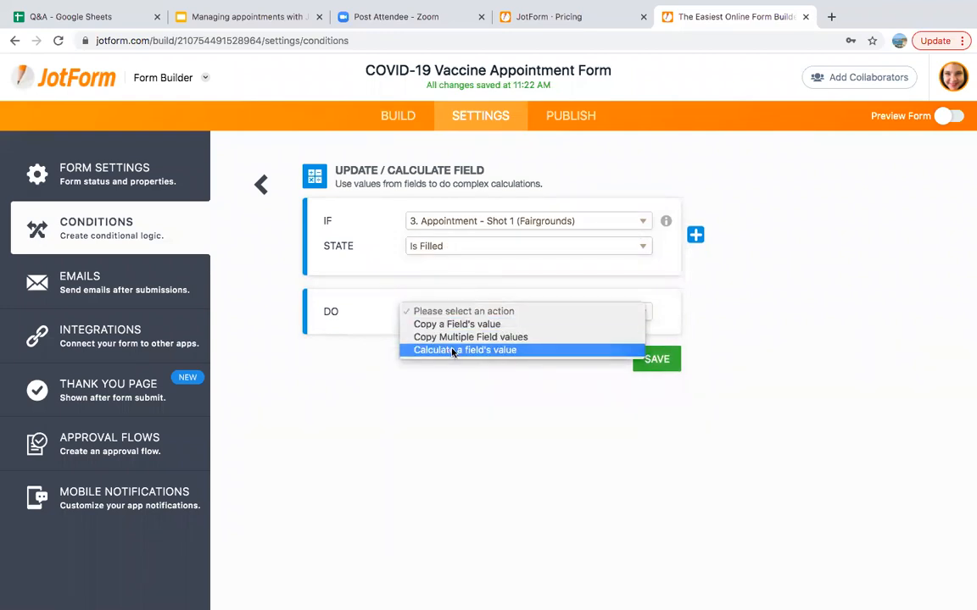
pyautogui.click(451, 349)
pyautogui.click(454, 450)
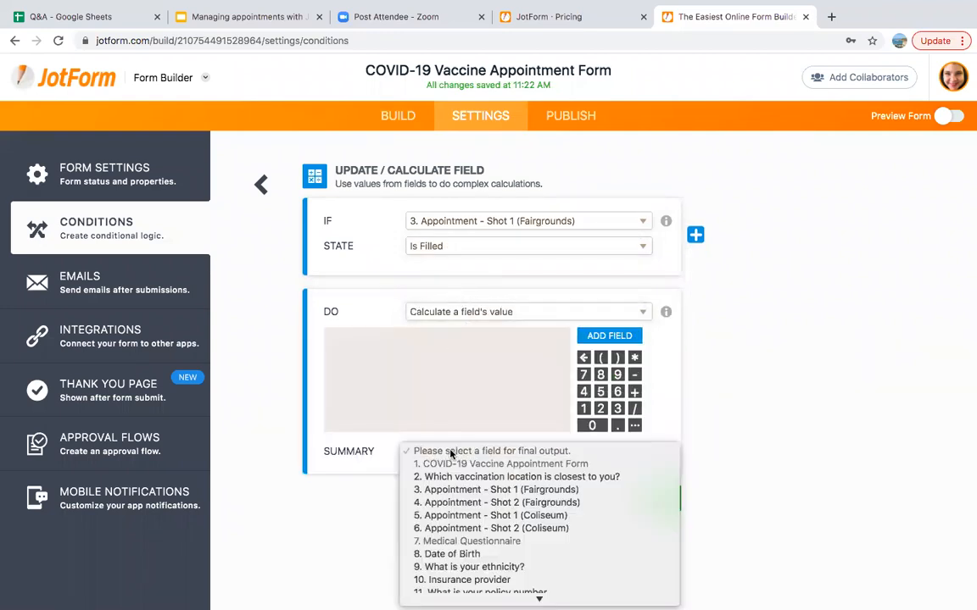
pyautogui.click(473, 506)
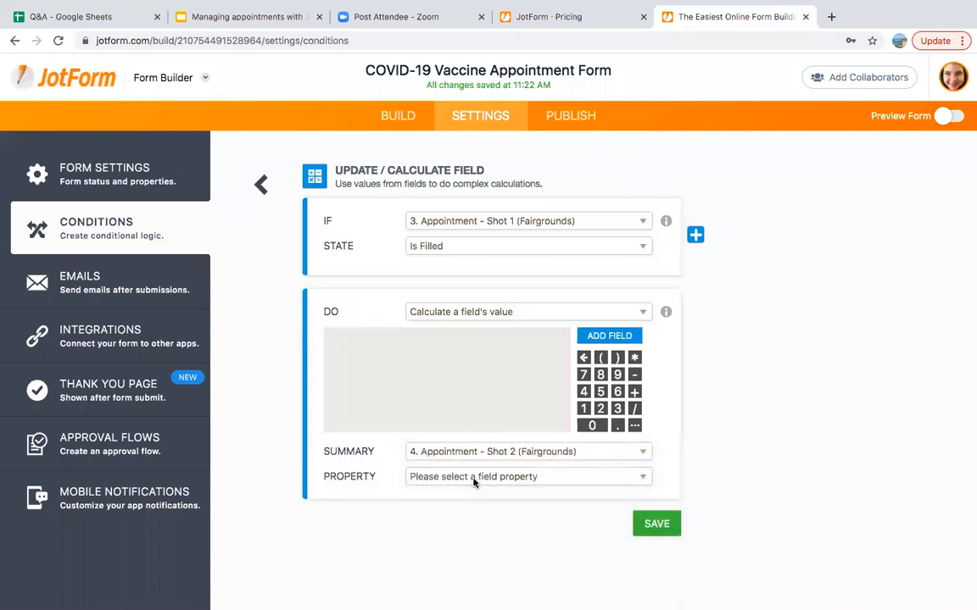
pyautogui.click(434, 477)
pyautogui.click(468, 503)
# Set the formula to Shot 1 (Fairgrounds) + weeks(5) and save the rule
pyautogui.click(596, 337)
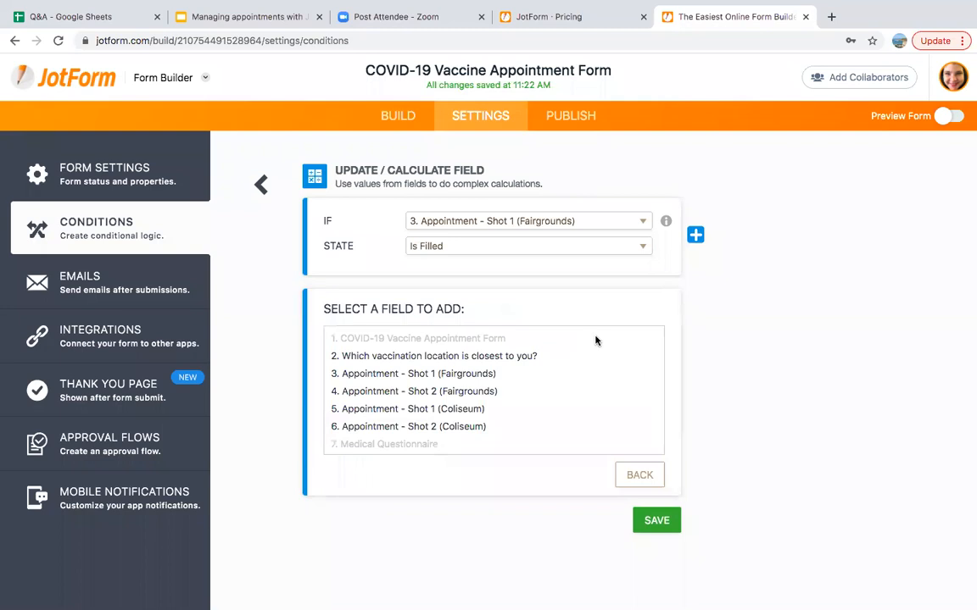
pyautogui.click(484, 375)
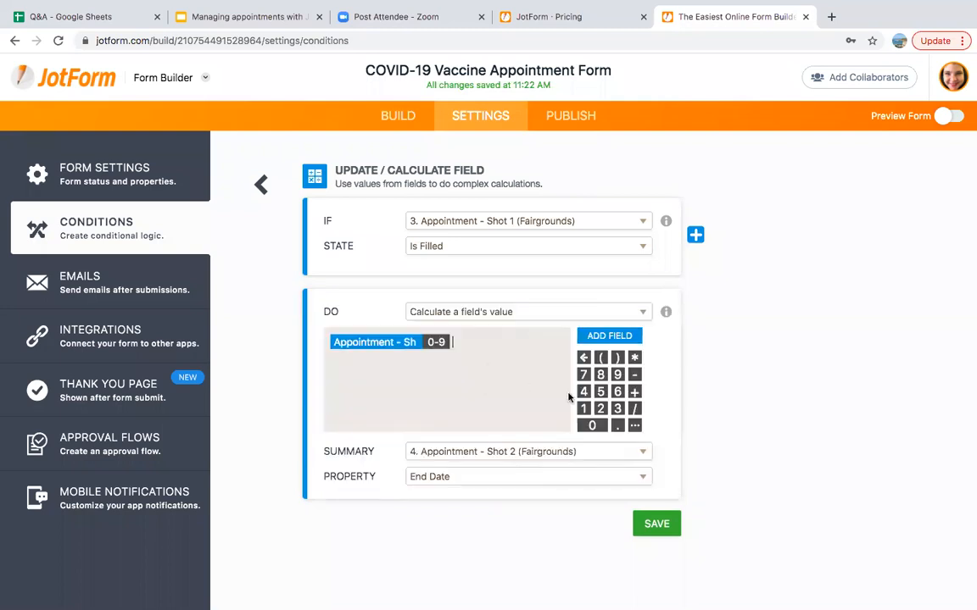
pyautogui.click(634, 391)
pyautogui.click(635, 426)
pyautogui.scroll(-15, 635, 429)
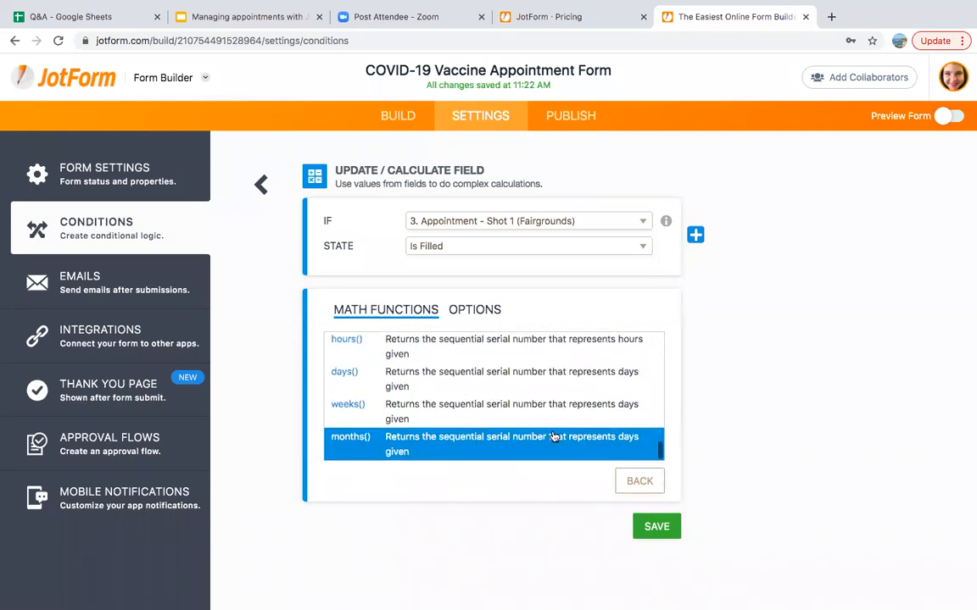
pyautogui.click(499, 381)
pyautogui.write('5')
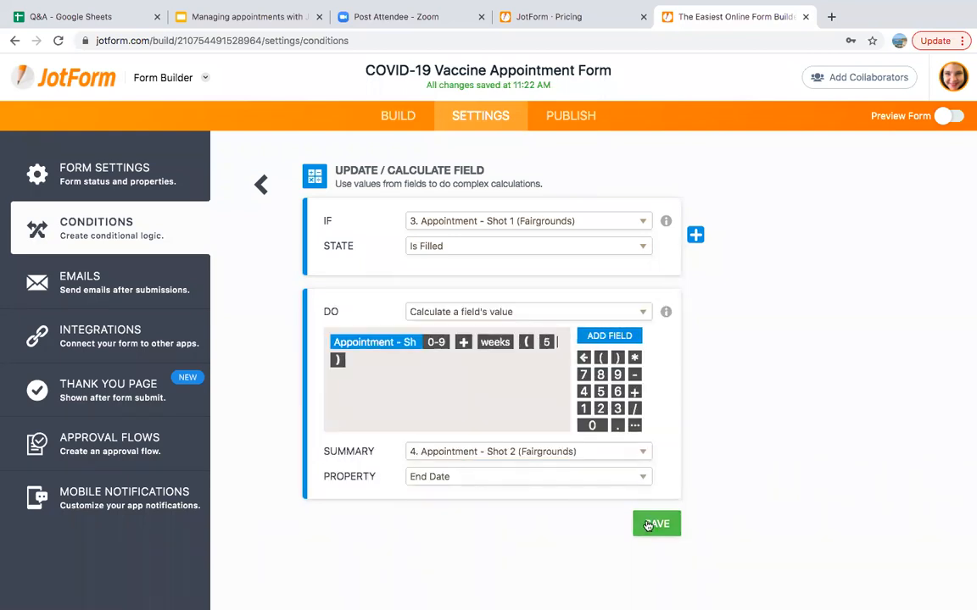
pyautogui.click(647, 526)
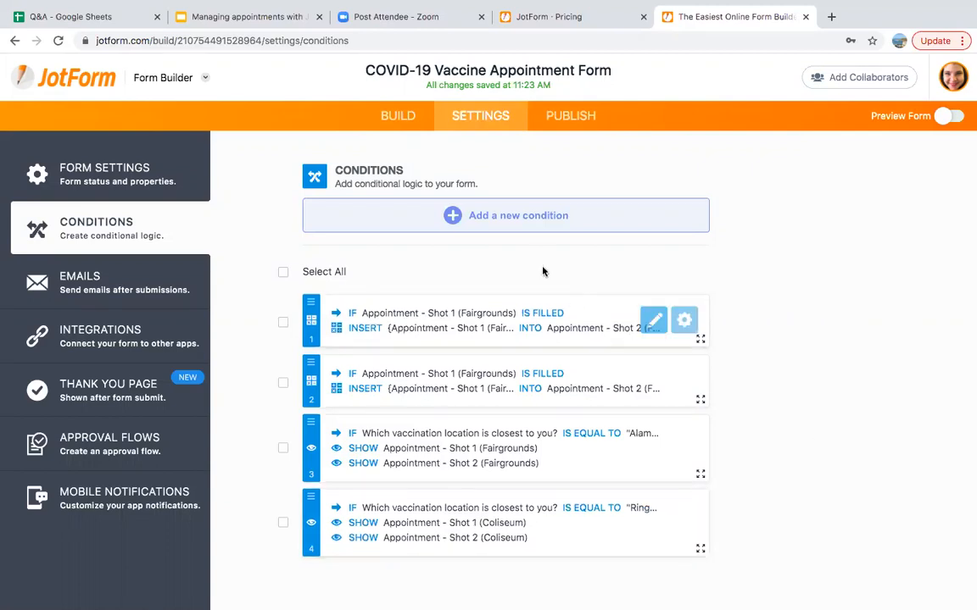
pyautogui.click(549, 225)
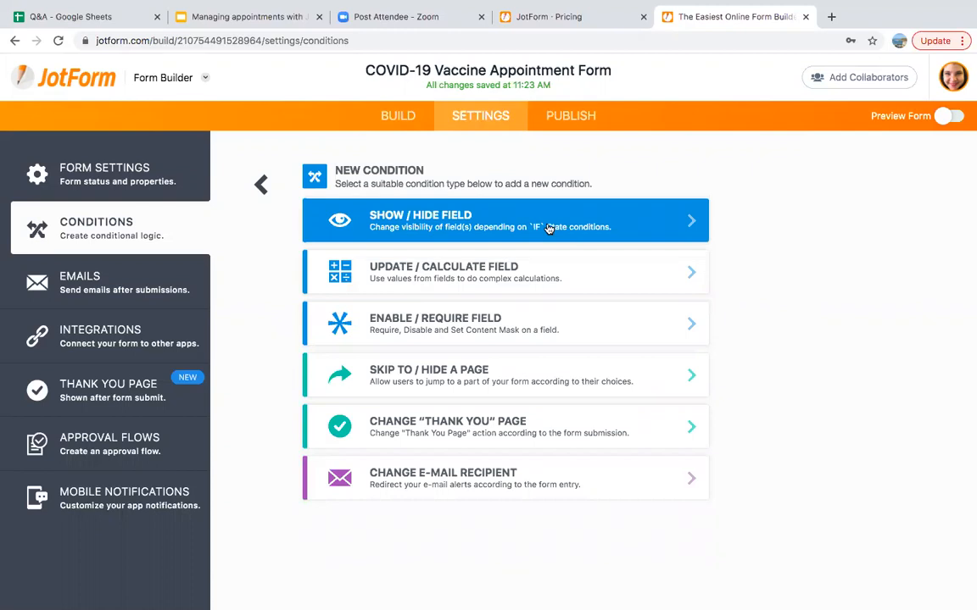
# Start a Change Thank You Page rule: when Shot 2 (Fairgrounds) is filled, display a custom message
pyautogui.click(458, 434)
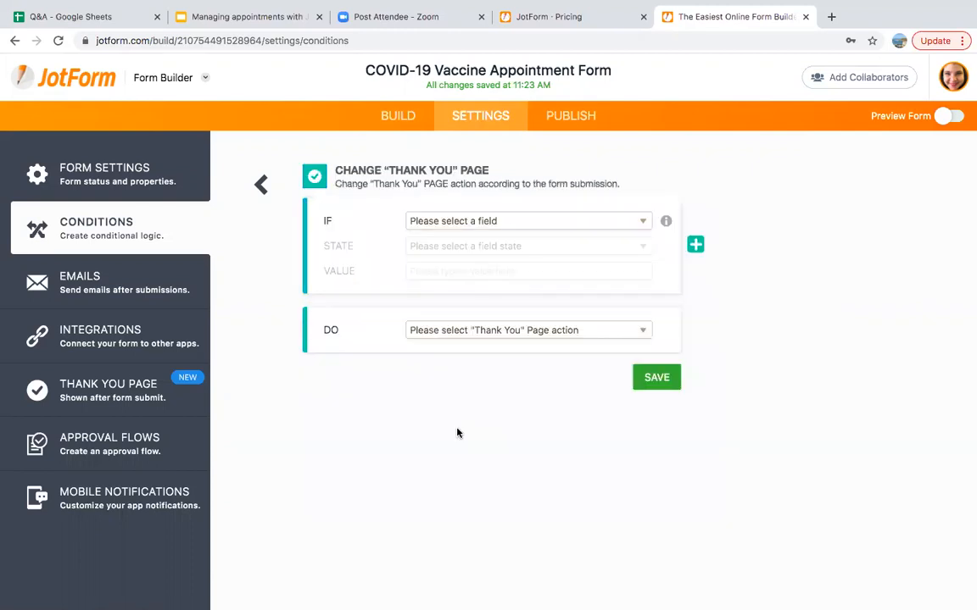
pyautogui.click(434, 224)
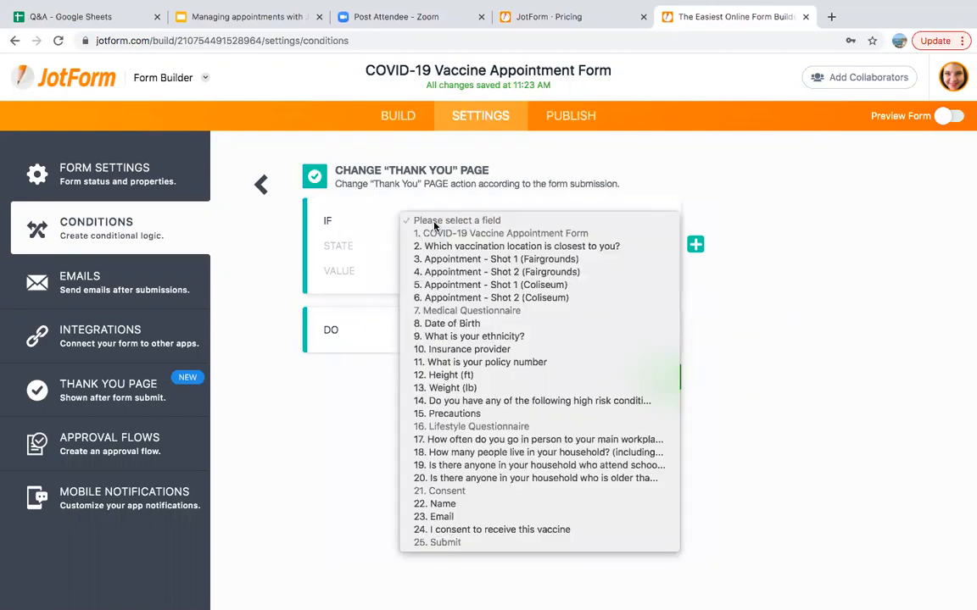
pyautogui.click(452, 272)
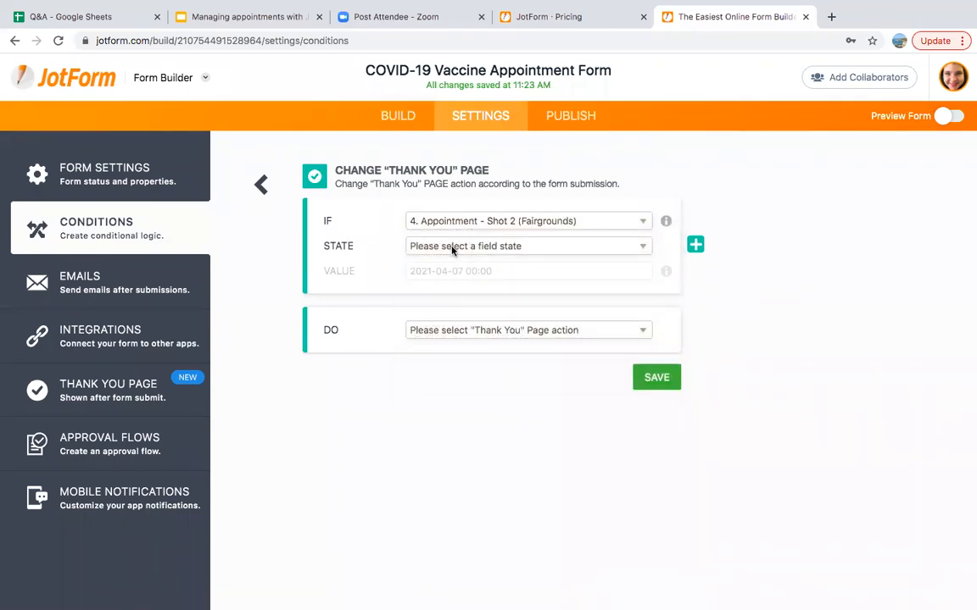
pyautogui.click(450, 247)
pyautogui.click(432, 297)
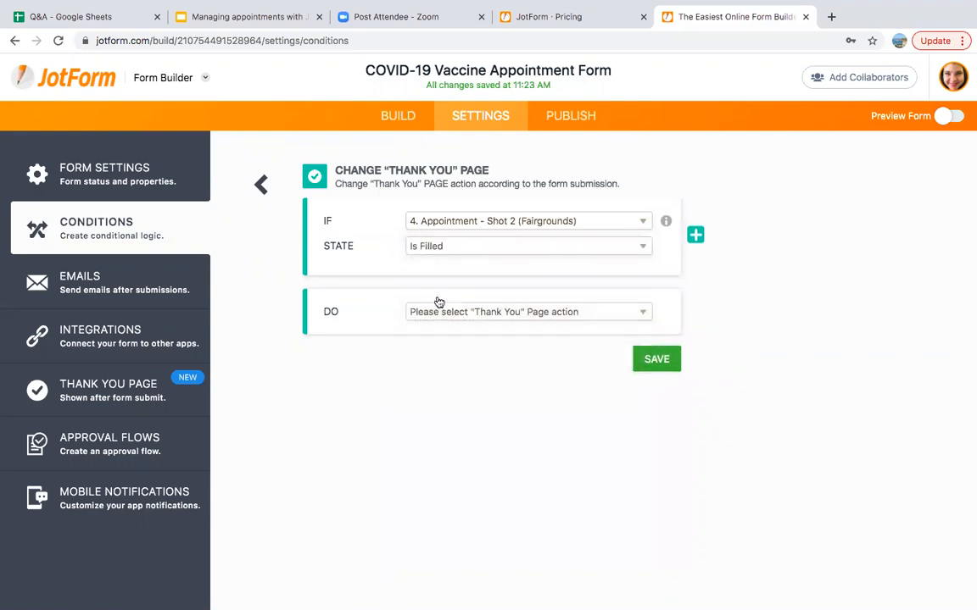
pyautogui.click(443, 314)
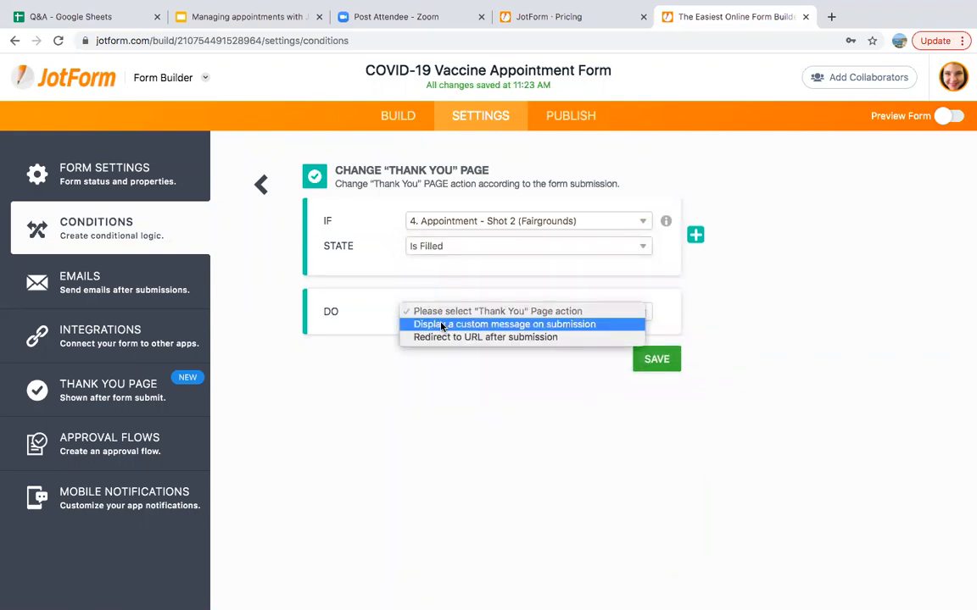
pyautogui.click(441, 325)
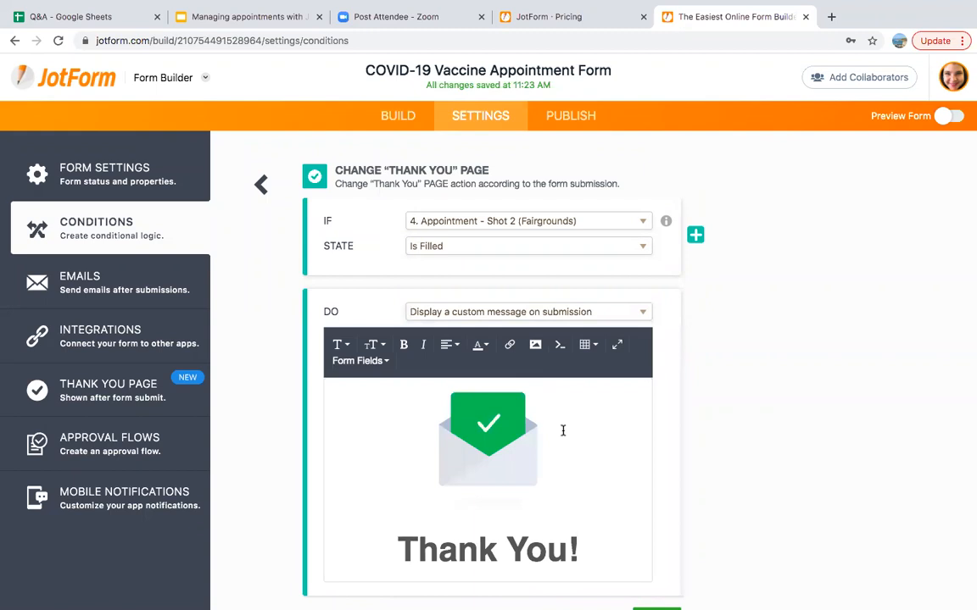
# Replace the message text with 'We look forward to seeing you at the Fairgrounds!' and save
pyautogui.scroll(-1, 595, 491)
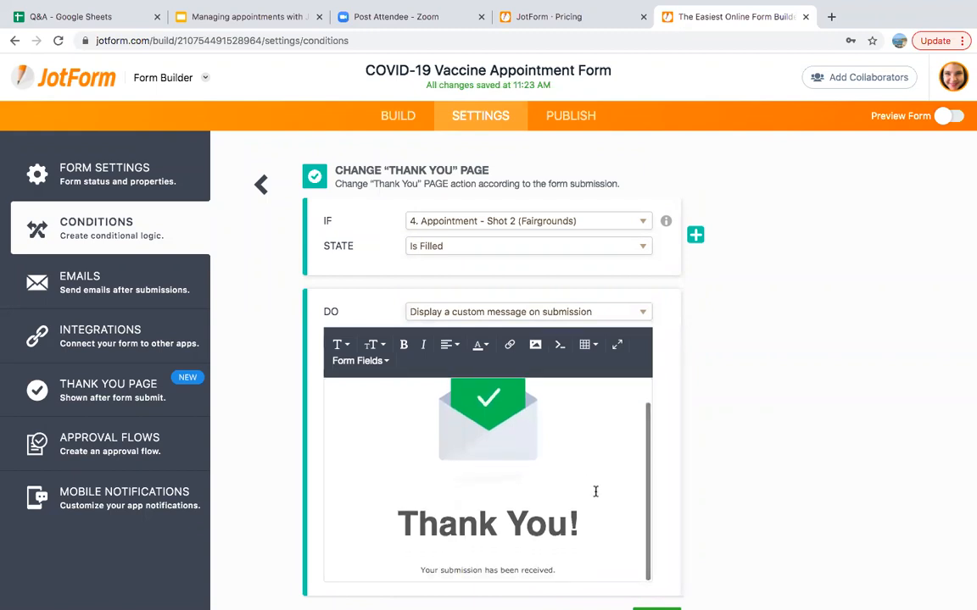
pyautogui.scroll(-2, 744, 494)
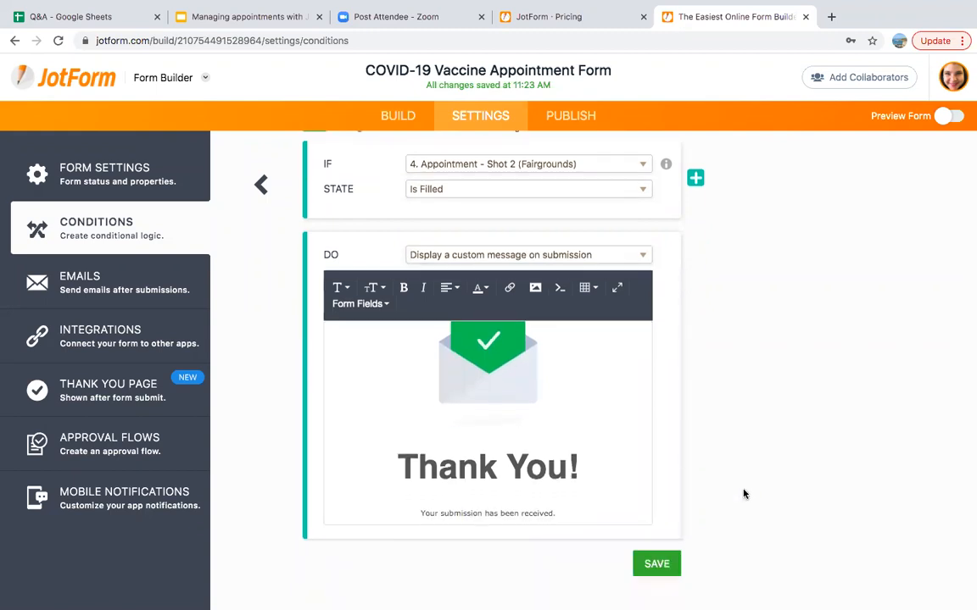
pyautogui.click(355, 305)
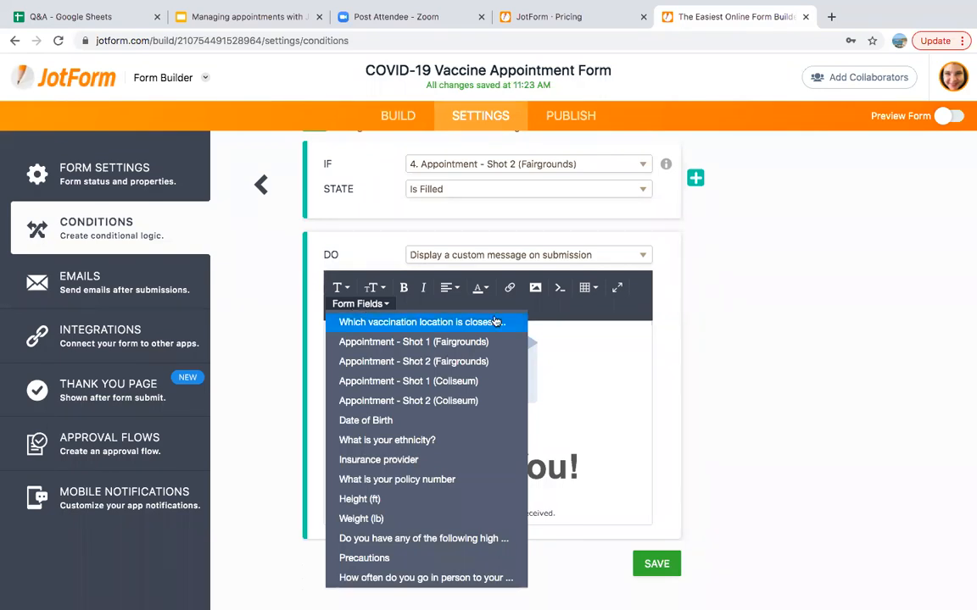
pyautogui.click(573, 508)
pyautogui.moveTo(571, 508); pyautogui.dragTo(420, 512)
pyautogui.write('We')
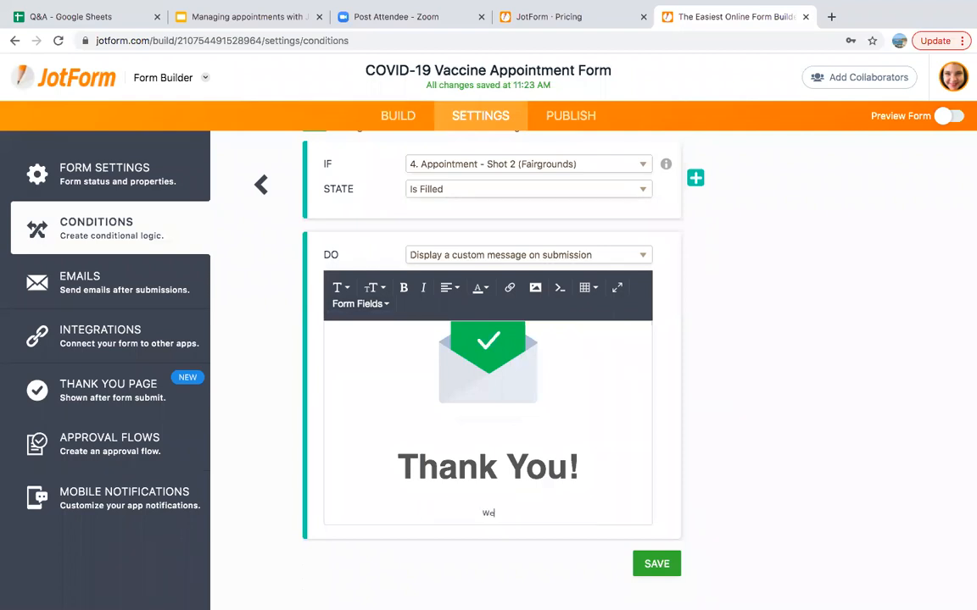
pyautogui.write(' look forward to seeing you at the Fairgrounds!')
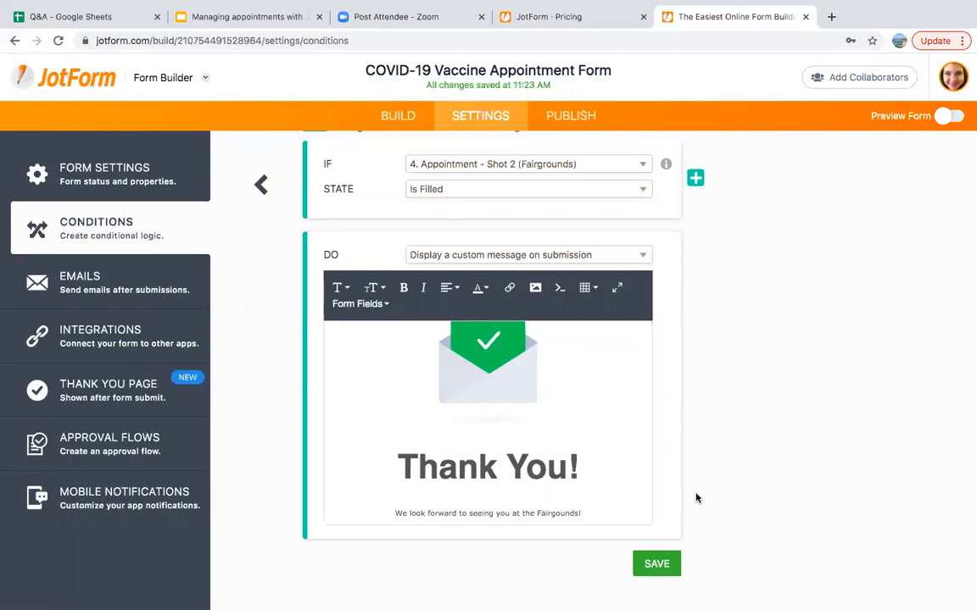
pyautogui.click(657, 564)
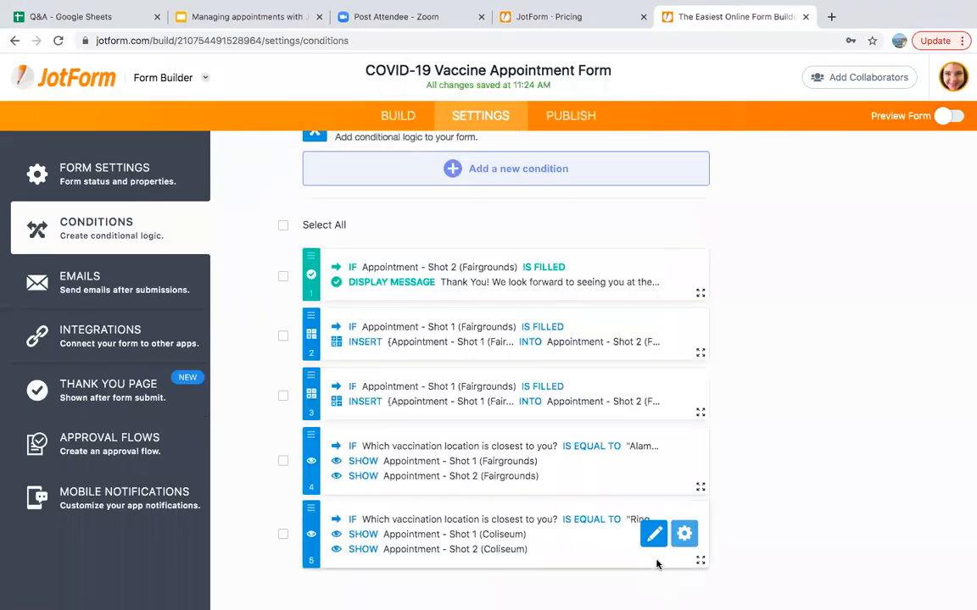
pyautogui.click(488, 169)
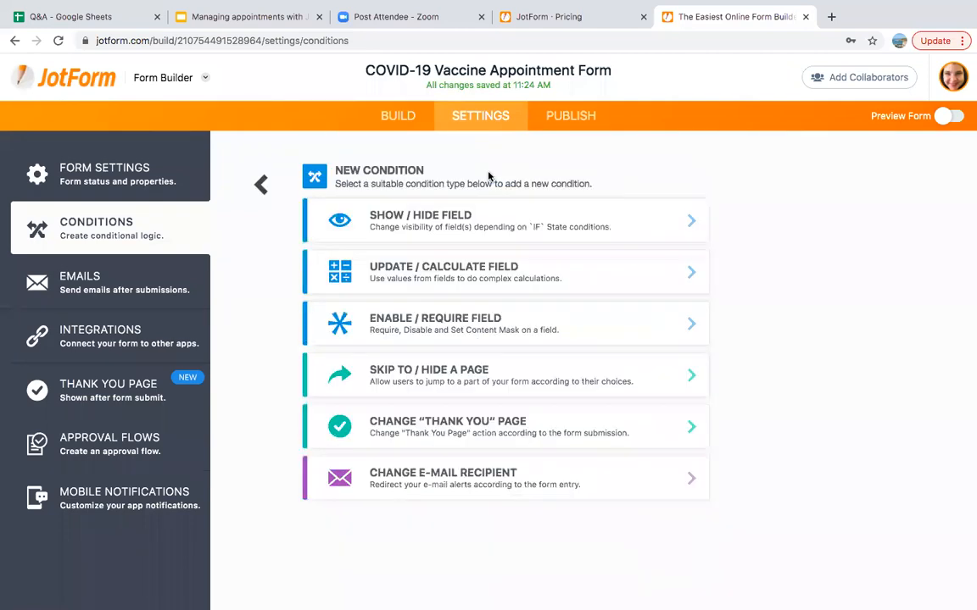
# Save a Change E-mail Recipient rule sending Notification 1 when Shot 2 (Fairgrounds) is filled
pyautogui.click(465, 486)
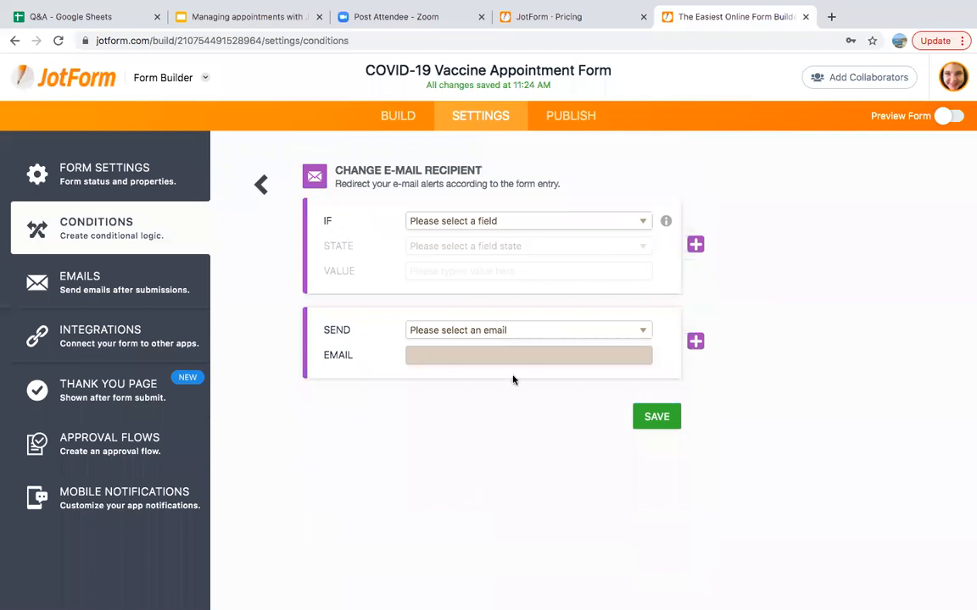
pyautogui.click(527, 221)
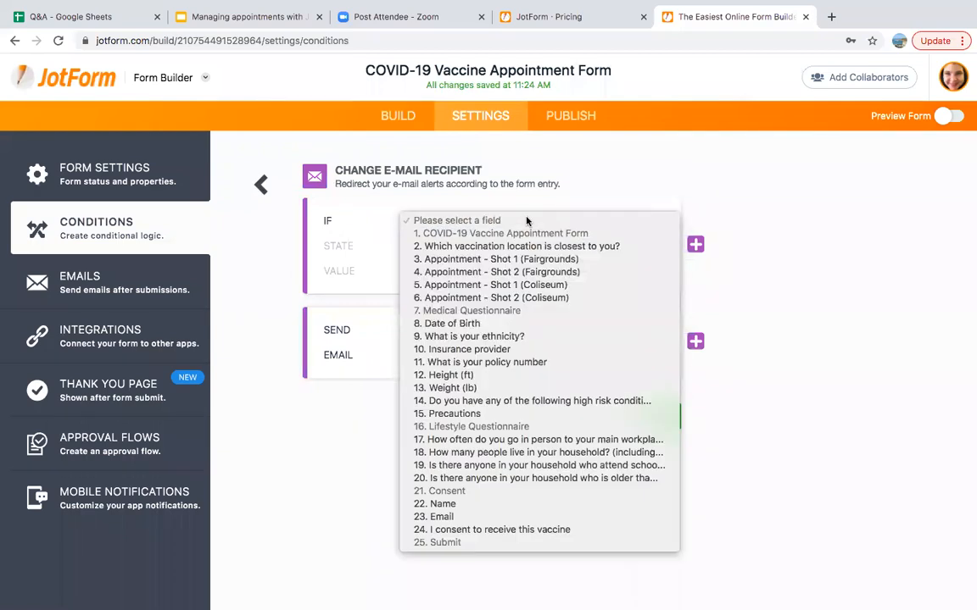
pyautogui.click(513, 273)
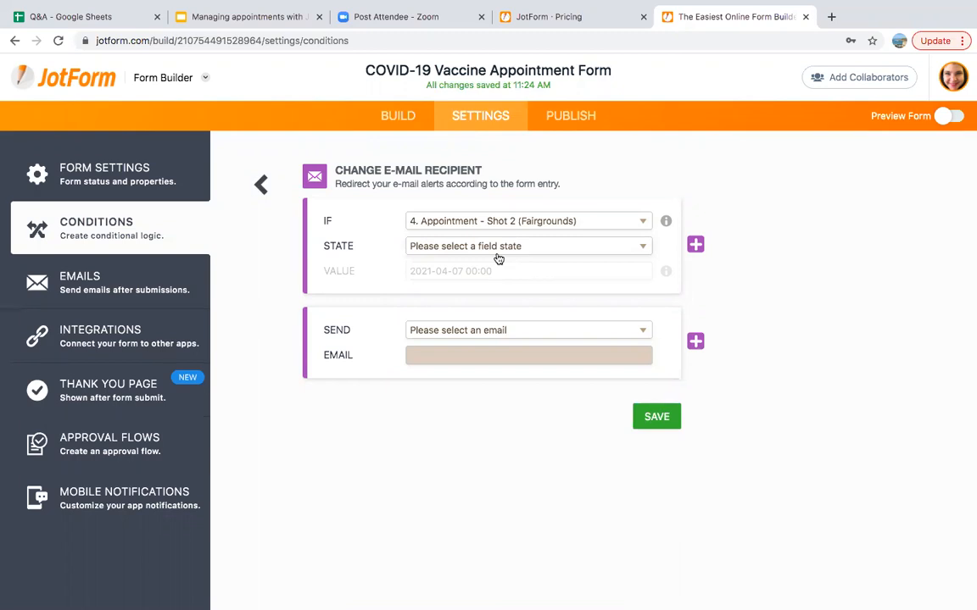
pyautogui.click(498, 249)
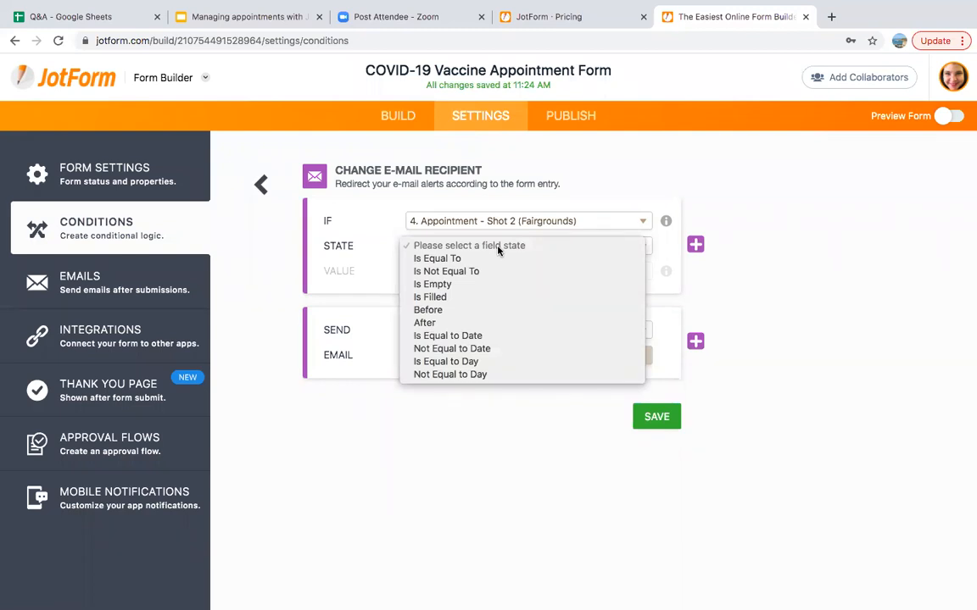
pyautogui.click(443, 298)
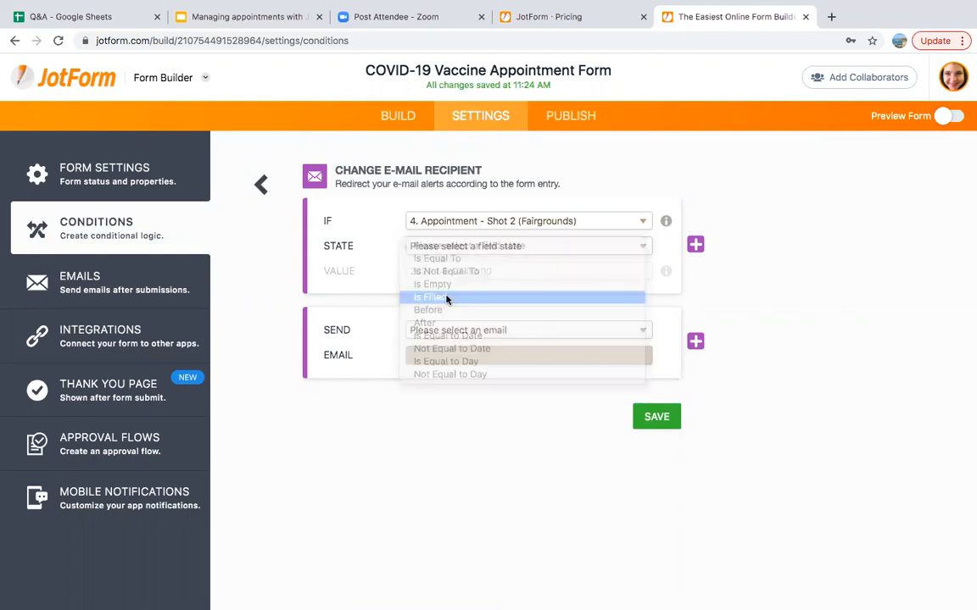
pyautogui.click(474, 314)
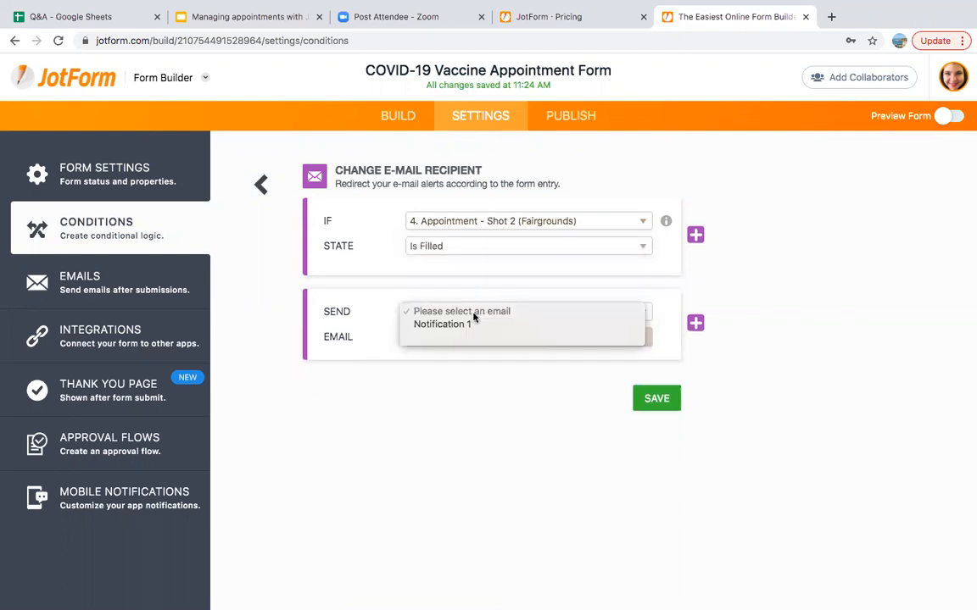
pyautogui.click(466, 326)
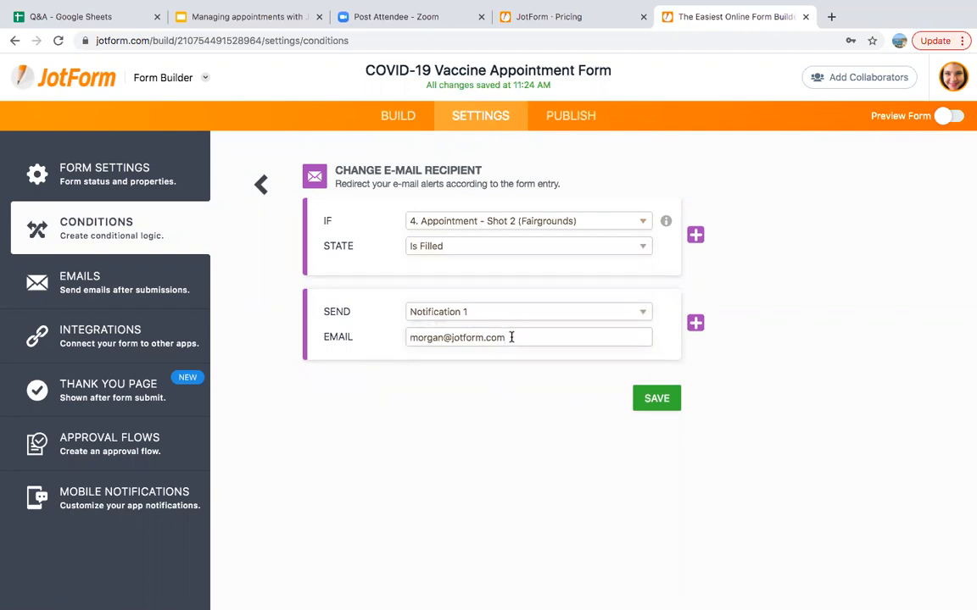
pyautogui.click(656, 401)
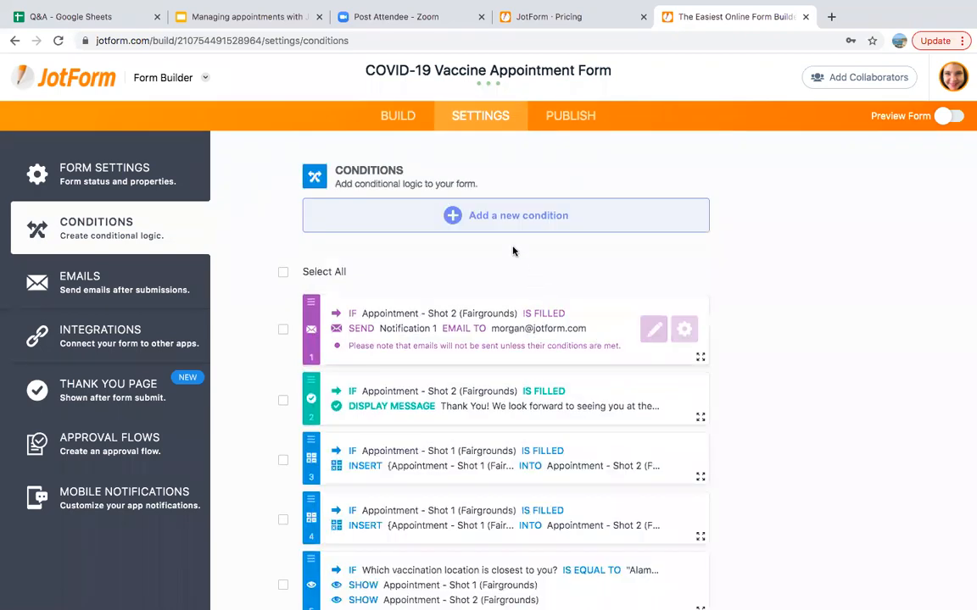
# Start a Change E-mail Recipient rule sending Notification 1 when Shot 2 (Coliseum) is filled
pyautogui.click(499, 222)
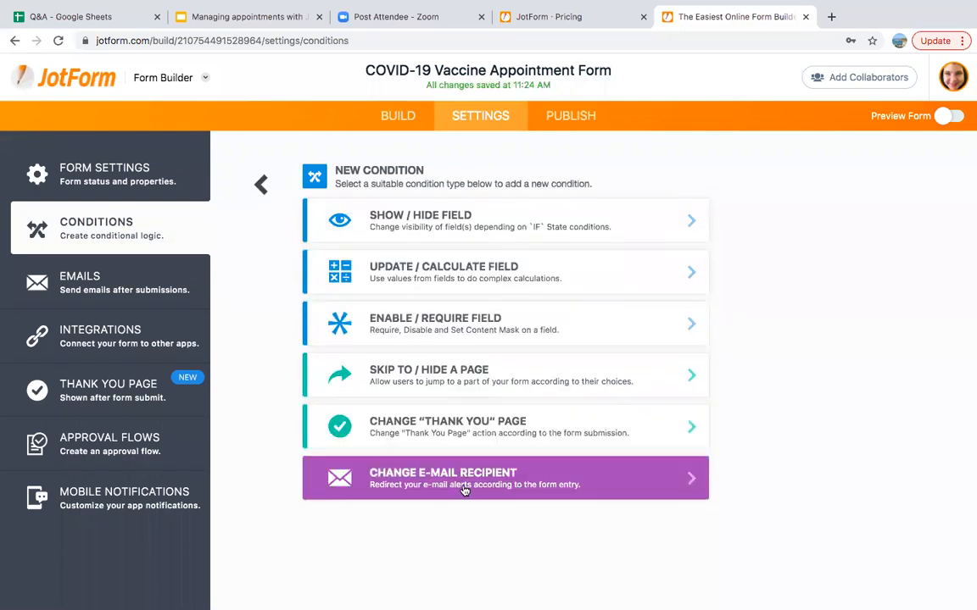
pyautogui.click(424, 477)
pyautogui.click(462, 223)
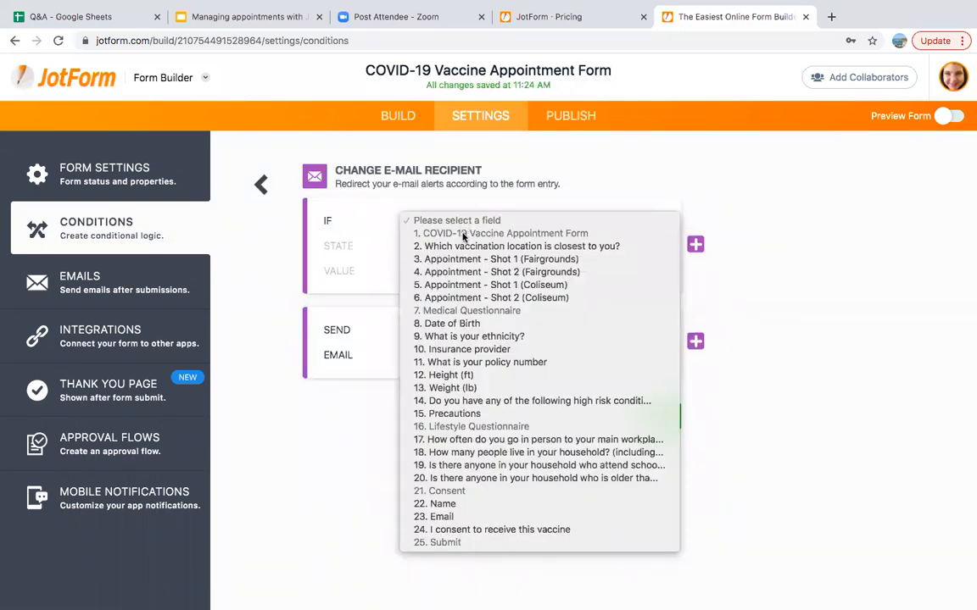
pyautogui.click(468, 298)
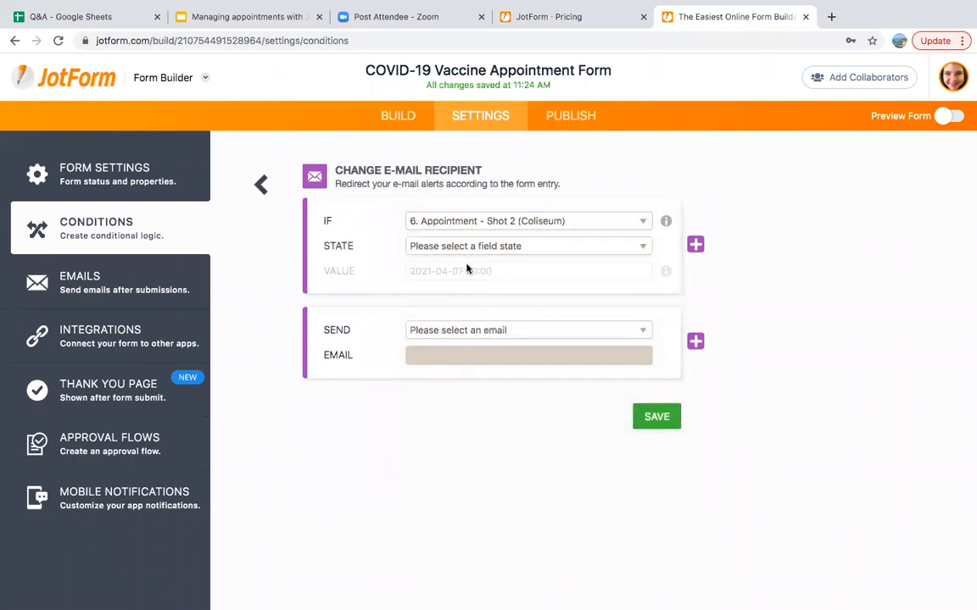
pyautogui.click(468, 248)
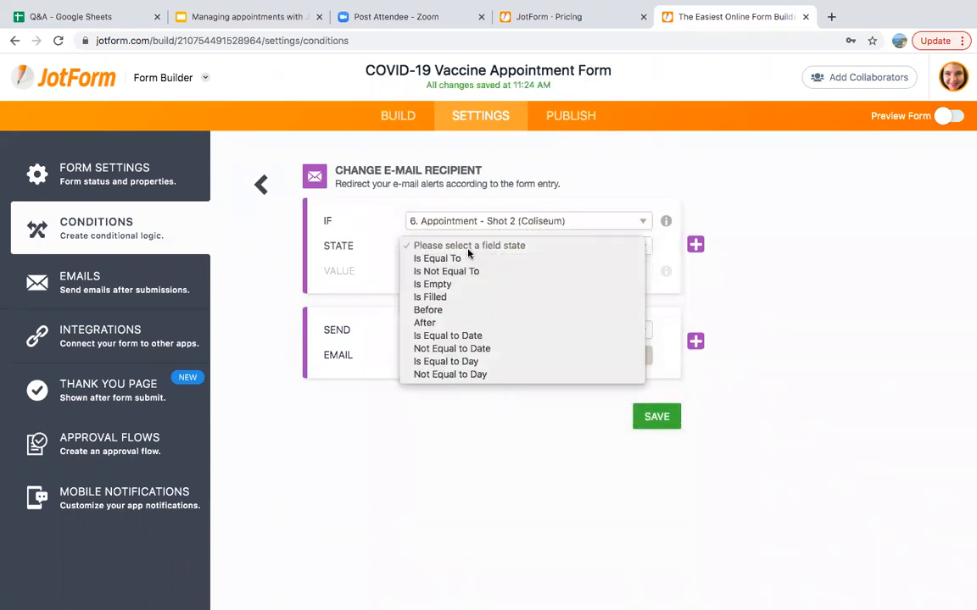
pyautogui.click(449, 297)
pyautogui.click(484, 313)
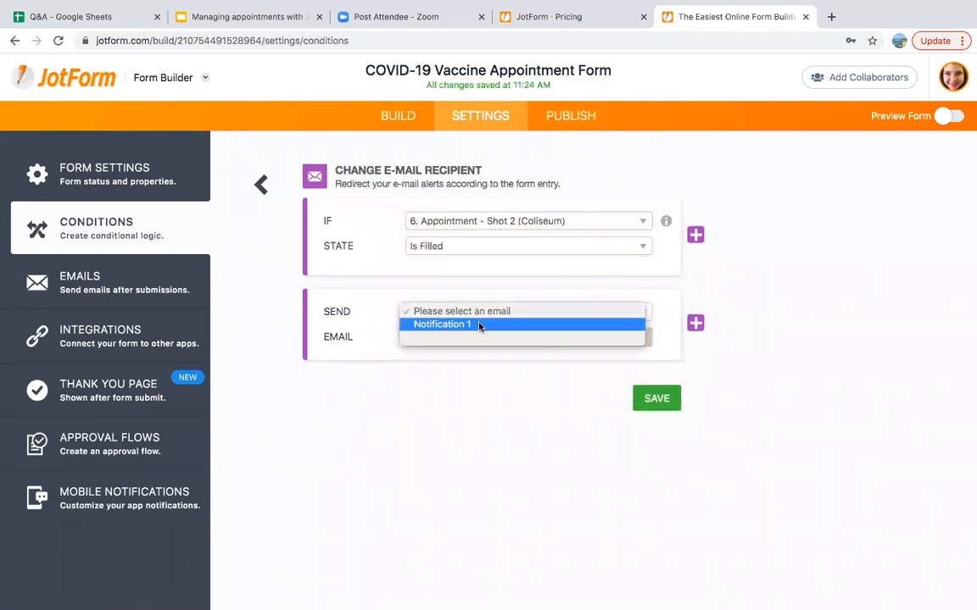
pyautogui.click(479, 324)
# Replace the recipient with the Coliseum admin e-mail address and save the rule
pyautogui.doubleClick(514, 340)
pyautogui.click(514, 340)
pyautogui.write('admi')
pyautogui.press('BackSpace')
pyautogui.press('BackSpace')
pyautogui.press('BackSpace')
pyautogui.press('BackSpace')
pyautogui.press('BackSpace')
pyautogui.press('BackSpace')
pyautogui.press('BackSpace')
pyautogui.press('BackSpace')
pyautogui.press('BackSpace')
pyautogui.press('BackSpace')
pyautogui.press('BackSpace')
pyautogui.press('BackSpace')
pyautogui.press('BackSpace')
pyautogui.press('BackSpace')
pyautogui.press('BackSpace')
pyautogui.press('BackSpace')
pyautogui.press('BackSpace')
pyautogui.press('BackSpace')
pyautogui.press('BackSpace')
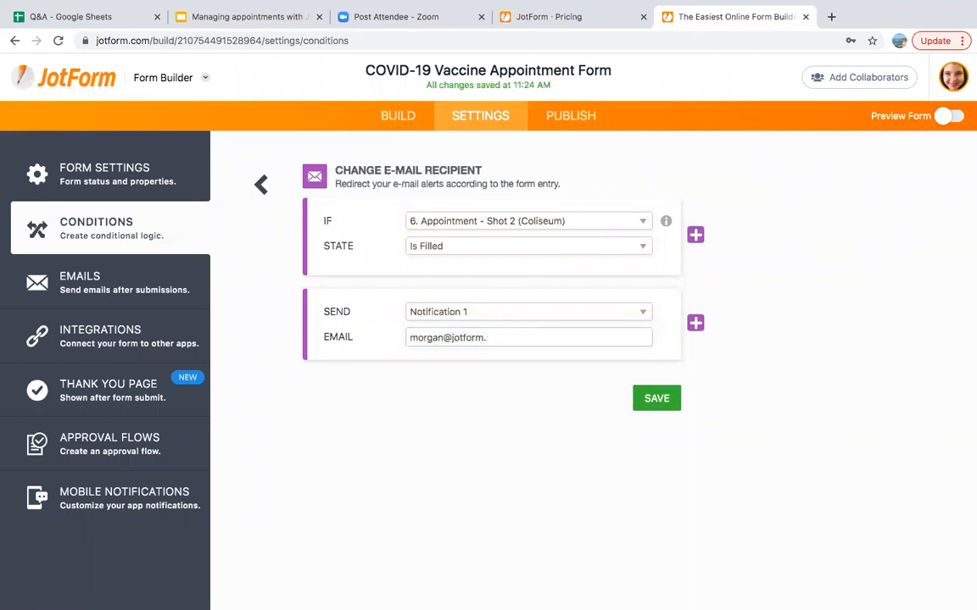
pyautogui.press('BackSpace')
pyautogui.press('BackSpace')
pyautogui.press('BackSpace')
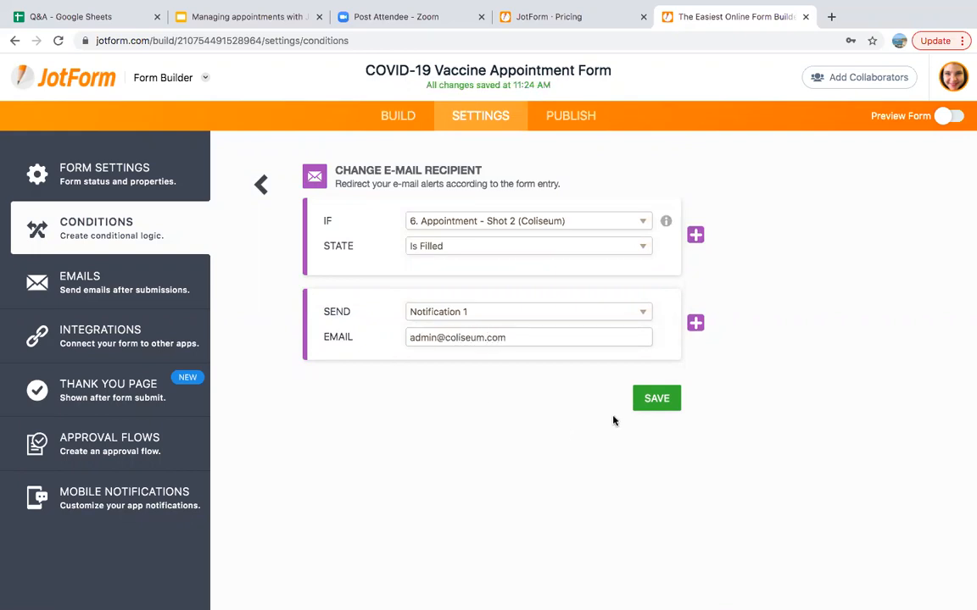
pyautogui.click(656, 398)
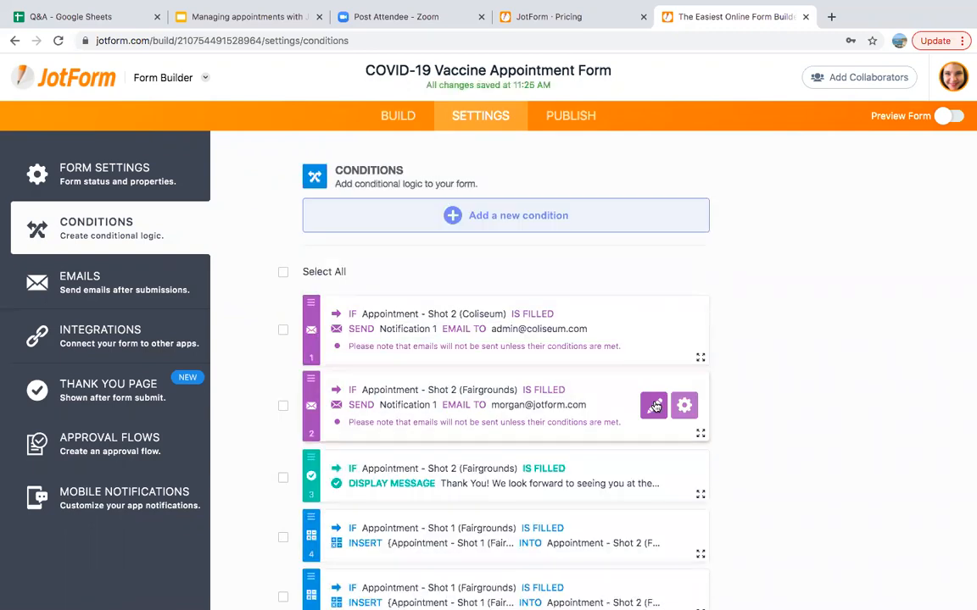
# Open the New Condition type list to add another rule
pyautogui.click(509, 215)
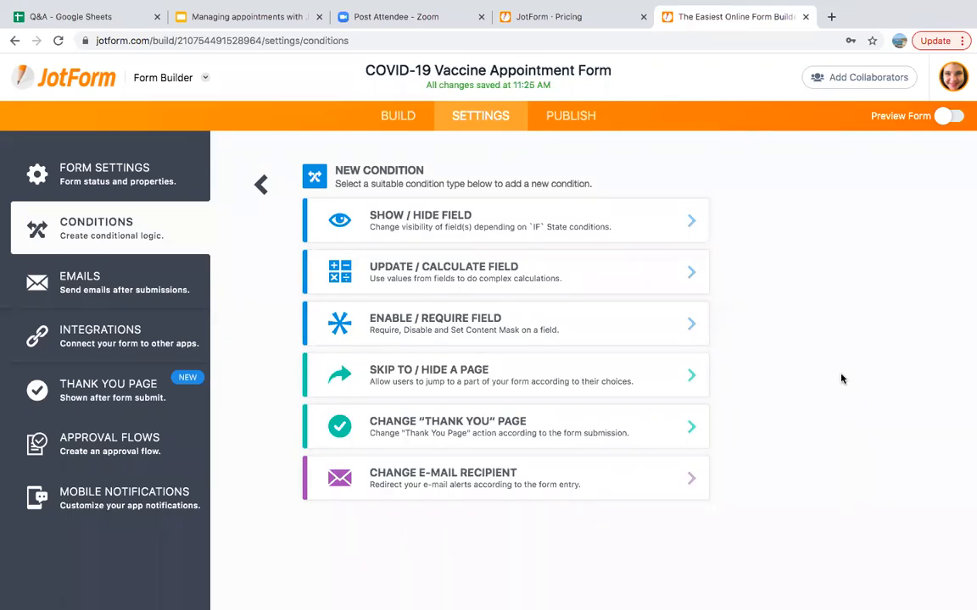
# From Publish, open the live COVID-19 Vaccine Appointment Form in a new browser tab
pyautogui.click(576, 124)
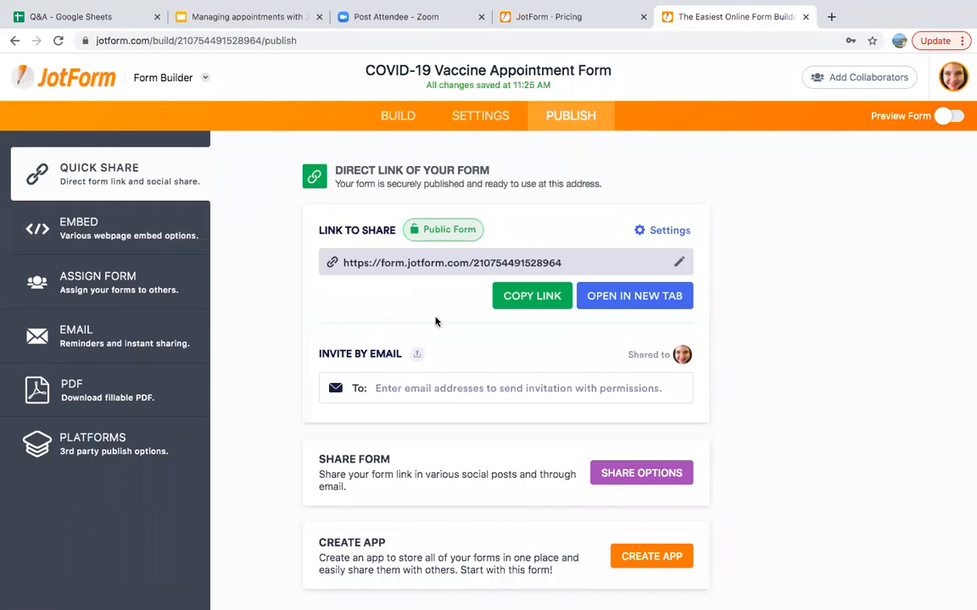
pyautogui.click(609, 300)
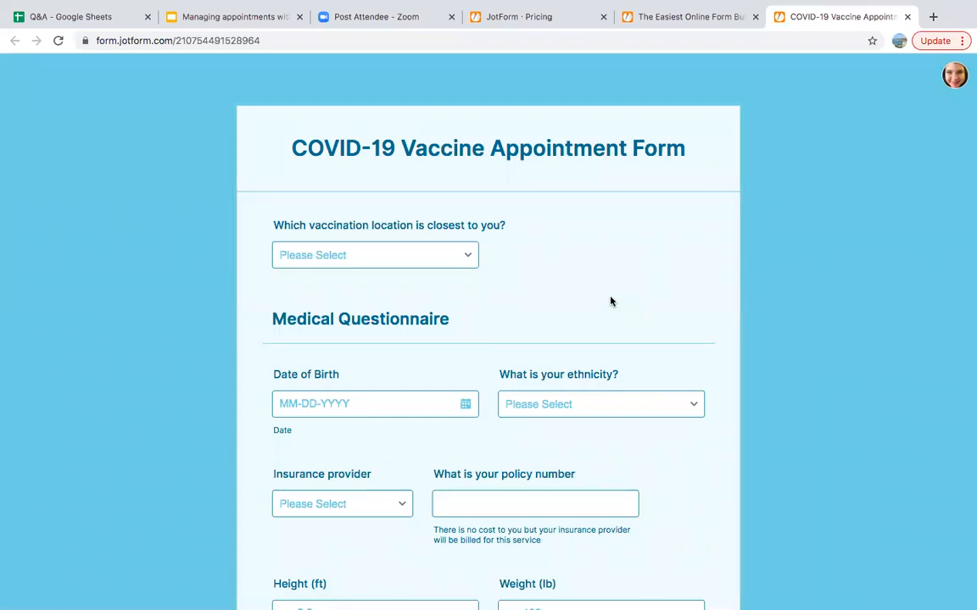
# Choose Alameda County Fairgrounds and book Shot 1 for April 19 at 9:30 AM
pyautogui.click(365, 263)
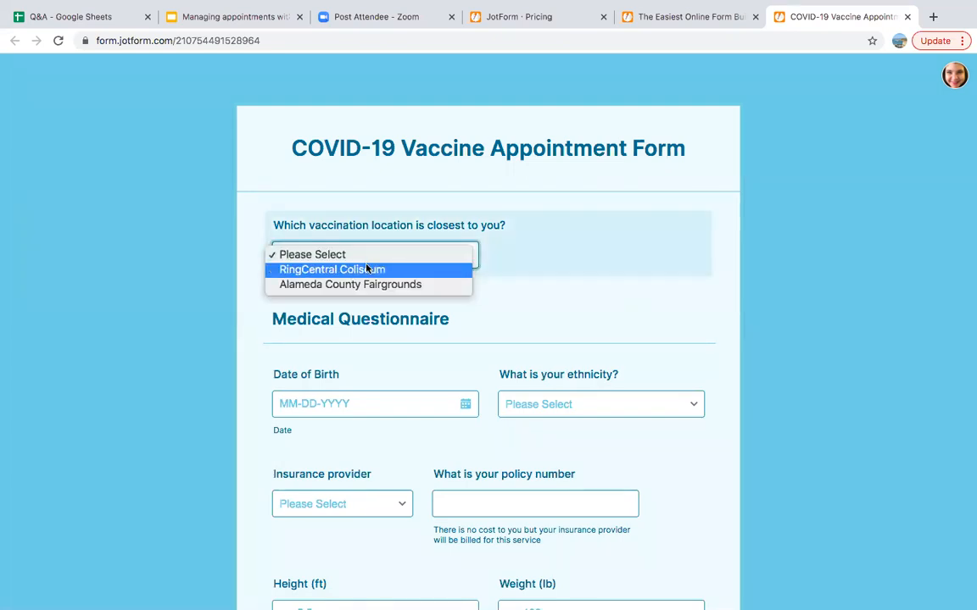
pyautogui.click(365, 286)
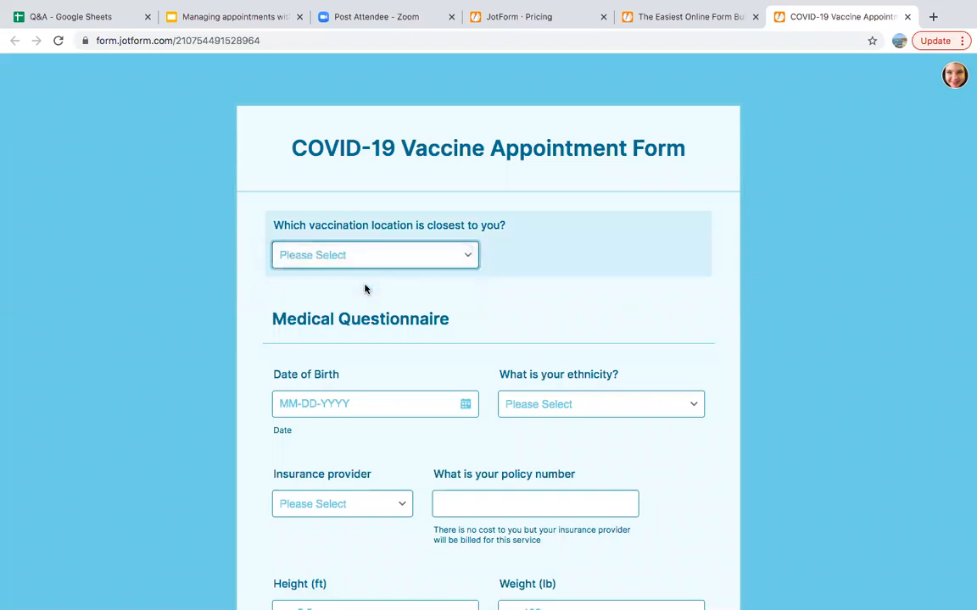
pyautogui.scroll(-5, 208, 412)
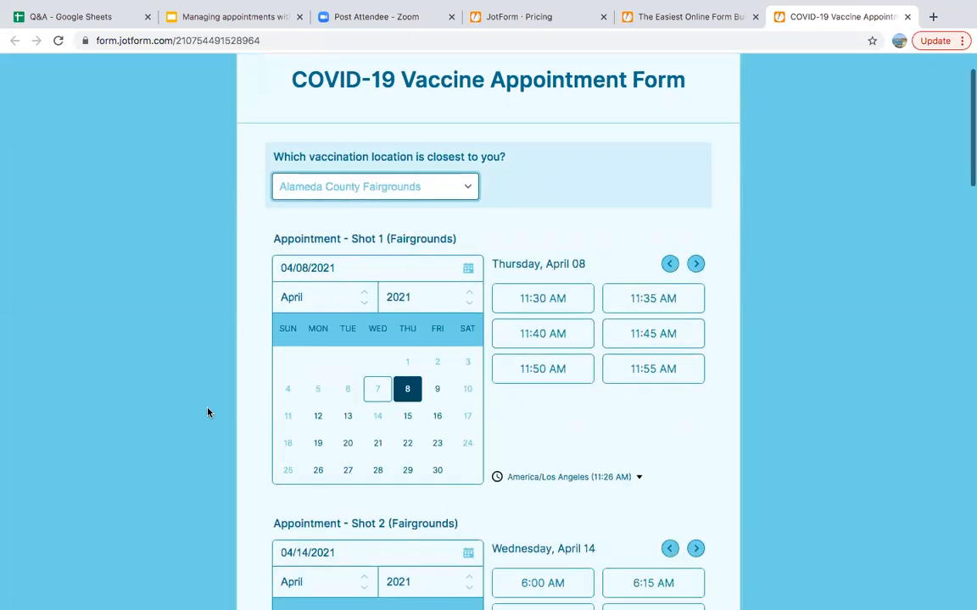
pyautogui.scroll(1, 207, 413)
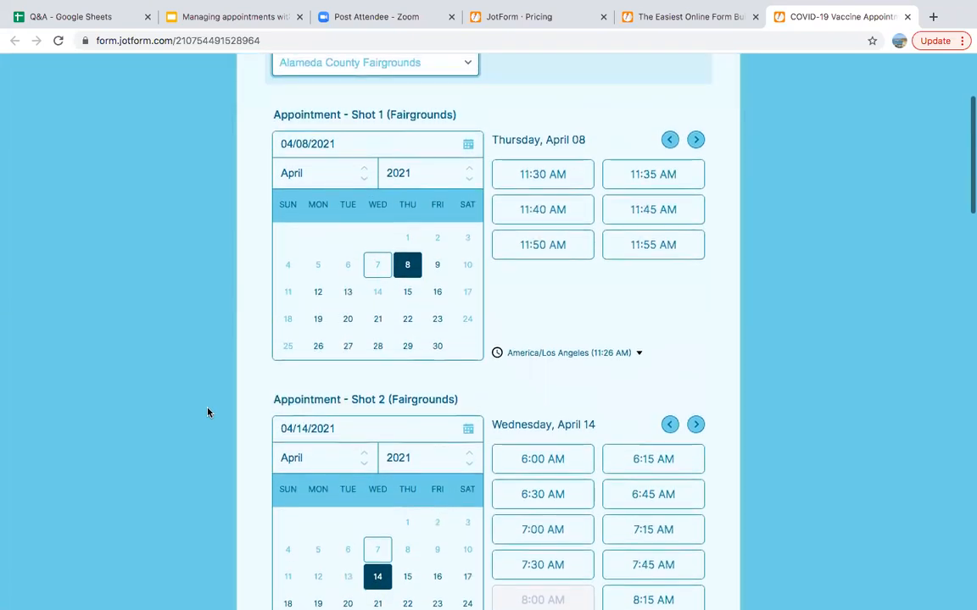
pyautogui.click(318, 321)
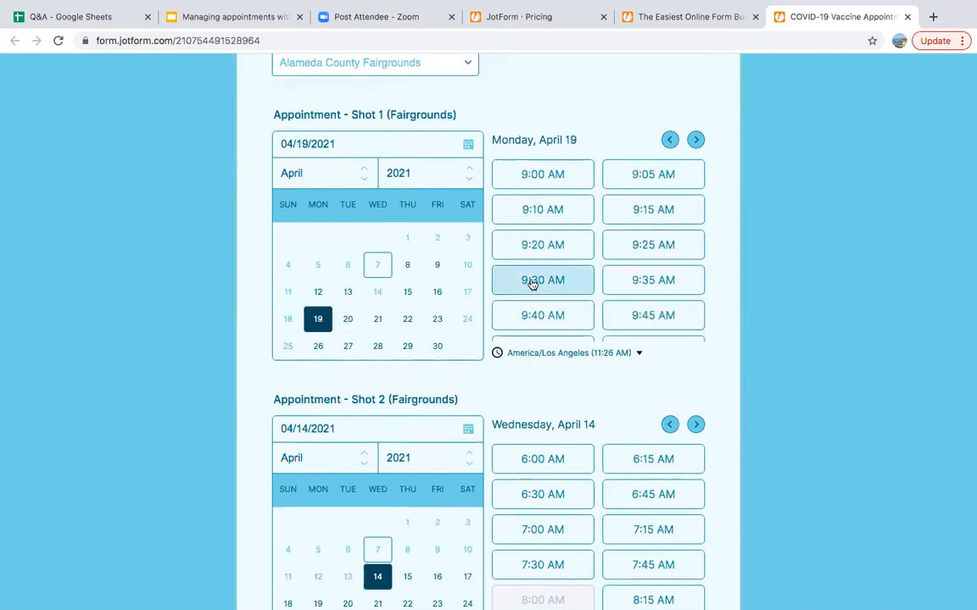
pyautogui.click(564, 284)
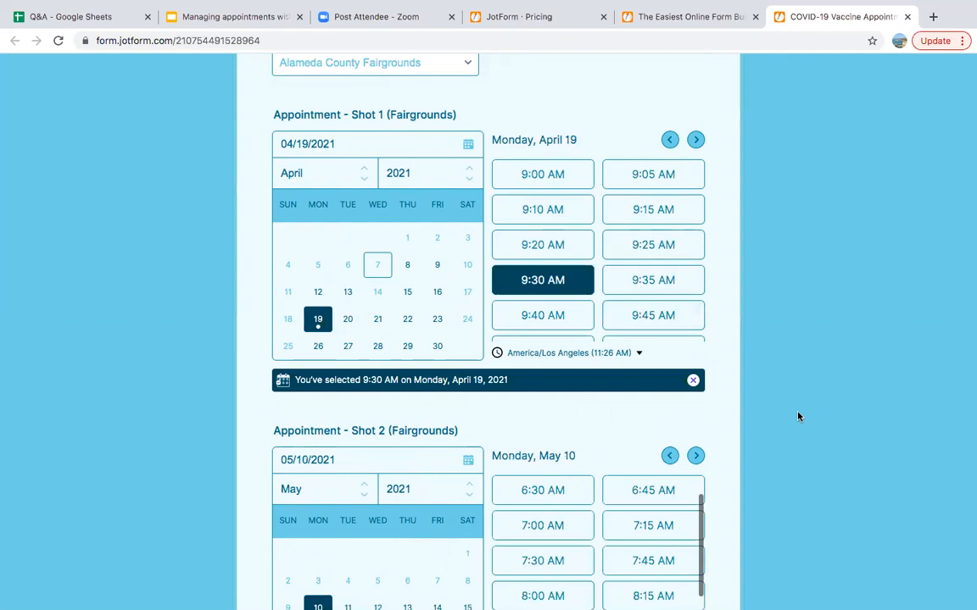
# Book Shot 2 for May 10 at the 8:00 AM slot
pyautogui.scroll(-1, 798, 415)
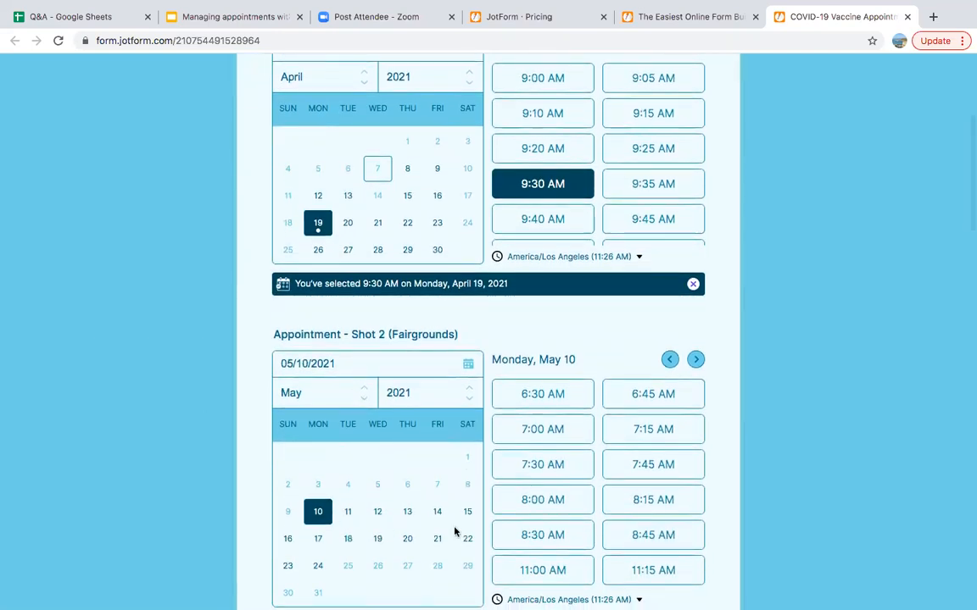
pyautogui.scroll(-1, 226, 459)
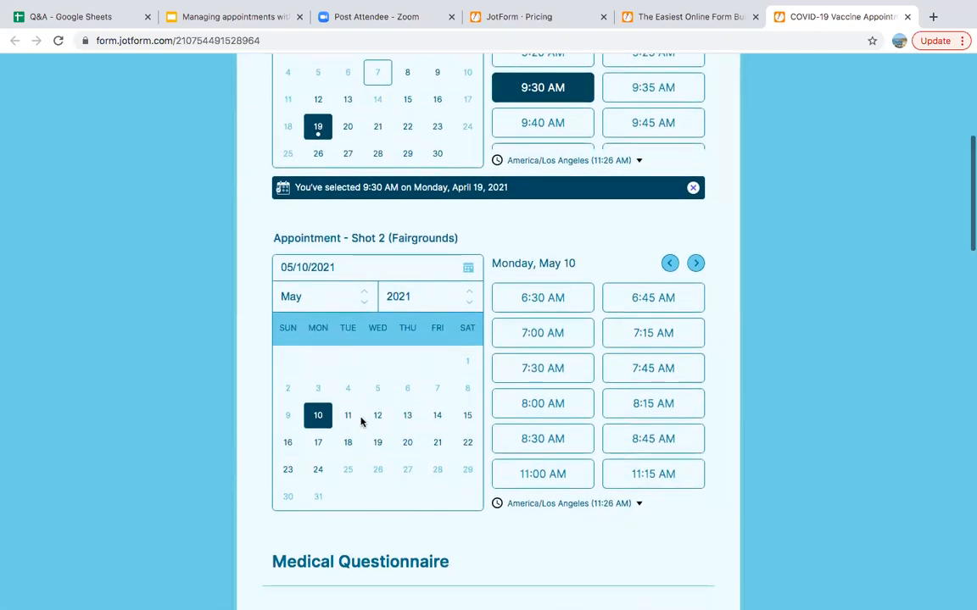
pyautogui.click(366, 298)
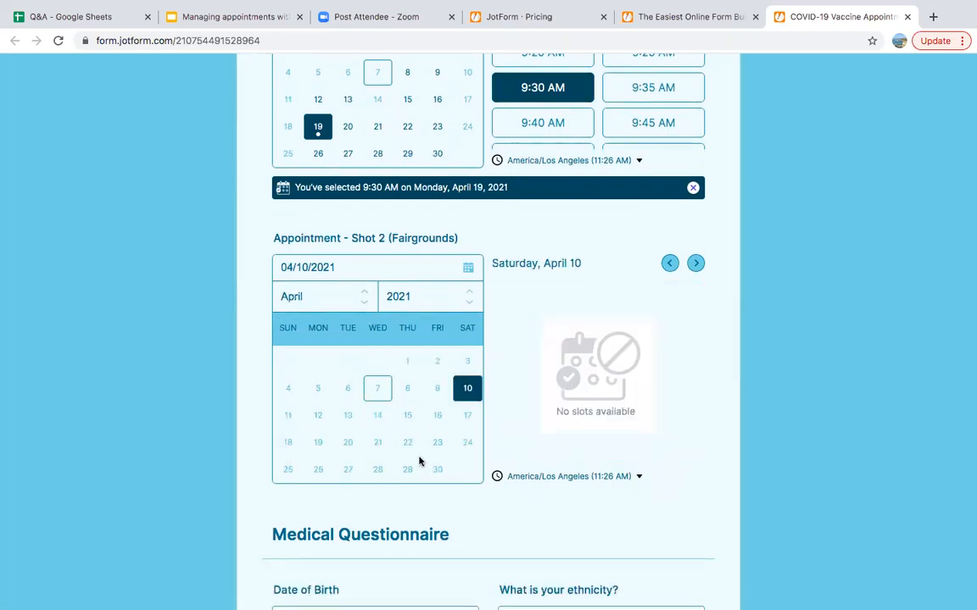
pyautogui.click(365, 304)
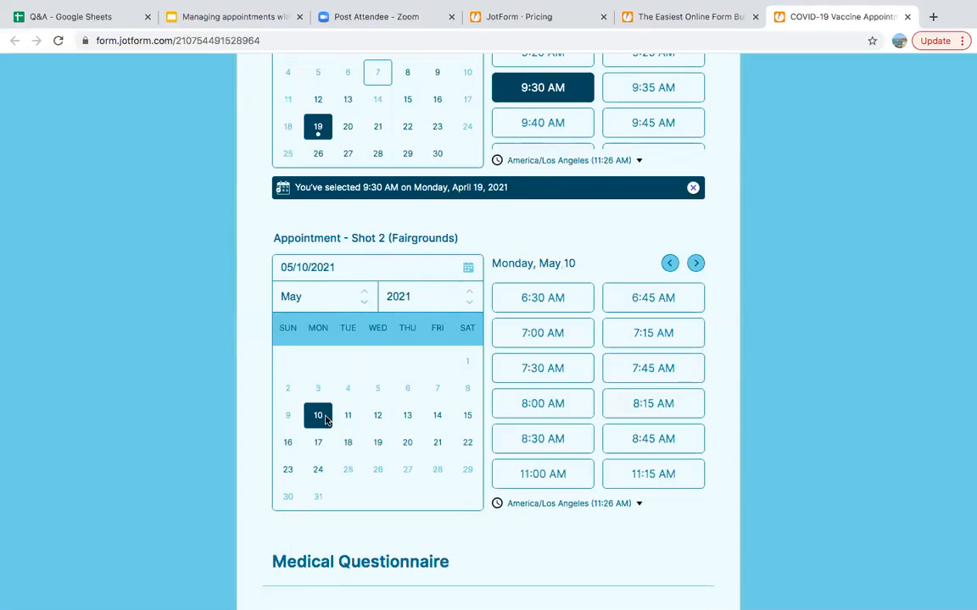
pyautogui.click(534, 406)
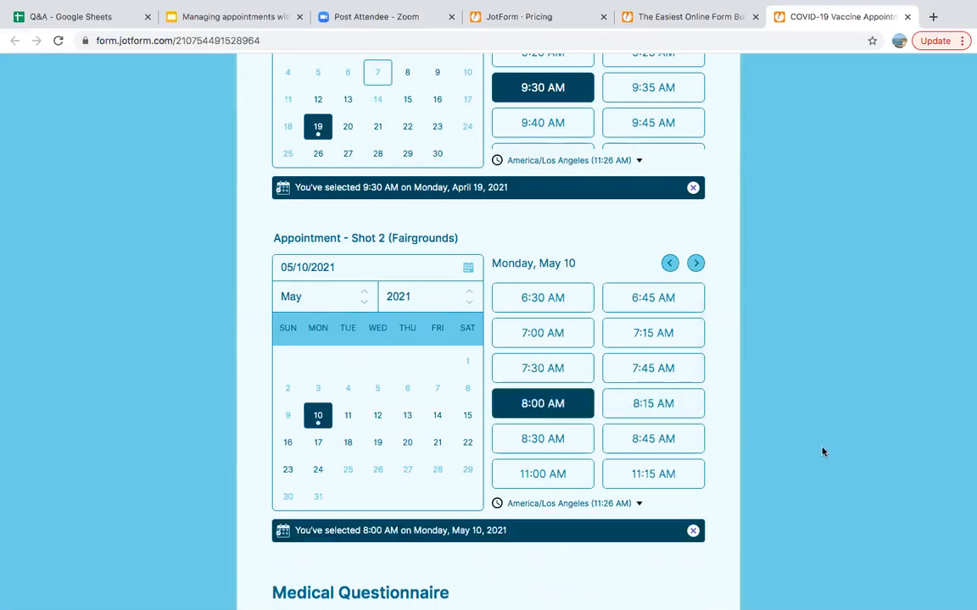
# Fill the consent section's first name, last name and e-mail from autofill, and draw a signature
pyautogui.scroll(-3, 822, 451)
pyautogui.scroll(-4, 823, 452)
pyautogui.scroll(-1, 822, 452)
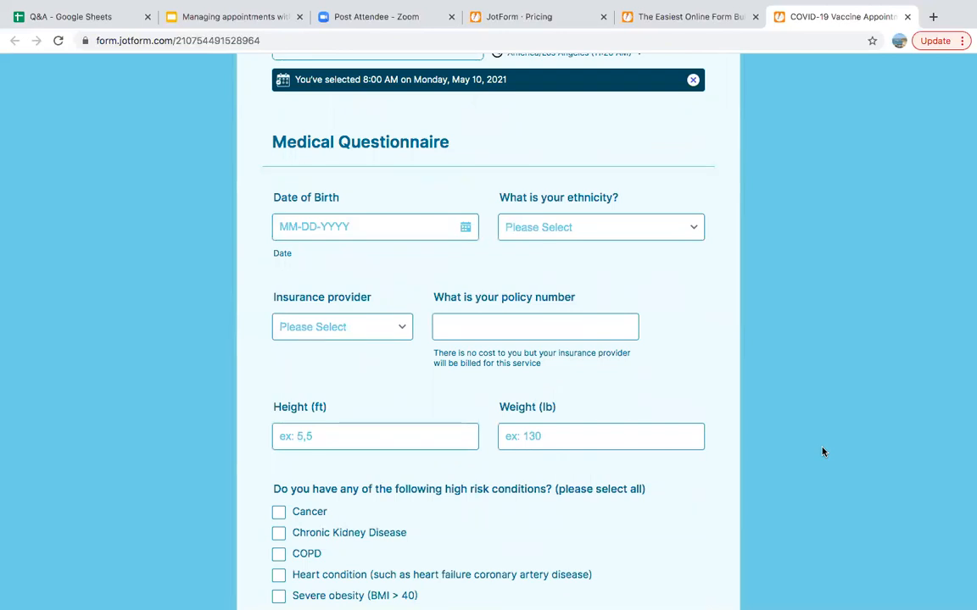
pyautogui.scroll(-5, 822, 452)
pyautogui.scroll(-10, 822, 452)
pyautogui.scroll(-5, 822, 452)
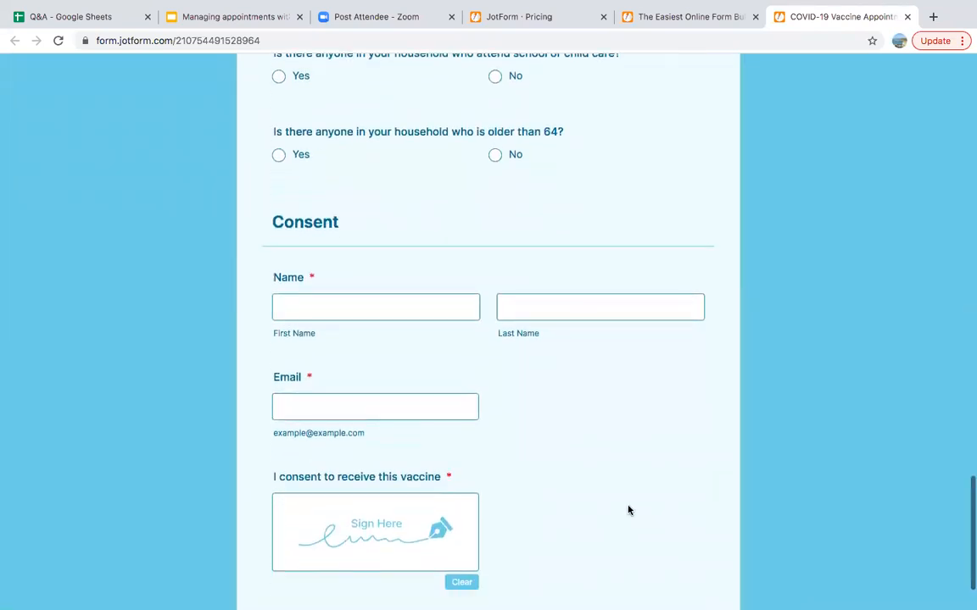
pyautogui.click(390, 273)
pyautogui.click(386, 302)
pyautogui.click(534, 273)
pyautogui.click(523, 306)
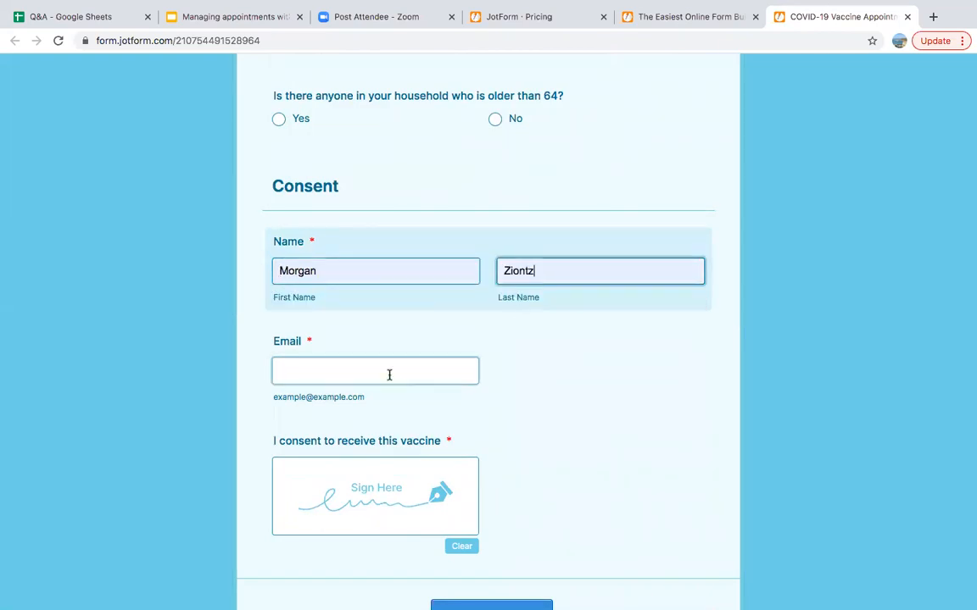
pyautogui.click(388, 375)
pyautogui.click(370, 399)
pyautogui.moveTo(294, 498)
pyautogui.mouseDown()
pyautogui.moveTo(423, 485)
pyautogui.moveTo(479, 506)
pyautogui.mouseUp()
# Submit the test entry, then switch back to the form builder's Publish page
pyautogui.scroll(-2, 608, 515)
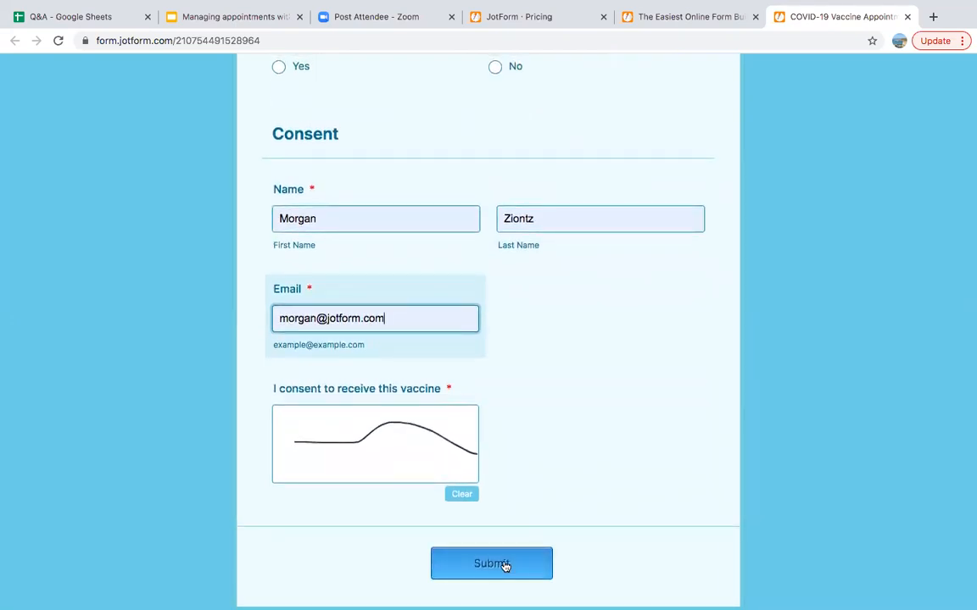
pyautogui.click(503, 565)
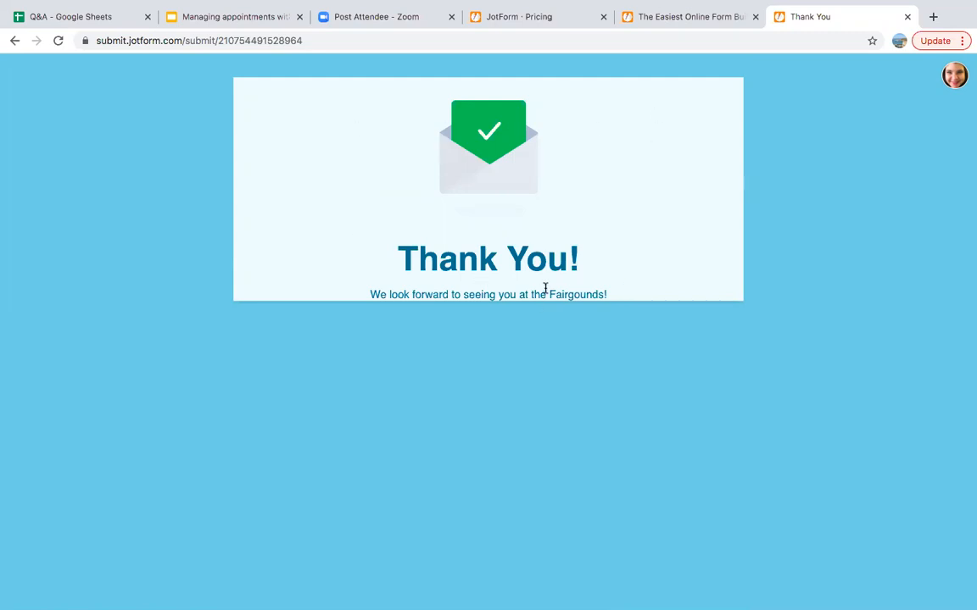
pyautogui.click(701, 19)
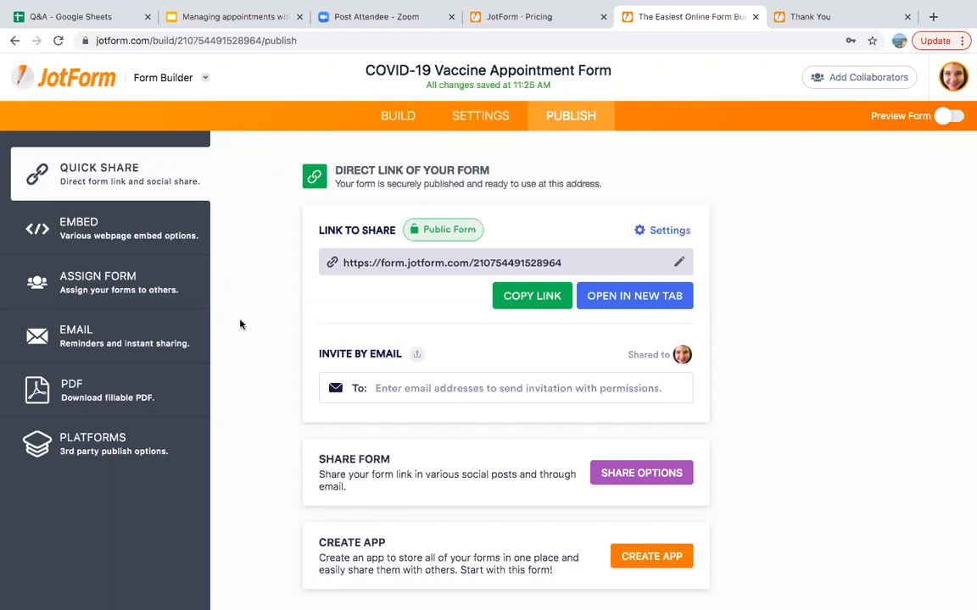
# From My Forms, select the COVID-19 Vaccine Appointment Form and open its Submissions
pyautogui.click(72, 79)
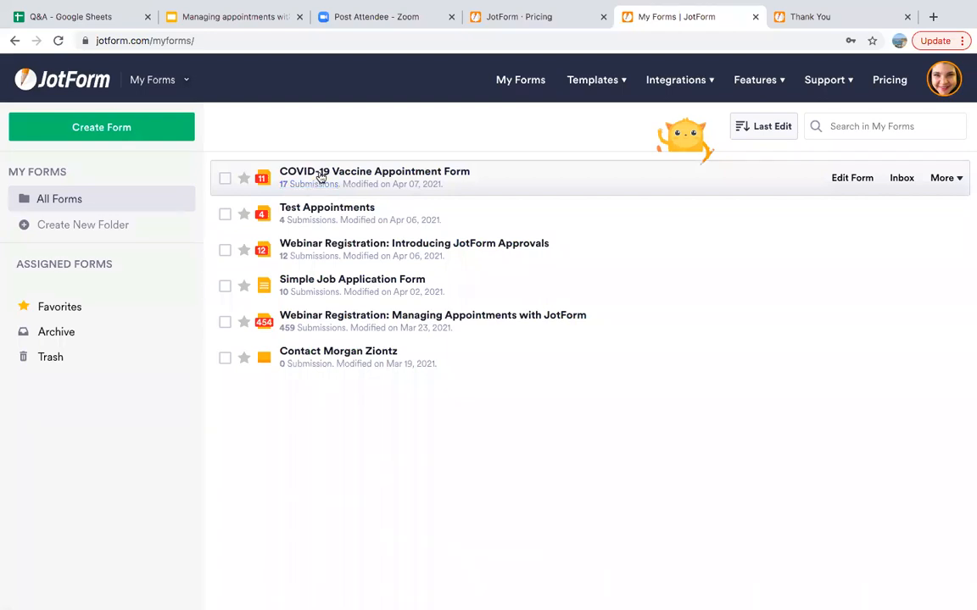
pyautogui.click(321, 174)
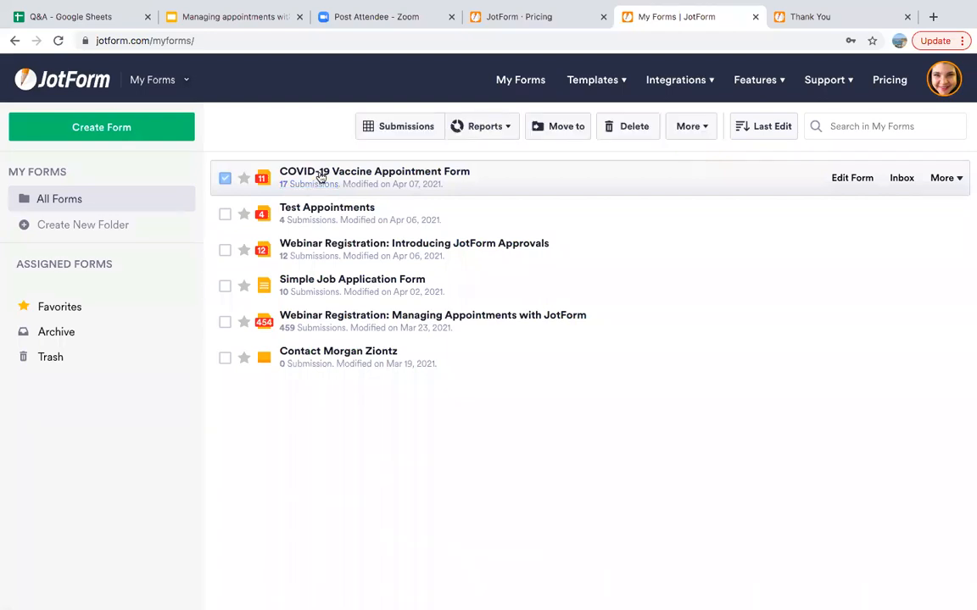
pyautogui.click(382, 128)
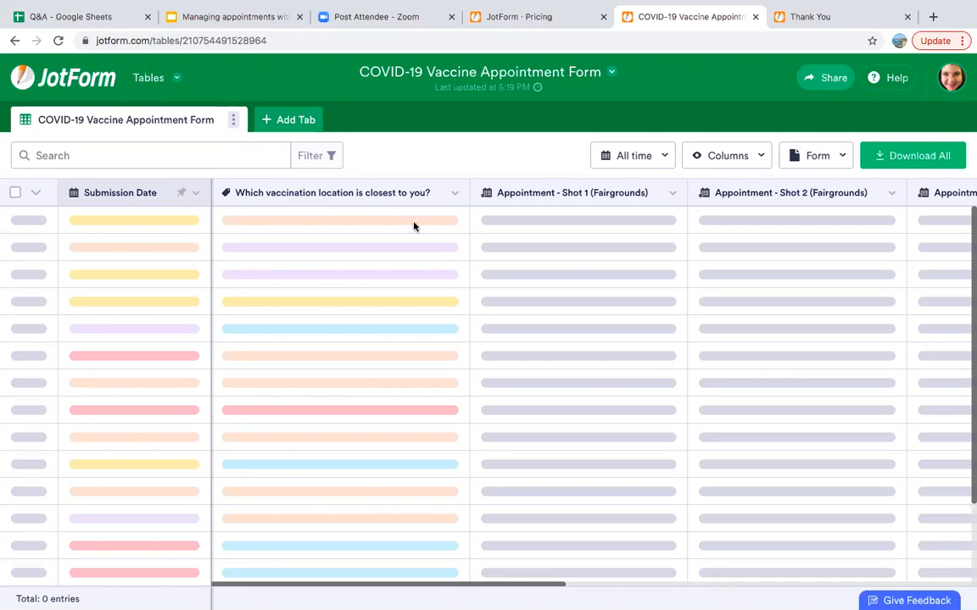
# Reload the submissions page, return to My Forms, then switch to the 'Managing appointments with JotForm' slides
pyautogui.click(160, 39)
pyautogui.press('Return')
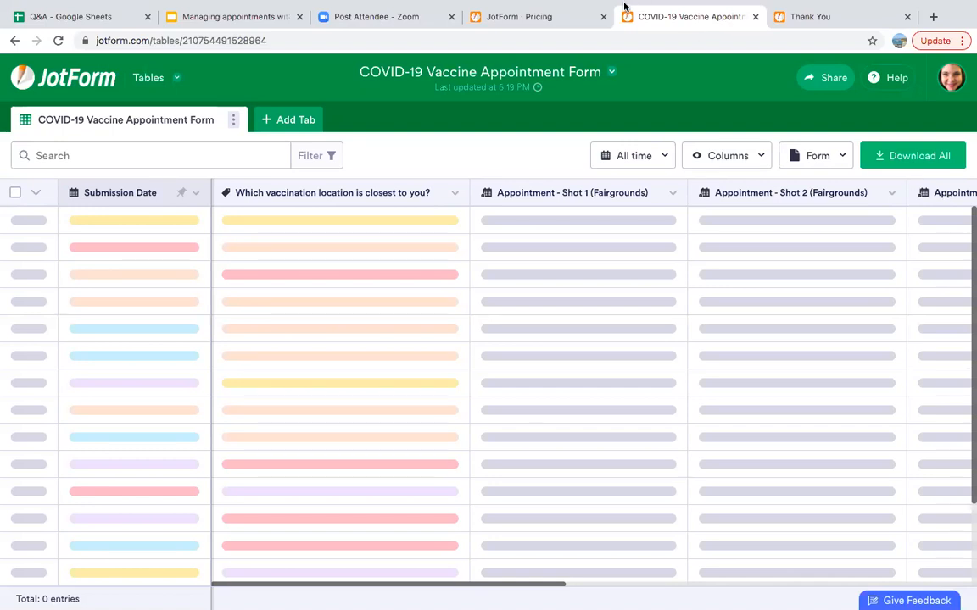
pyautogui.click(86, 79)
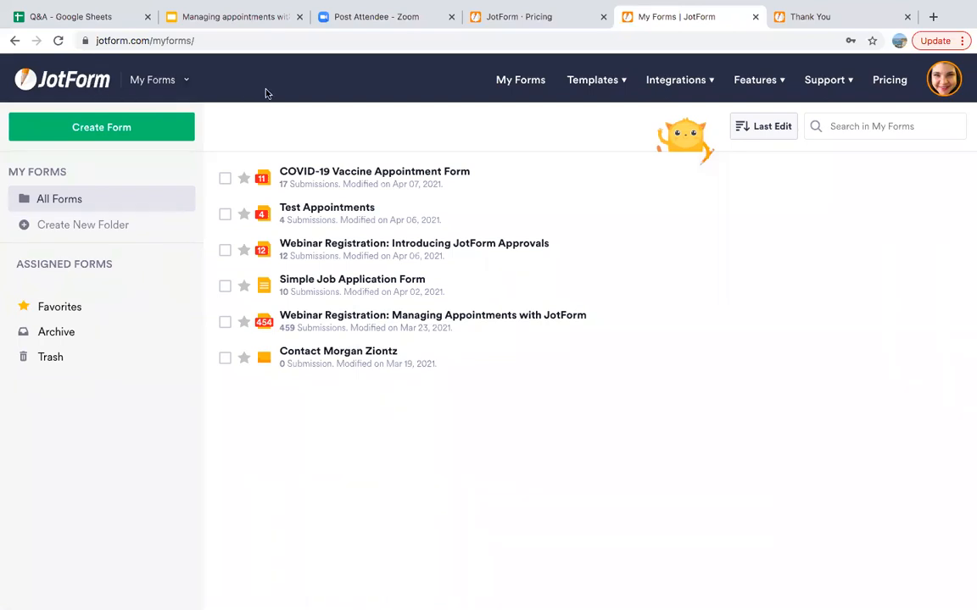
pyautogui.click(253, 15)
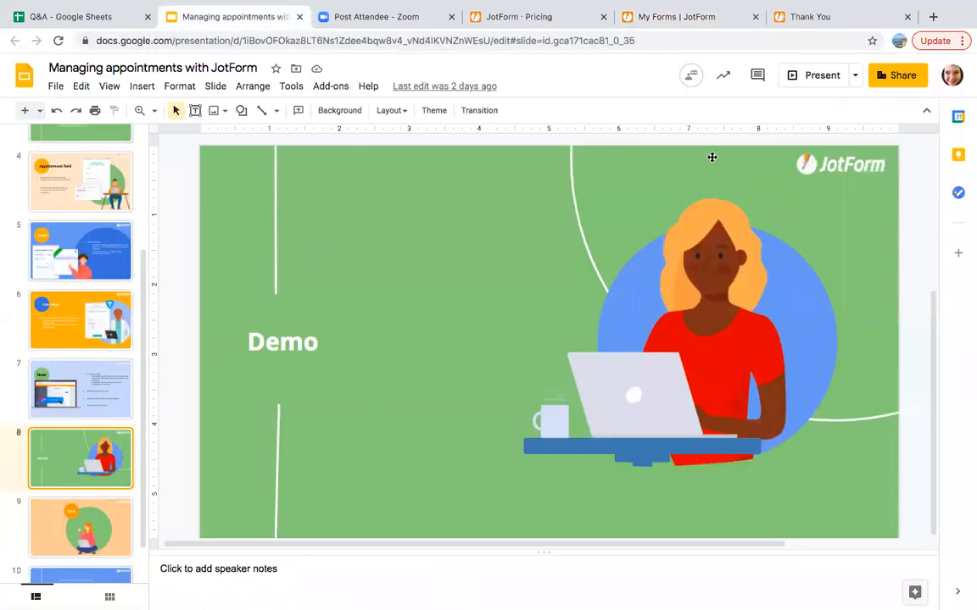